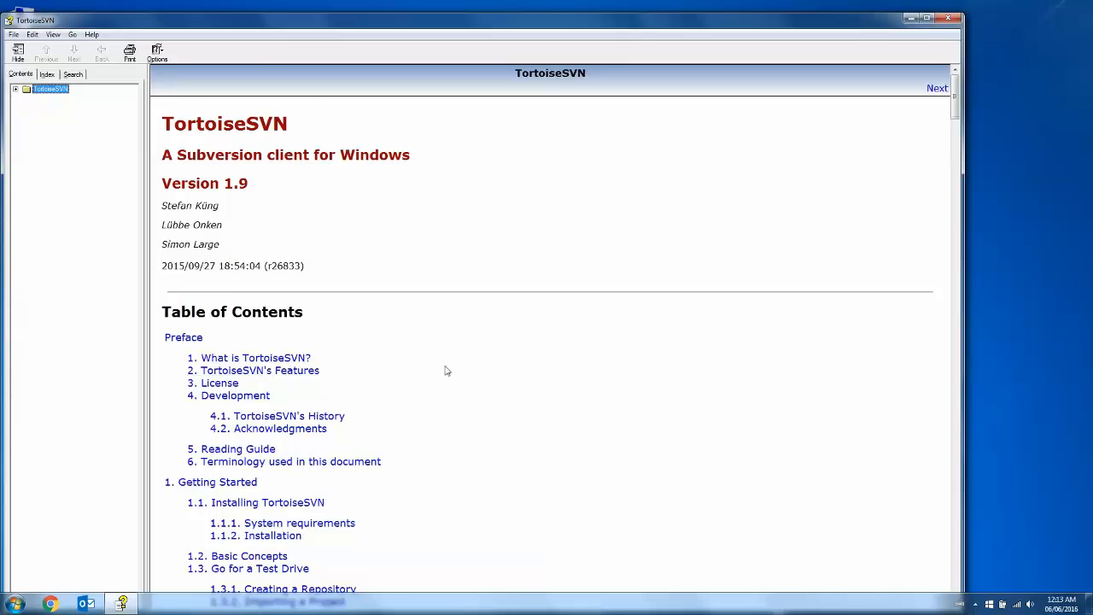
- Look through the table of contents of the TortoiseSVN help and close the help window
left_click(467, 375)
scroll(464, 380, "down", 3)
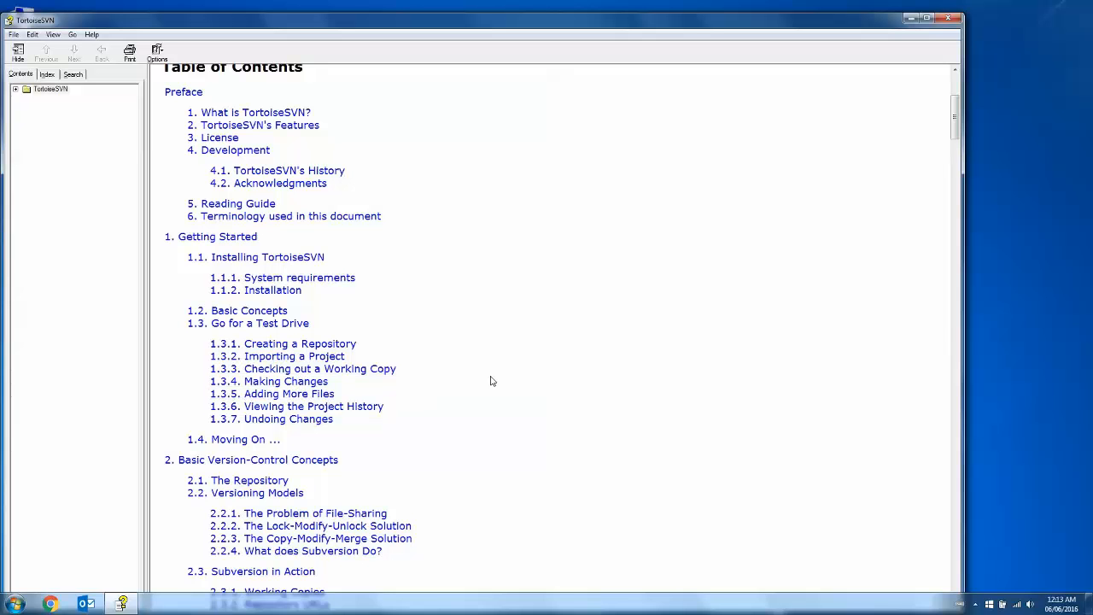
left_click(948, 18)
- Open the TortoiseSVN website from the installed programs, view its Downloads page with the 32-bit and 64-bit installers, and close the browser
left_click(15, 603)
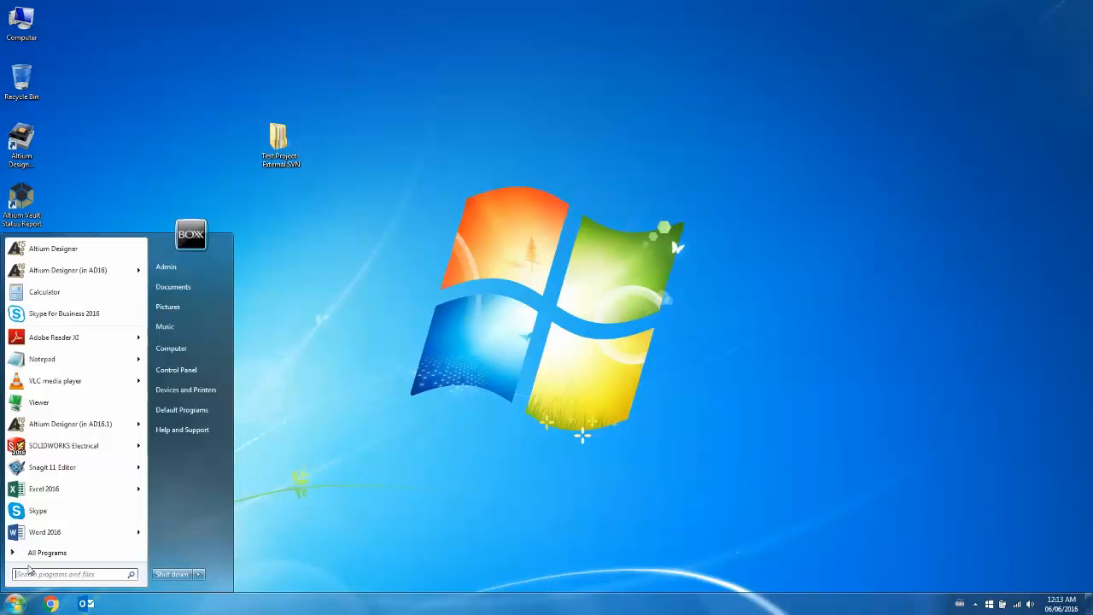
left_click(37, 556)
scroll(56, 489, "down", 10)
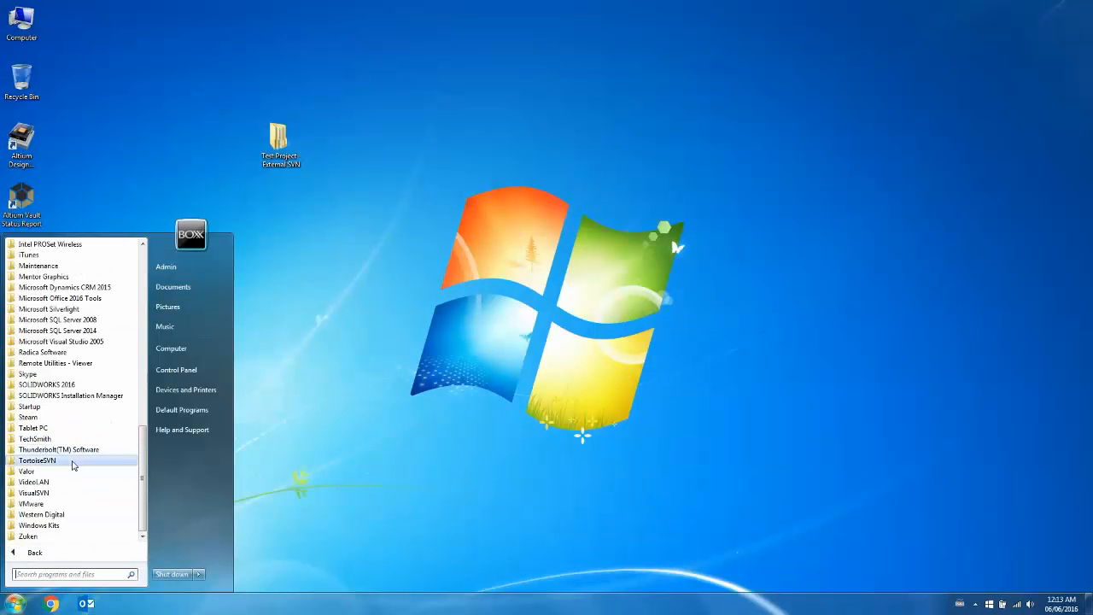
left_click(68, 460)
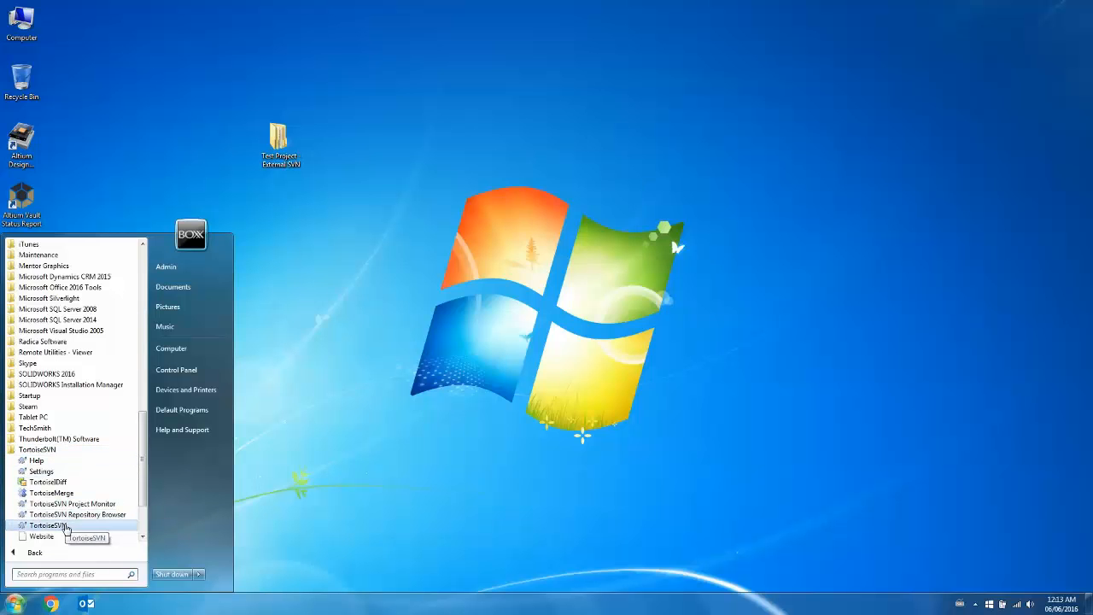
left_click(42, 537)
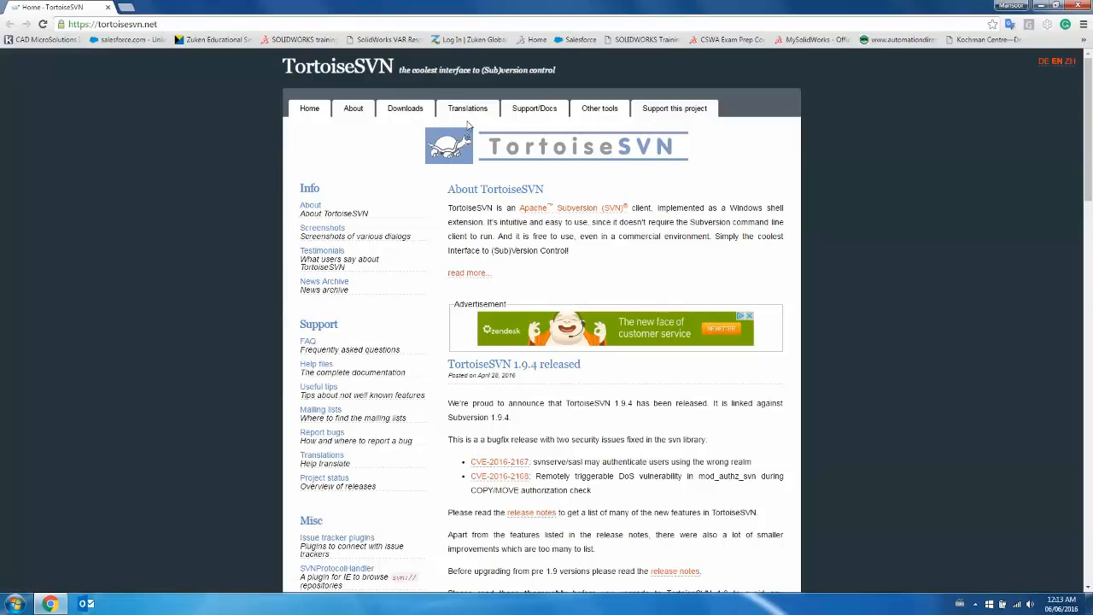
left_click(406, 114)
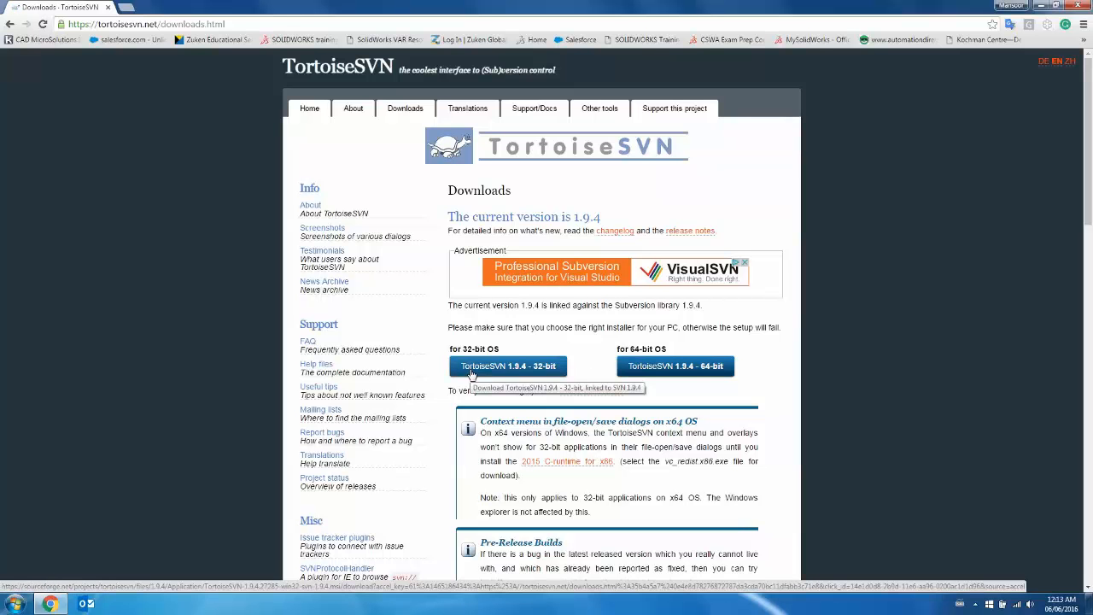
left_click(1073, 6)
- Launch the TortoiseSVN Repository Browser on the recent repository URL ending in SVN Test Project/SVN Test Project.PrjPcb
left_click(15, 603)
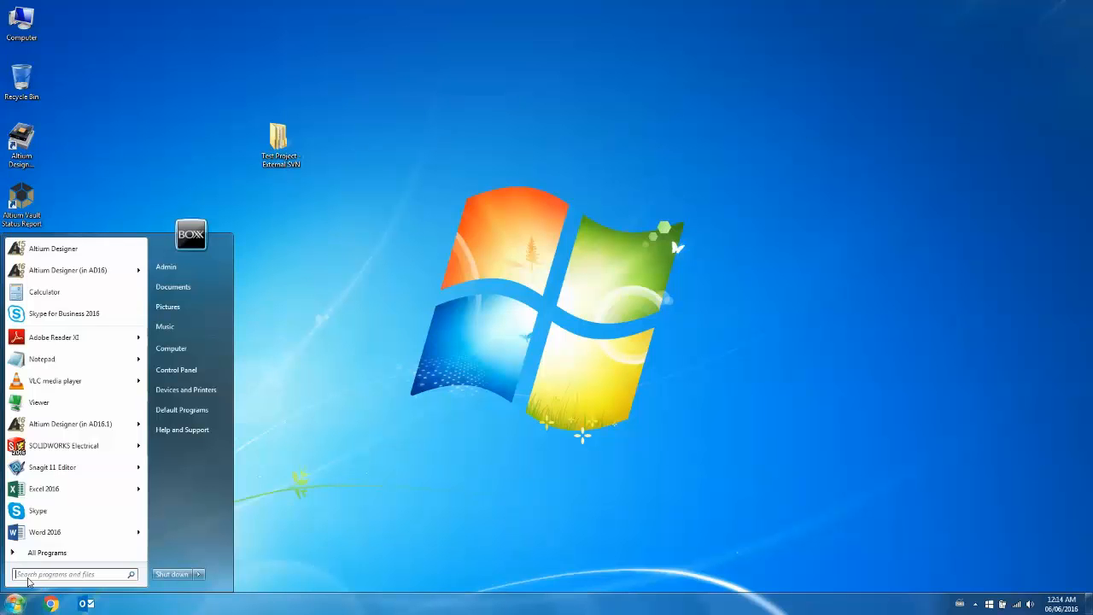
left_click(38, 553)
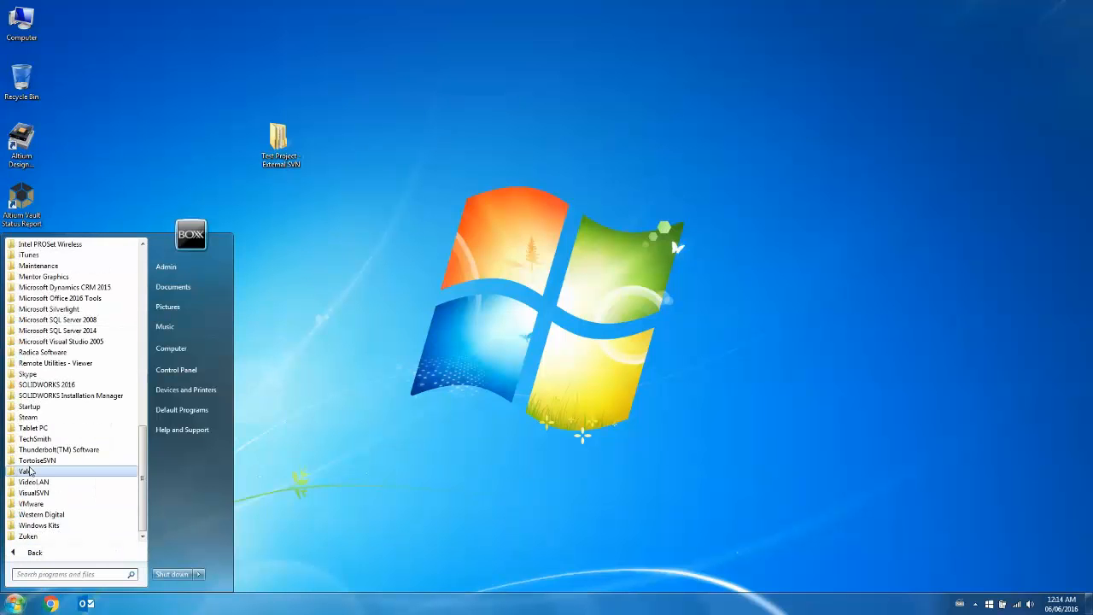
left_click(37, 460)
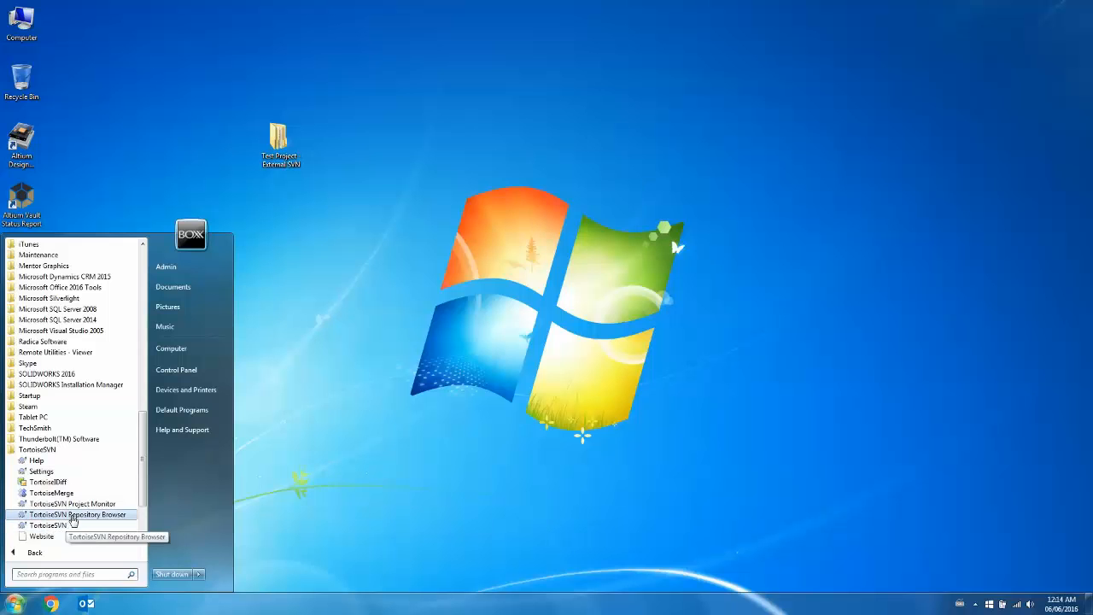
left_click(75, 515)
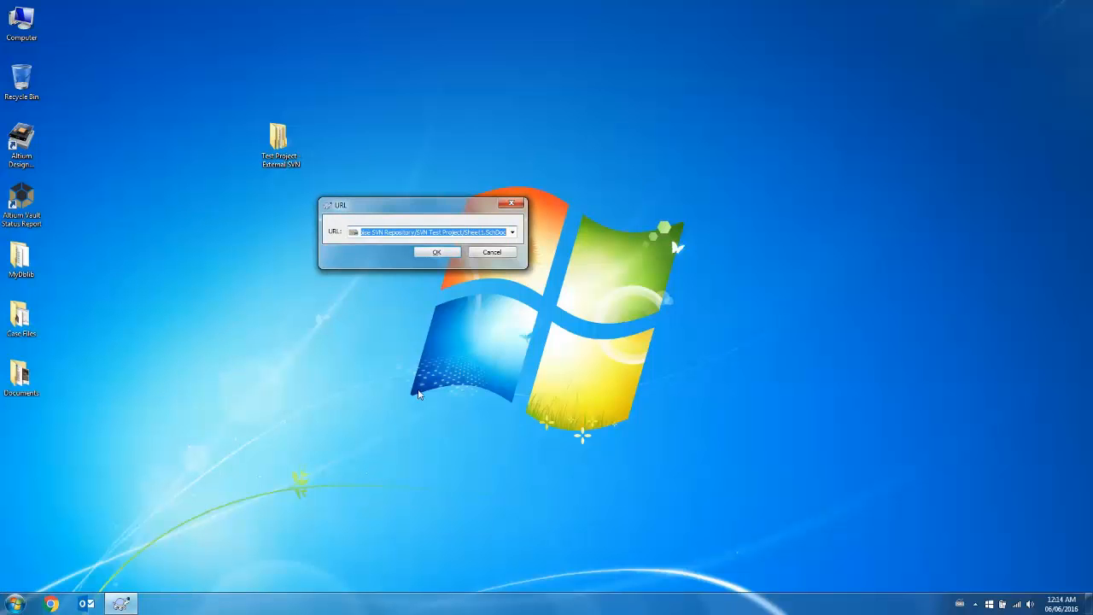
left_click(513, 233)
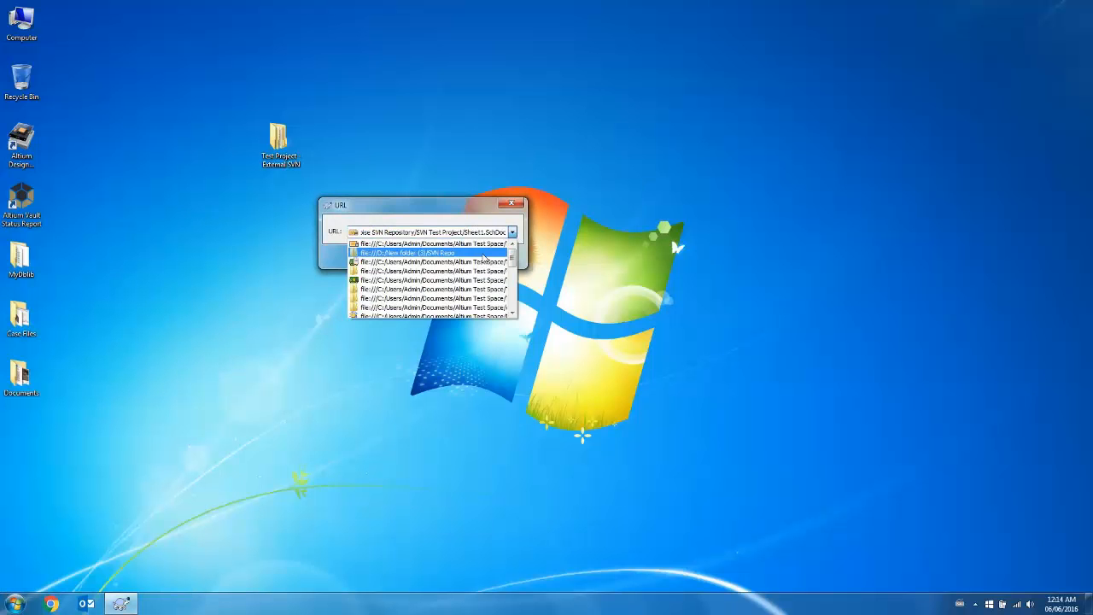
left_click(484, 264)
left_click(435, 248)
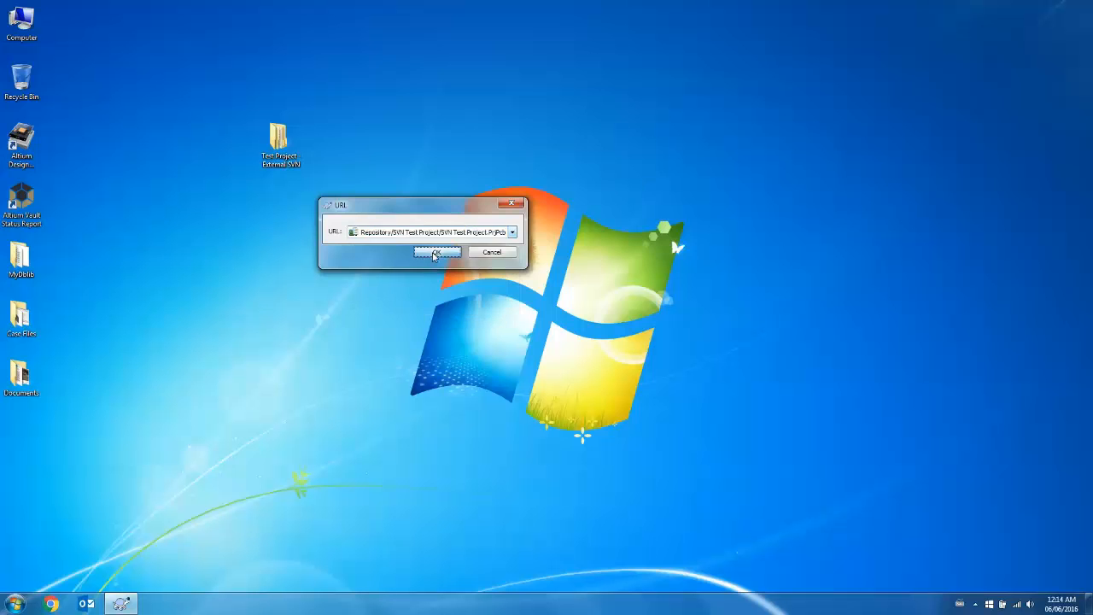
- Show the revision log of Sheet1.SchDoc in the repository, and close the log and the Repository Browser
left_click(461, 124)
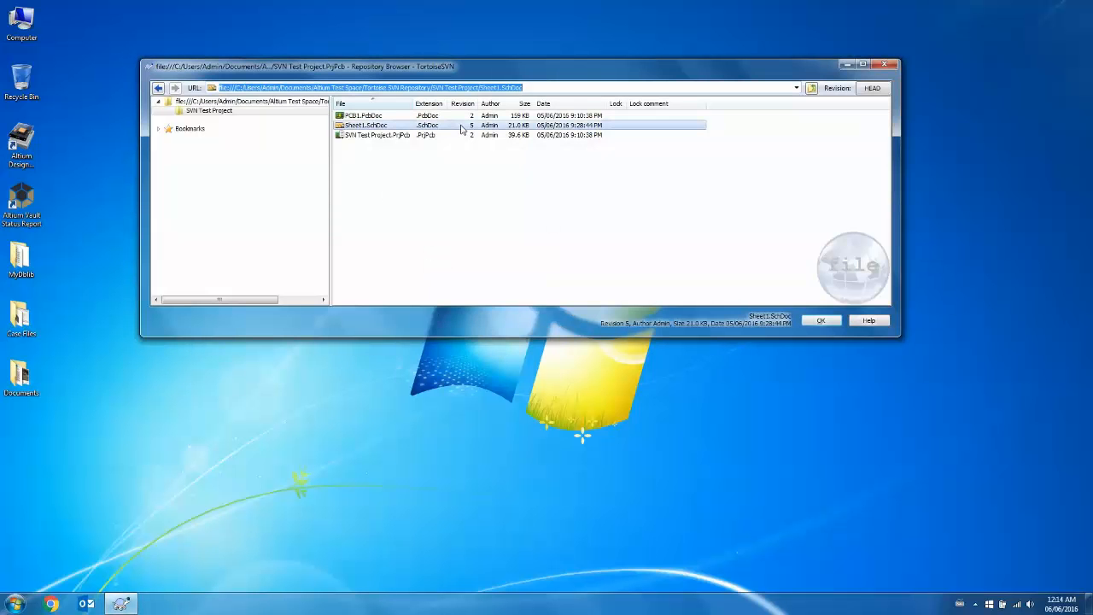
right_click(460, 126)
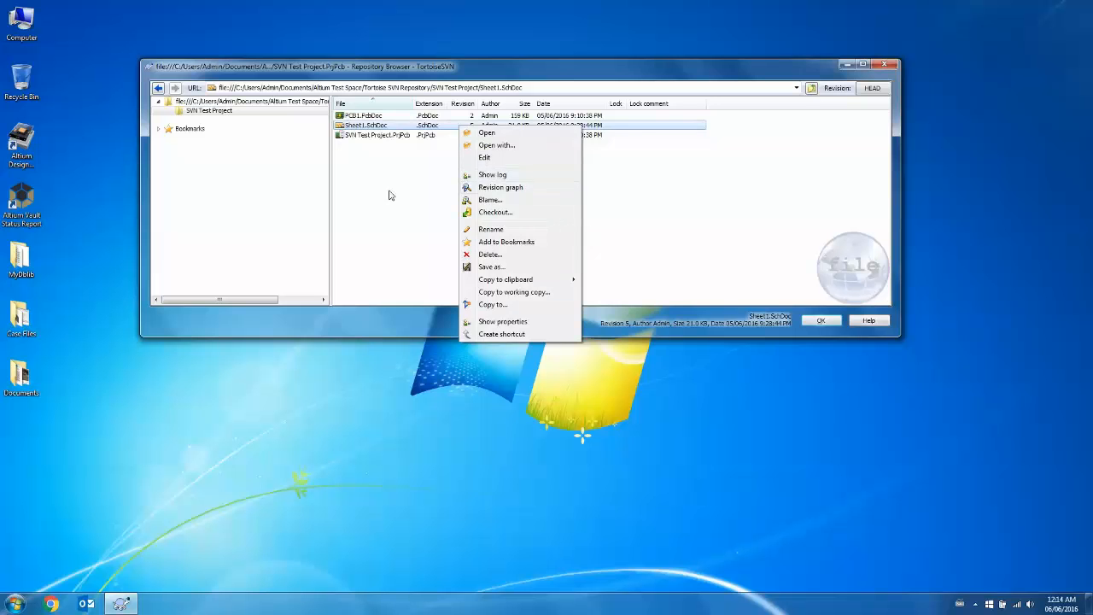
left_click(388, 143)
right_click(449, 126)
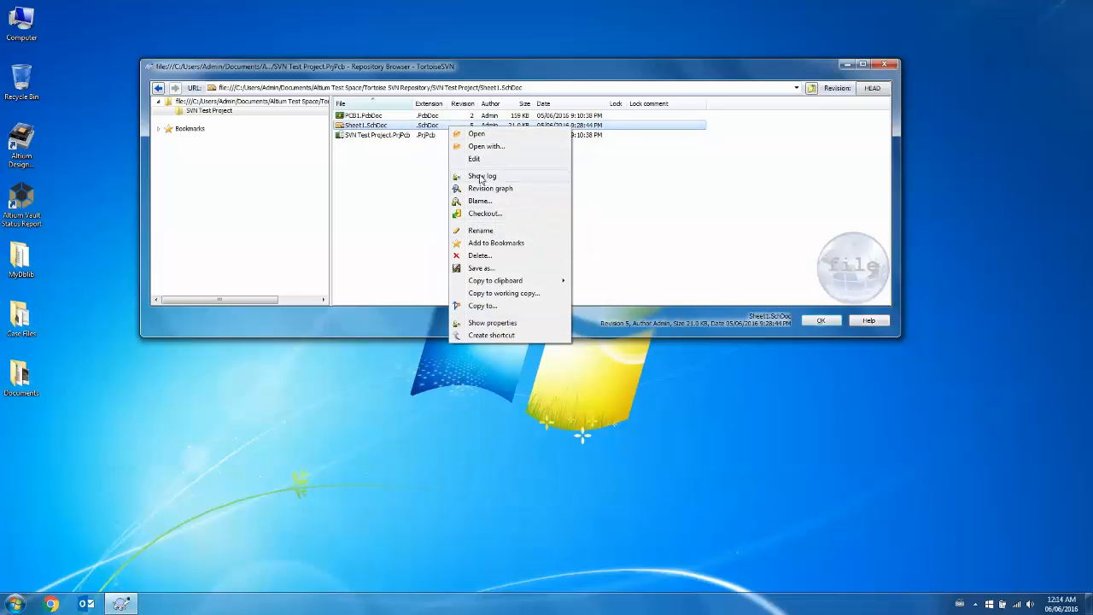
left_click(475, 176)
left_click_drag(109, 92, 109, 146)
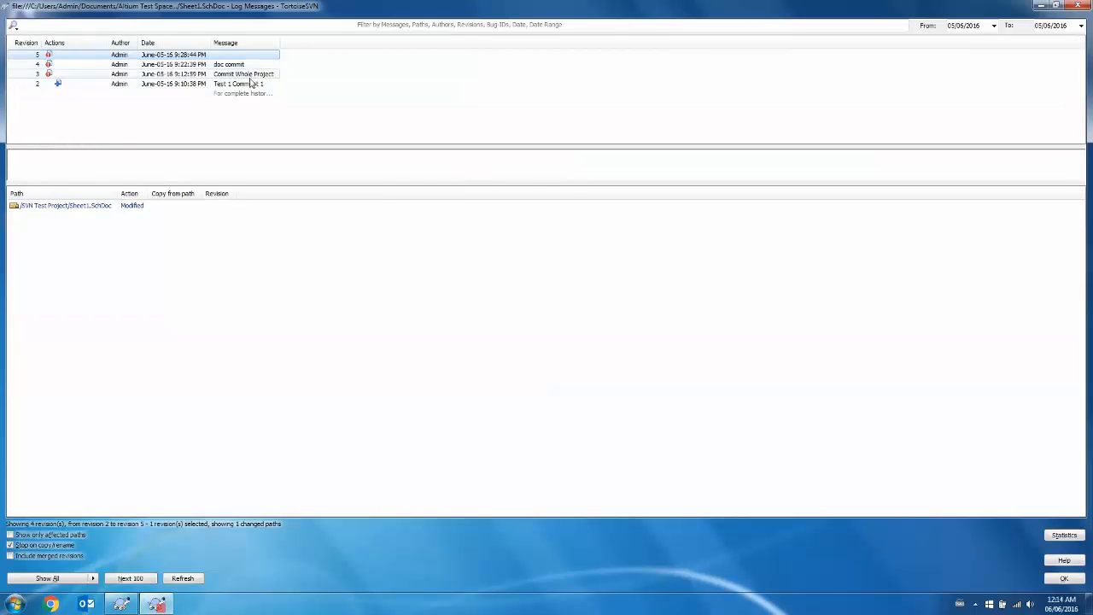
left_click(1078, 6)
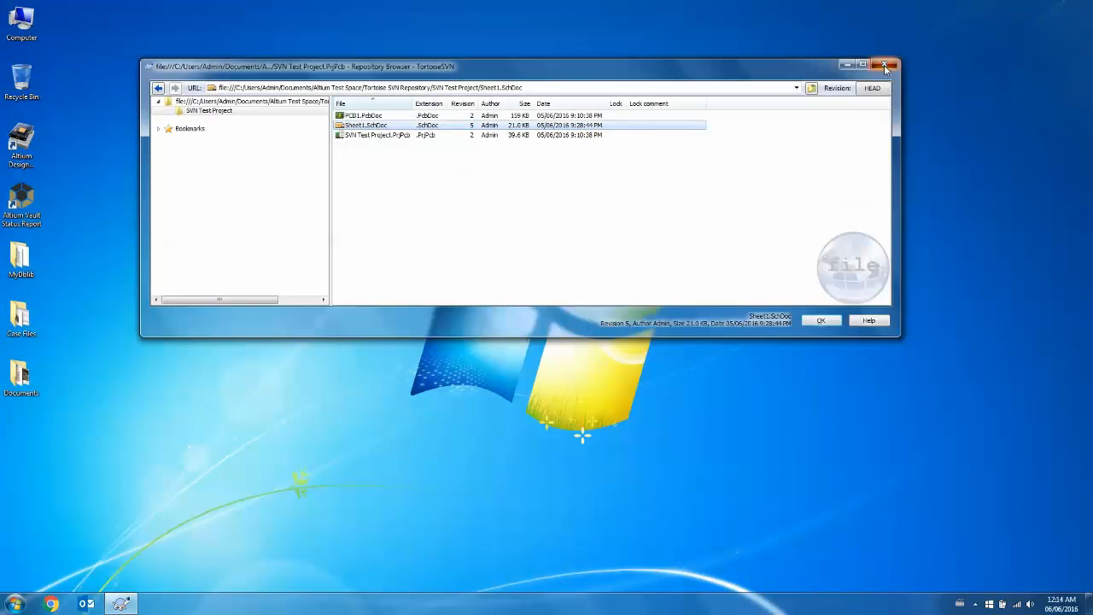
left_click(887, 66)
- Open Test Project.PrjPcb in Altium Designer from the Test Project subfolder of the desktop folder Test Project - External SVN
double_click(269, 156)
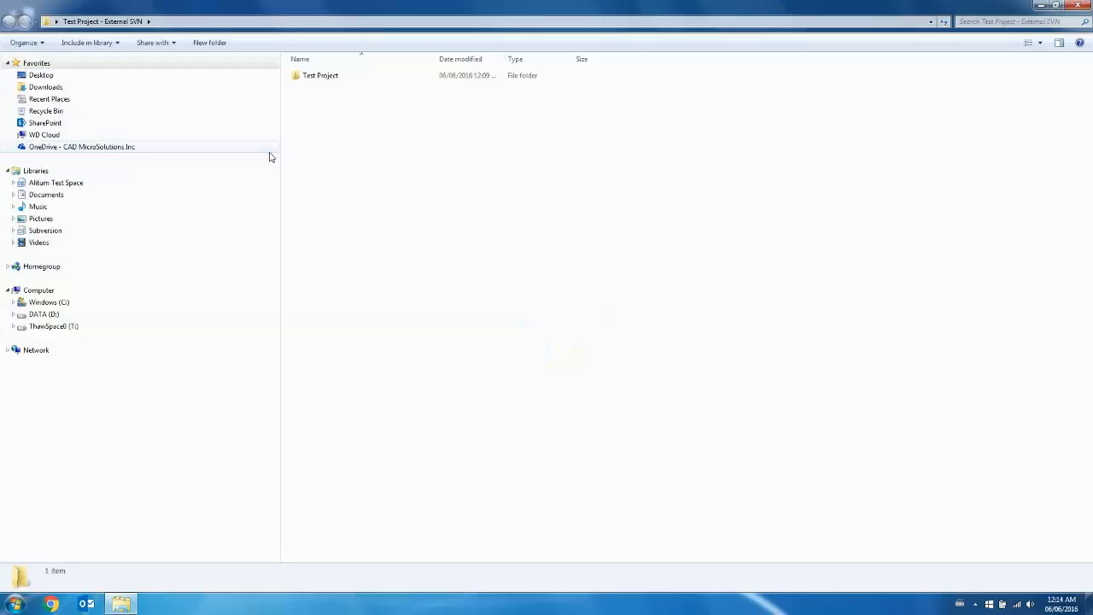
double_click(313, 78)
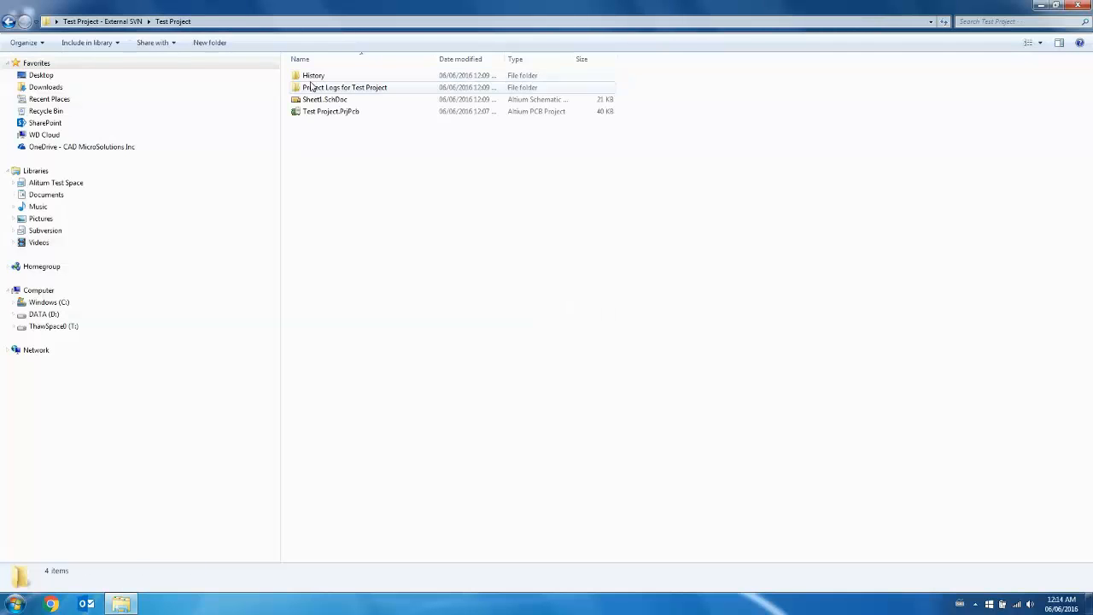
right_click(395, 111)
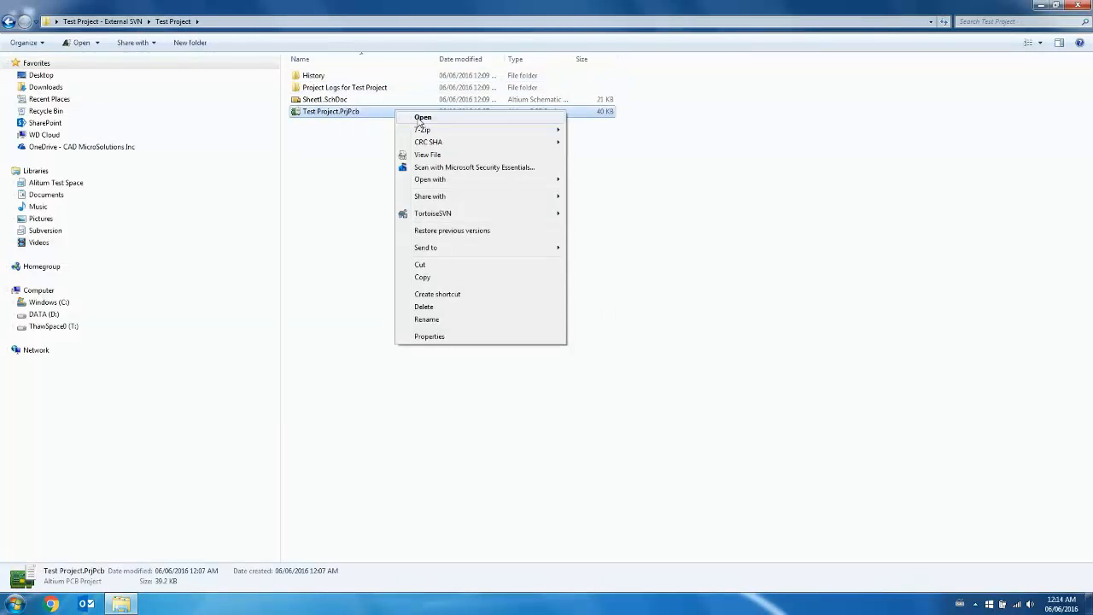
left_click(423, 117)
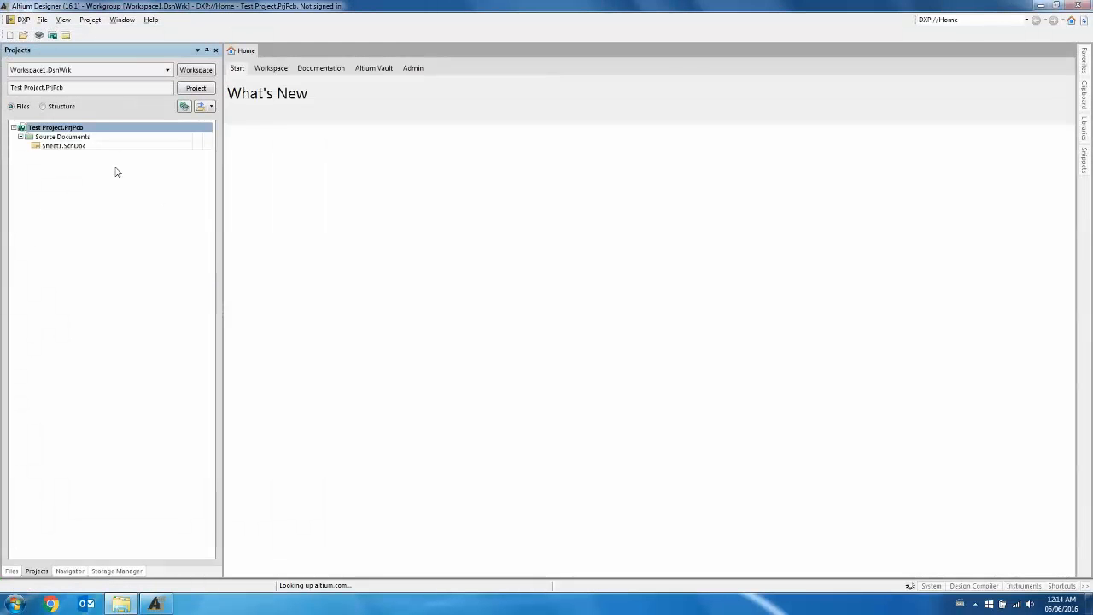
- Open the Sheet1.SchDoc schematic of the project and view its resistor circuit up close
double_click(65, 146)
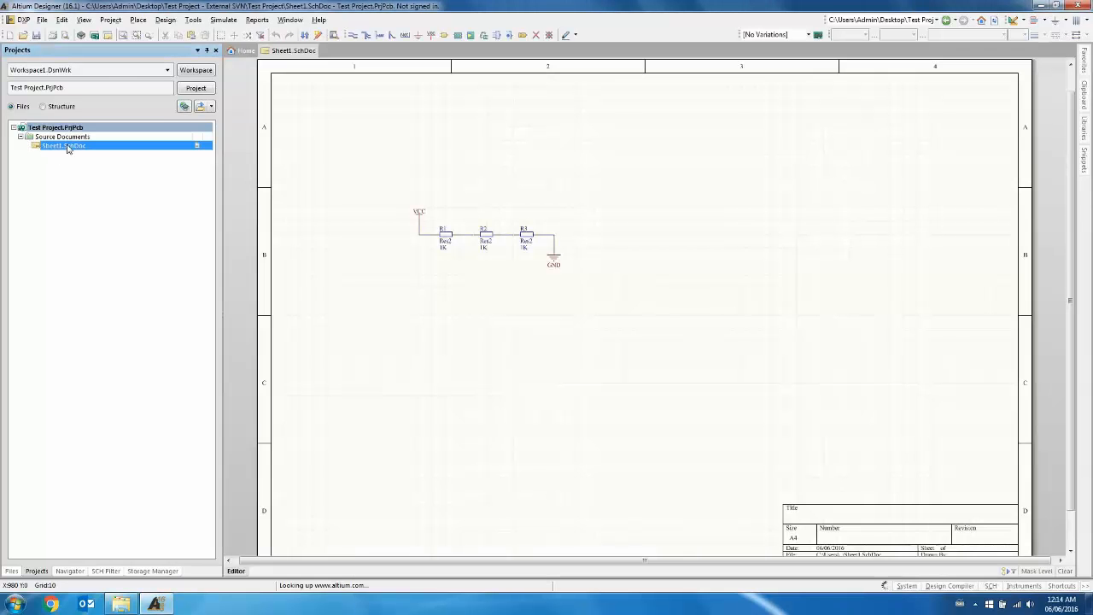
scroll(415, 247, "up", 5, "ctrl")
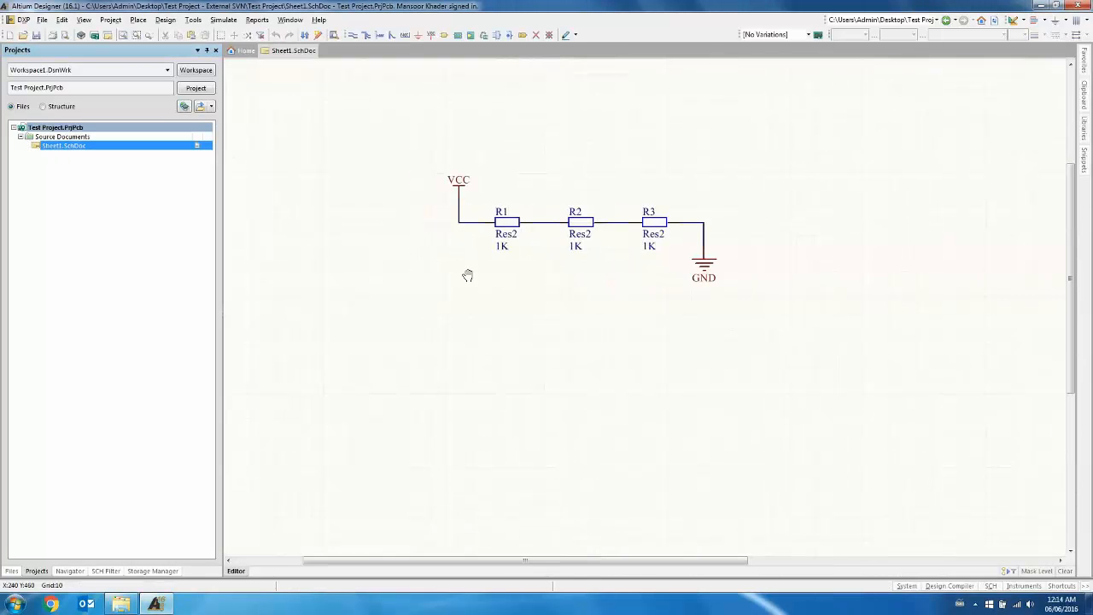
scroll(644, 263, "up", 1, "ctrl")
right_click_drag(486, 337, 501, 379)
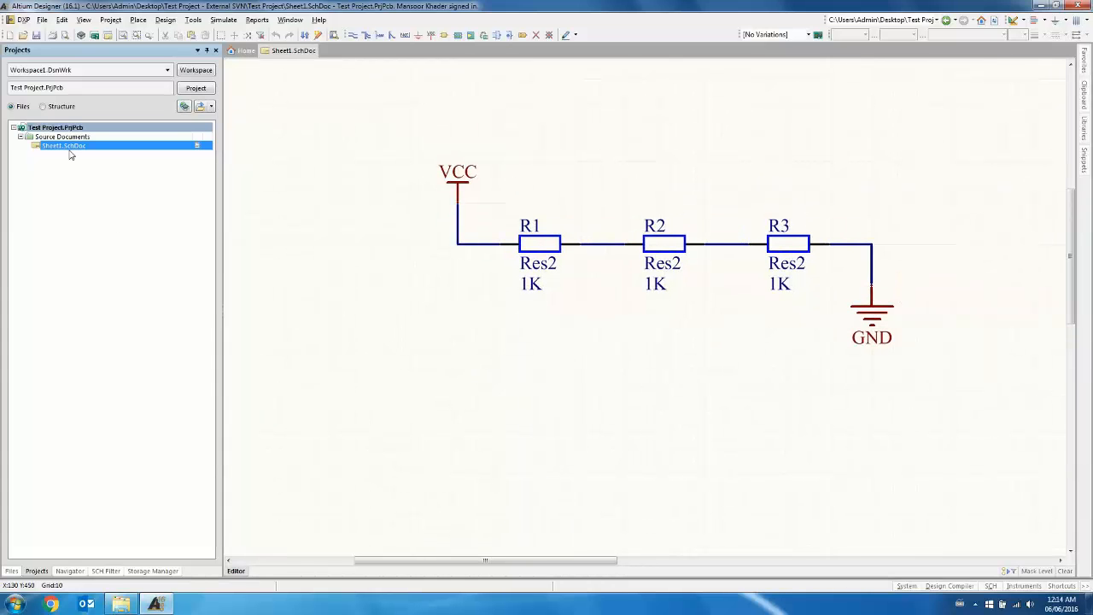
- Open the Design Repositories preferences under Data Management and select the existing Repository 1
left_click(25, 20)
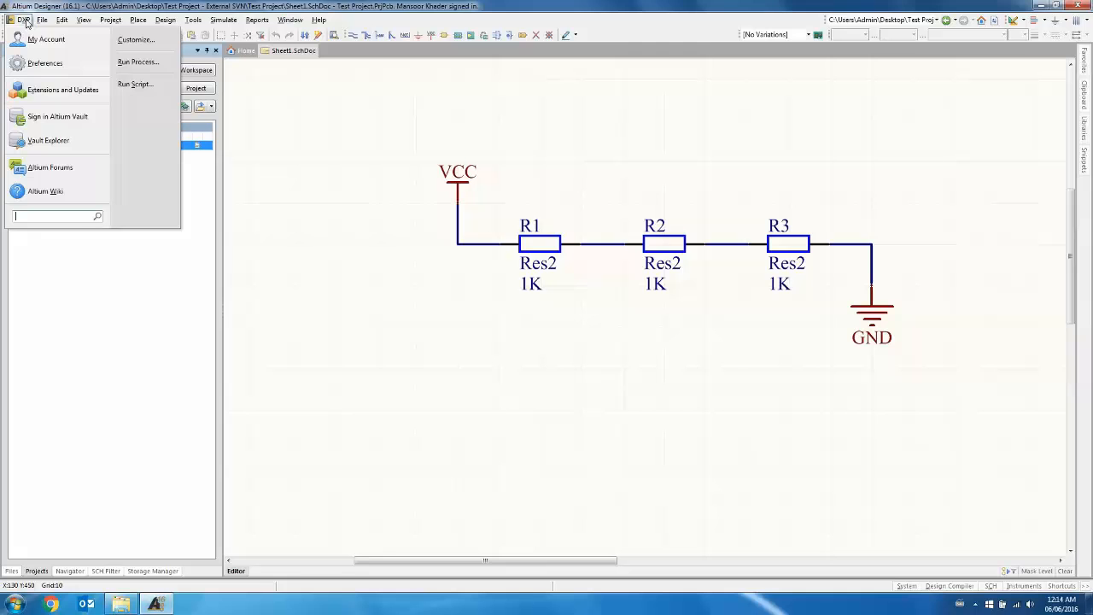
left_click(38, 63)
left_click_drag(714, 42, 666, 46)
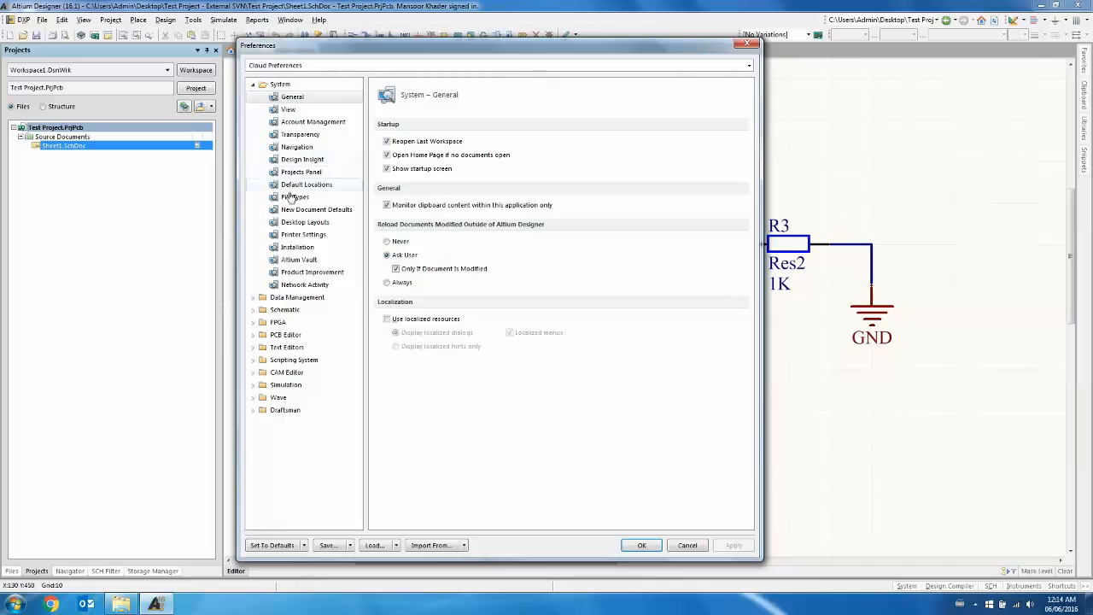
left_click(293, 298)
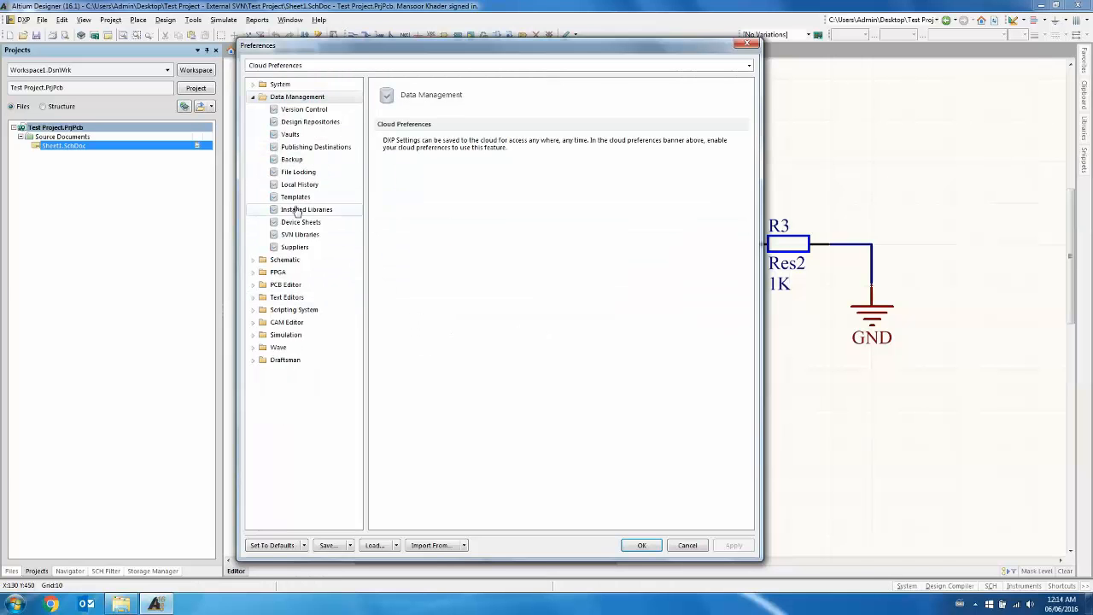
left_click(308, 122)
left_click(417, 174)
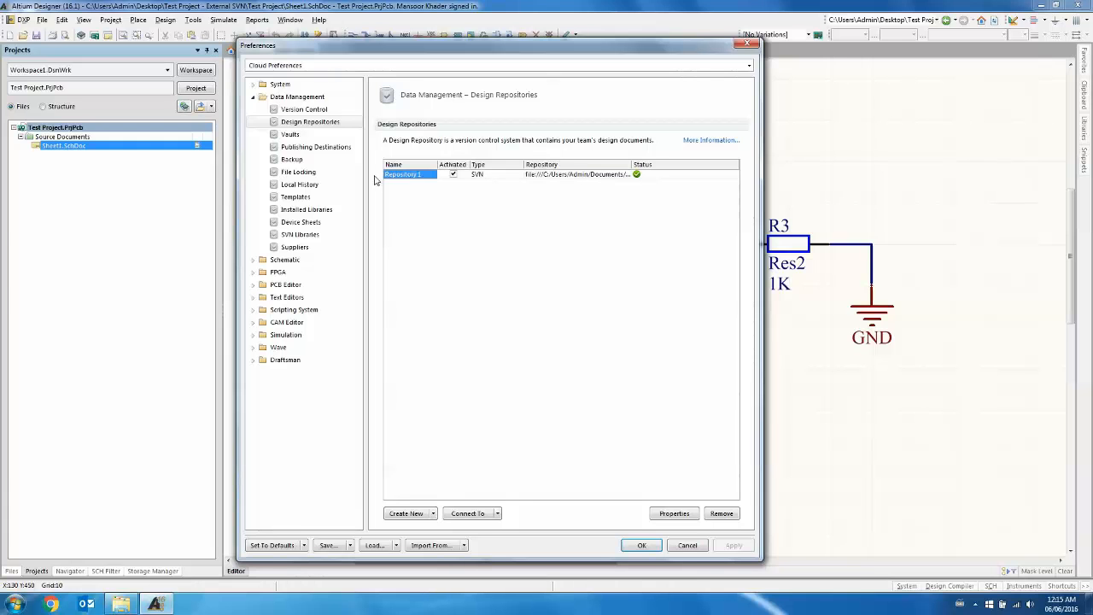
- Start creating a new SVN design repository and name it External SVN Repo
left_click(434, 513)
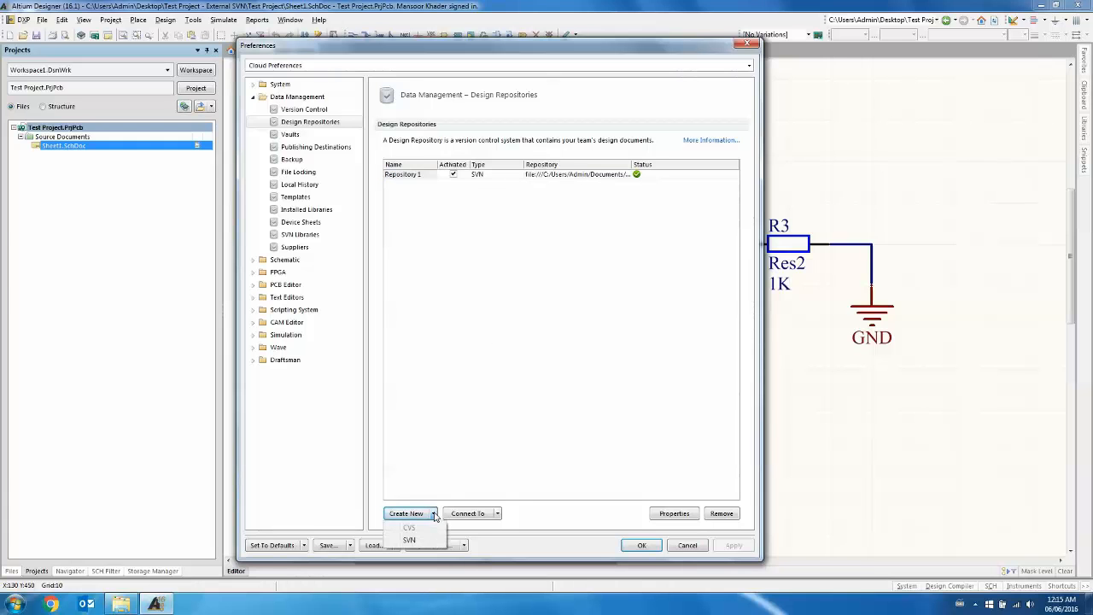
left_click(428, 544)
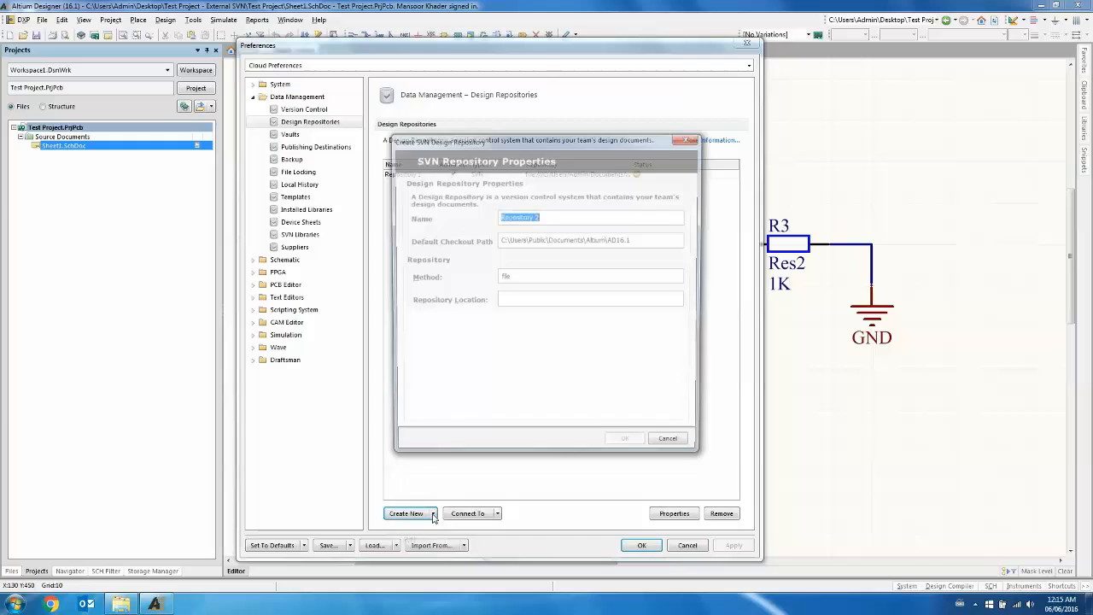
double_click(549, 218)
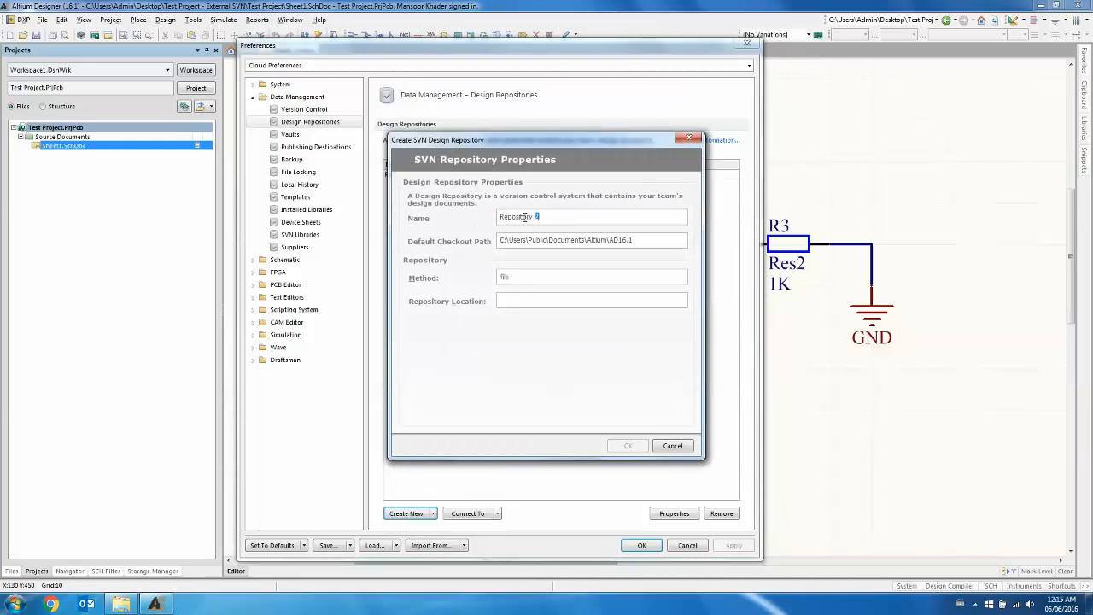
left_click_drag(539, 217, 466, 222)
type("External SVN Repo")
- Browse for the repository location and select the Altium Test Space (C:) folder in the Altium Test Space library
left_click(681, 302)
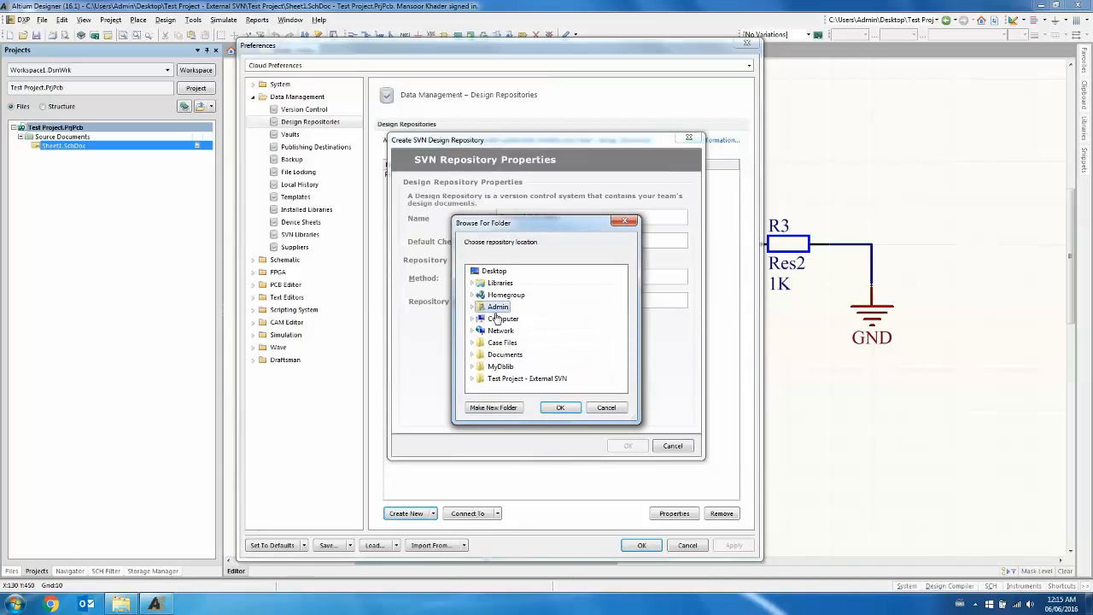
left_click(474, 283)
left_click(480, 295)
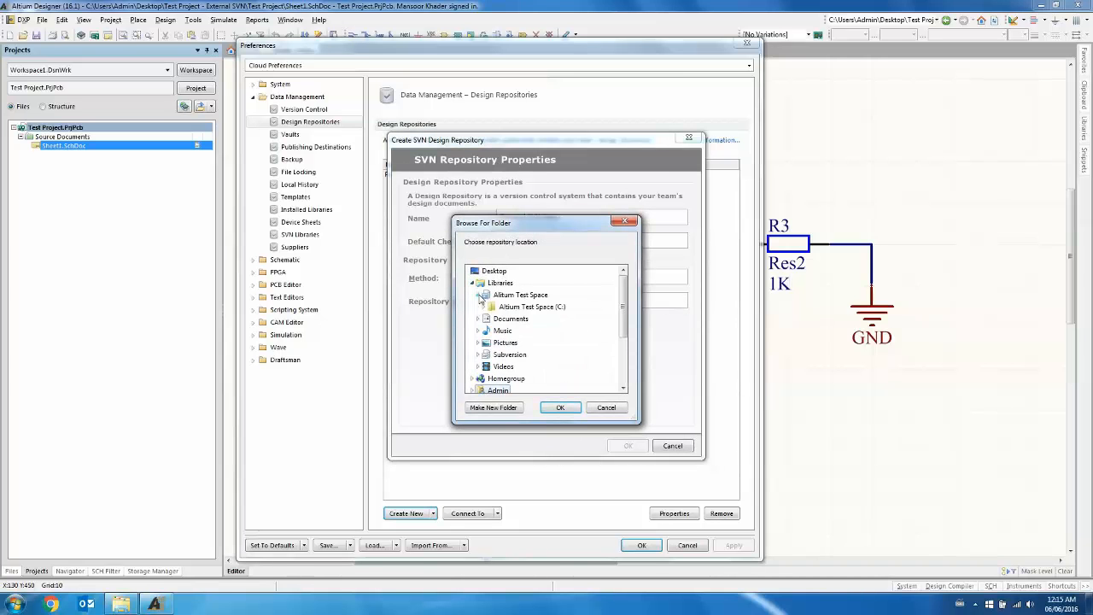
left_click(484, 307)
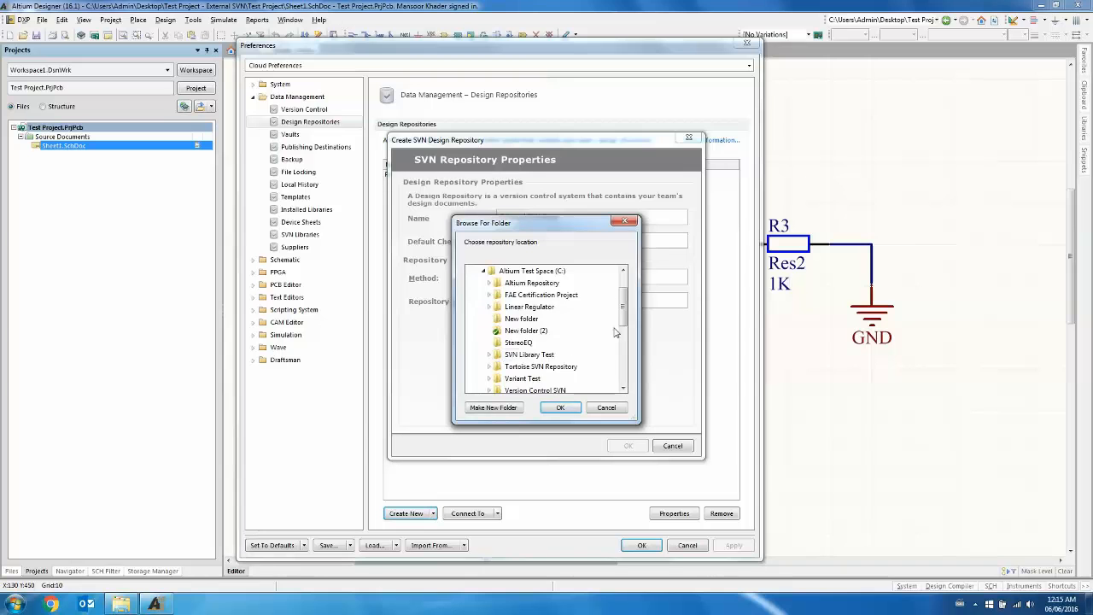
scroll(523, 376, "down", 1)
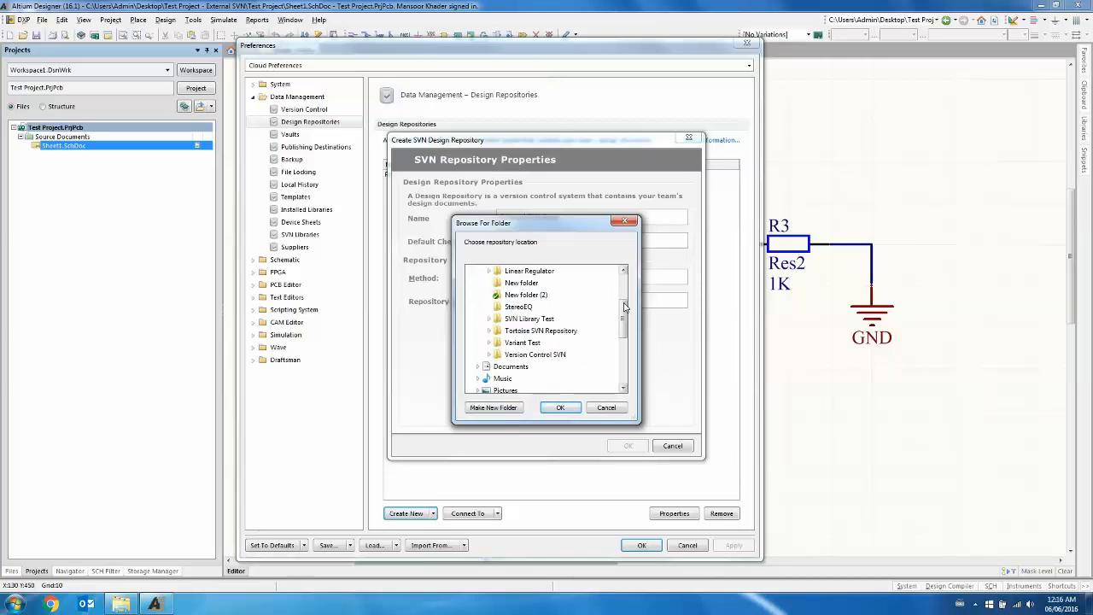
scroll(576, 305, "up", 3)
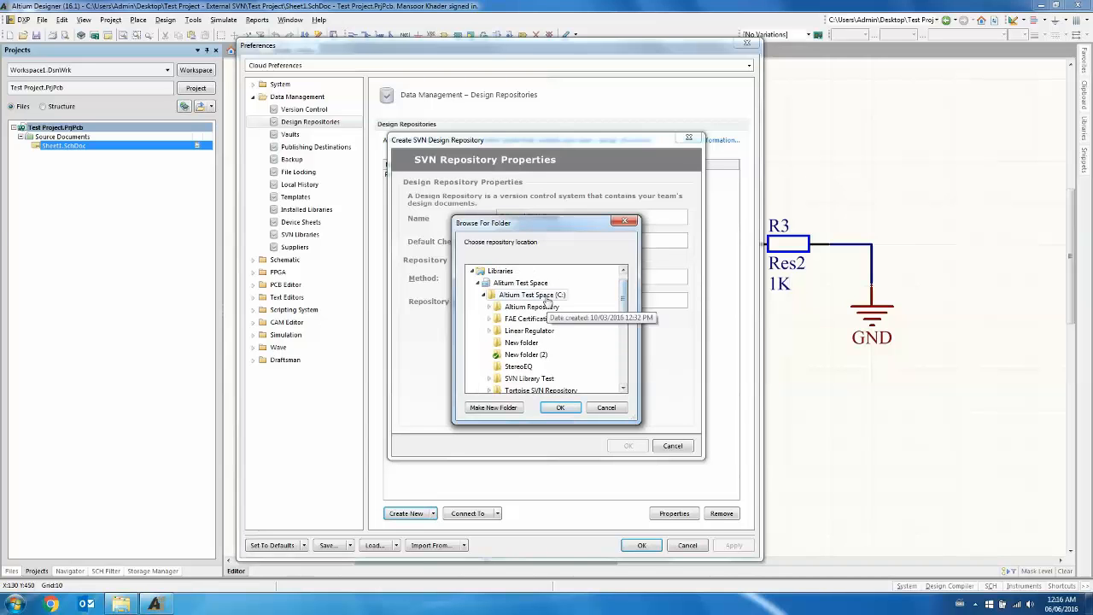
left_click(538, 294)
- Make a new folder named External SVN Repo as the repository location, then create the repository and apply the preferences
left_click(500, 408)
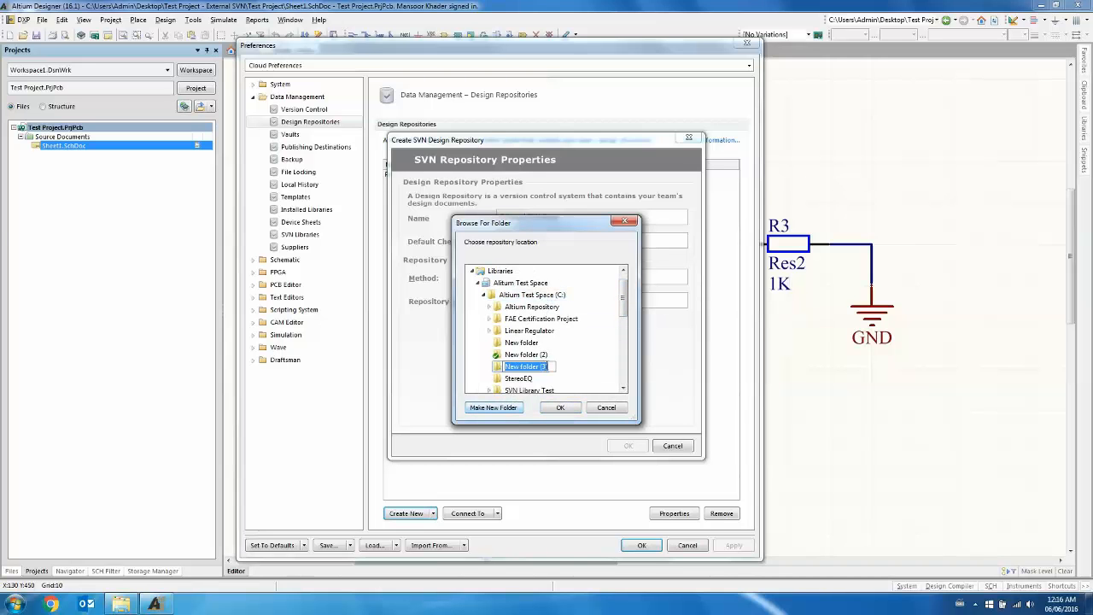
type("Exter")
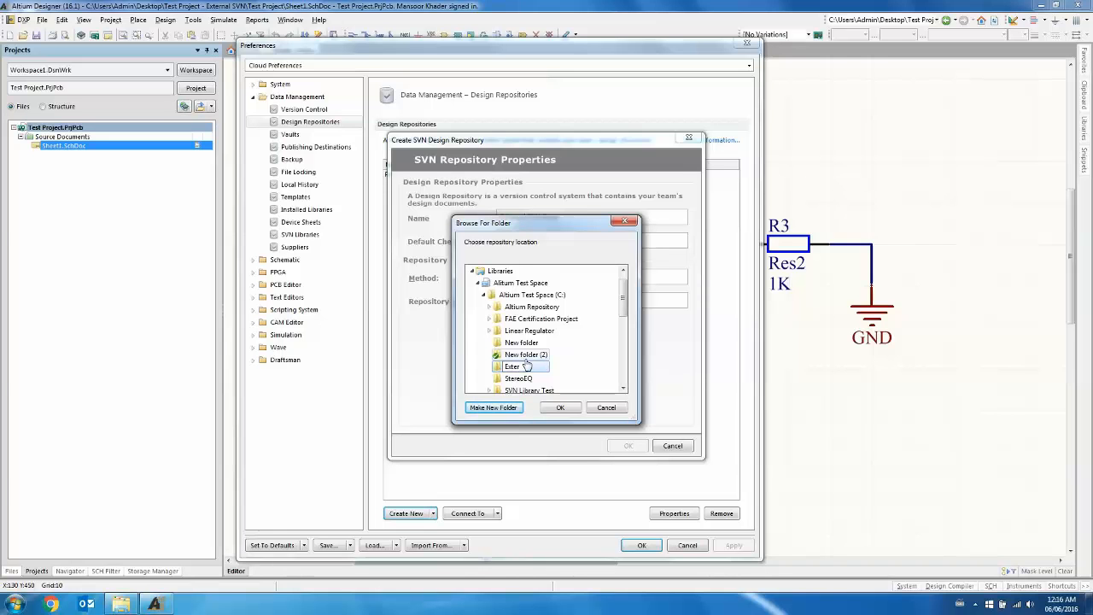
type("nal SVN Repo")
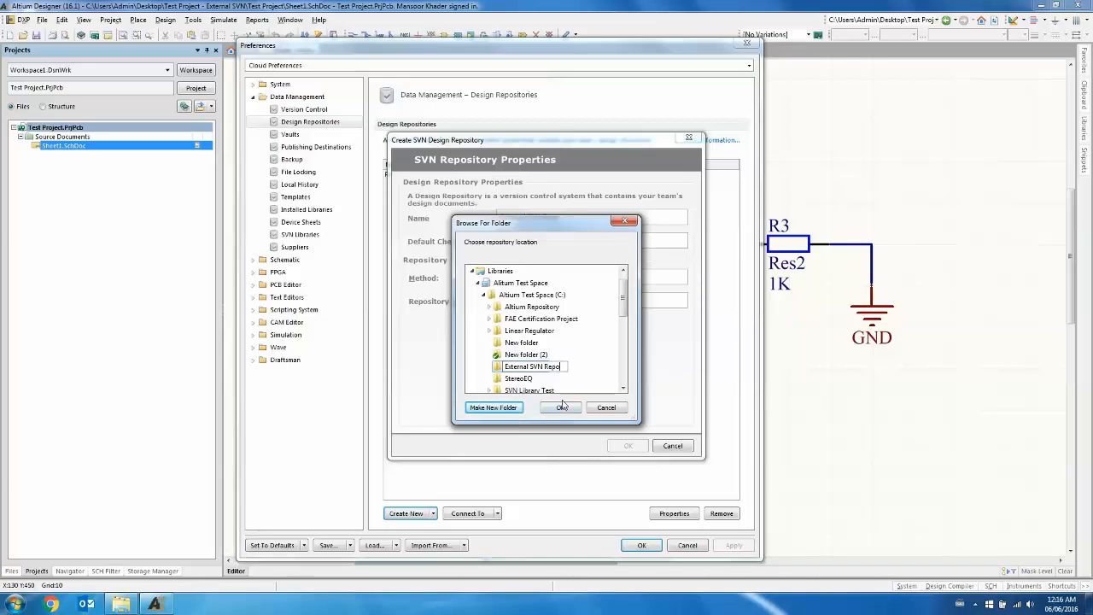
key("Return")
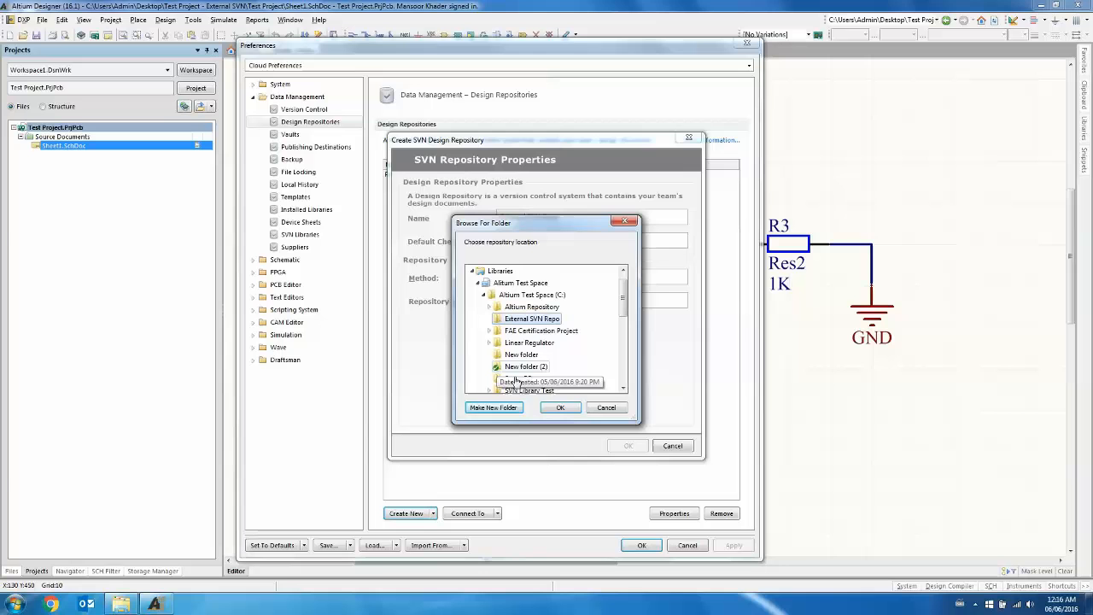
left_click(561, 408)
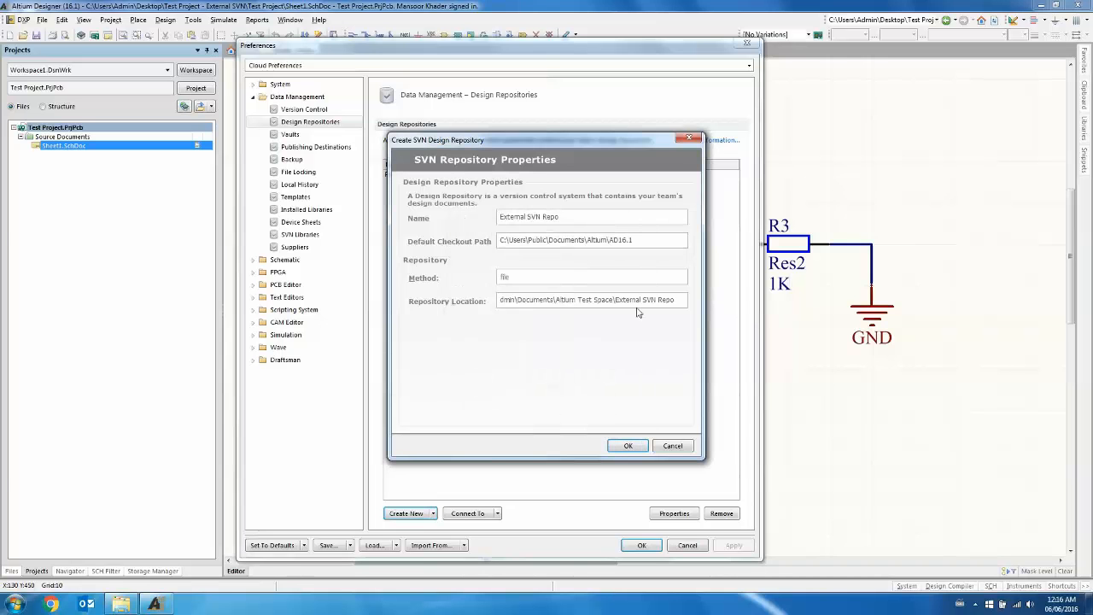
left_click(624, 445)
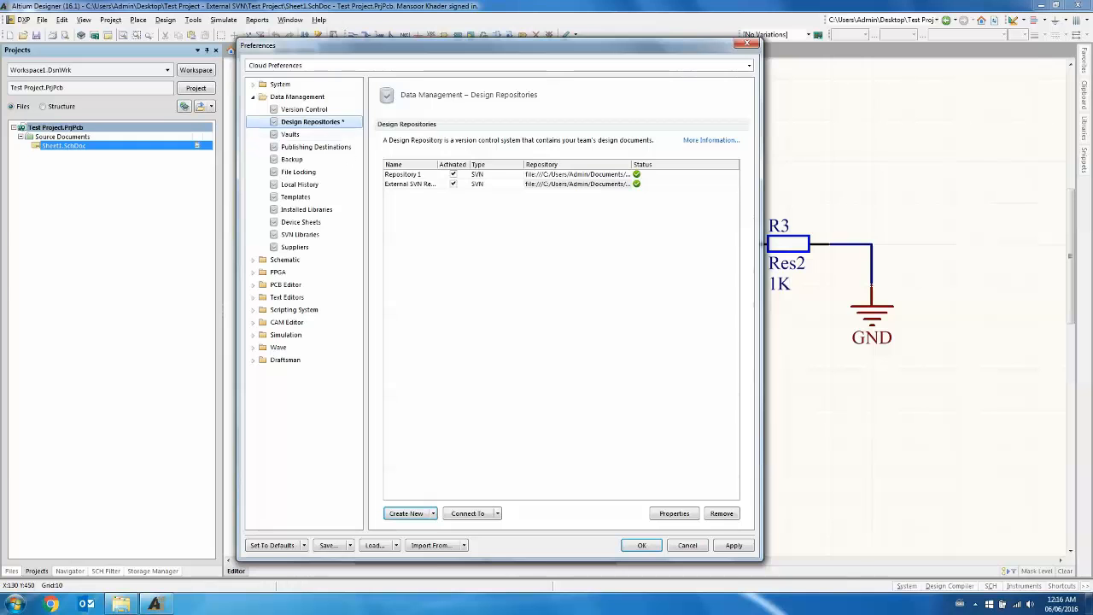
left_click(733, 545)
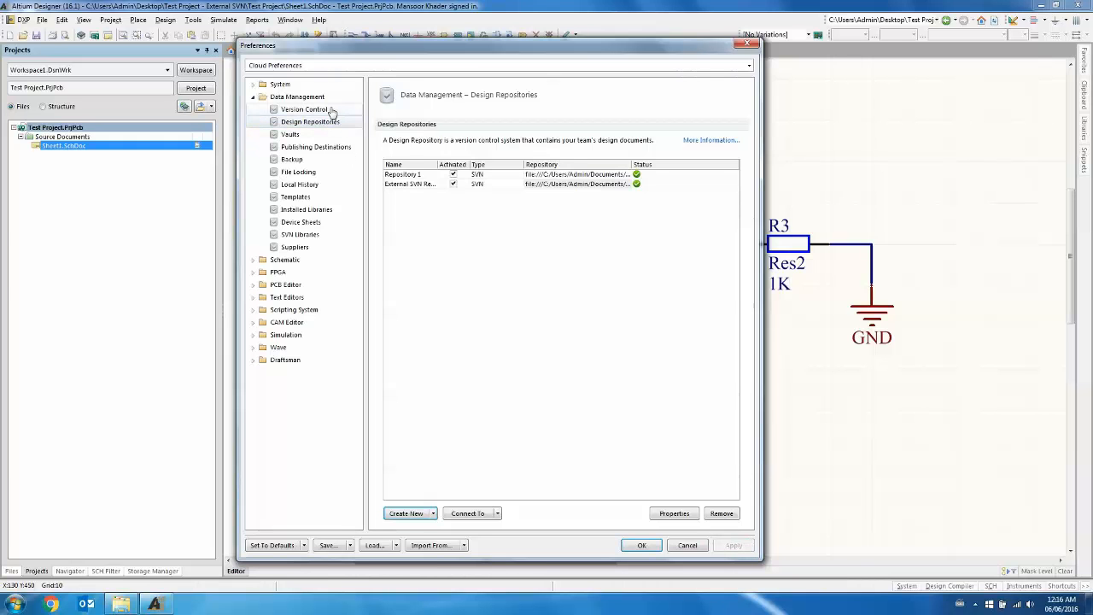
- Open the Version Control preferences under Data Management and set the SVN executables to use external Subversion
left_click(302, 110)
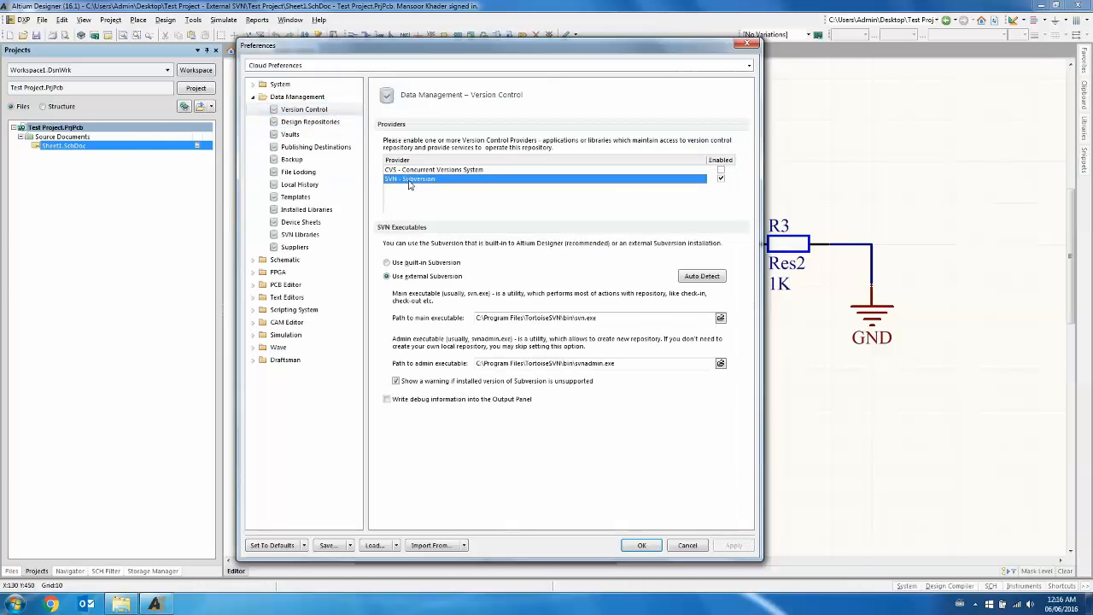
left_click(394, 263)
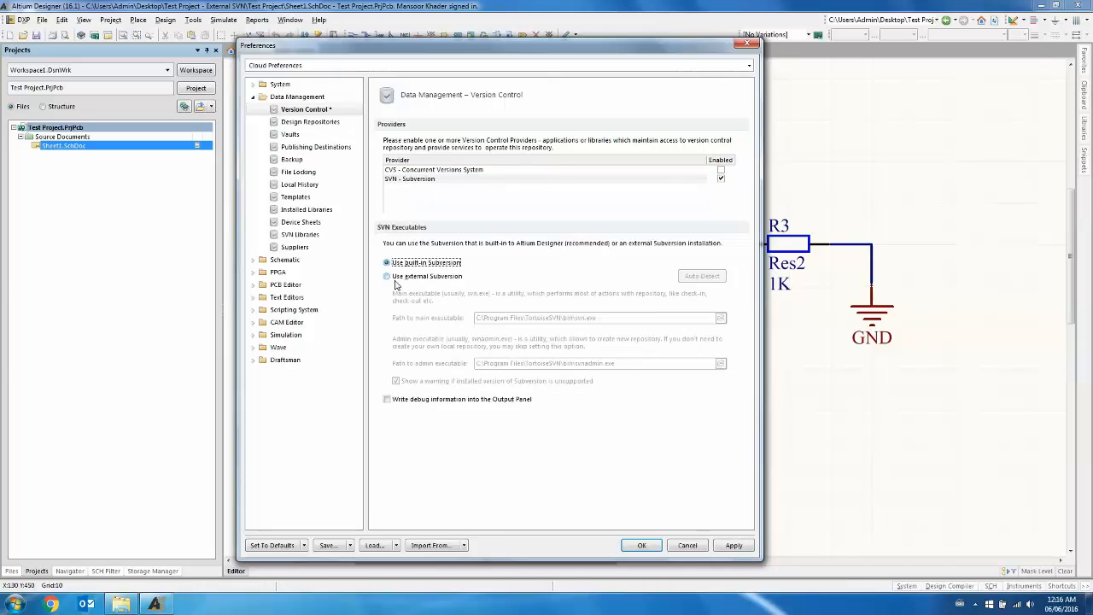
left_click(395, 277)
- Examine the TortoiseSVN paths to the main and admin executables, leave them as they are, and accept the preferences
left_click(613, 320)
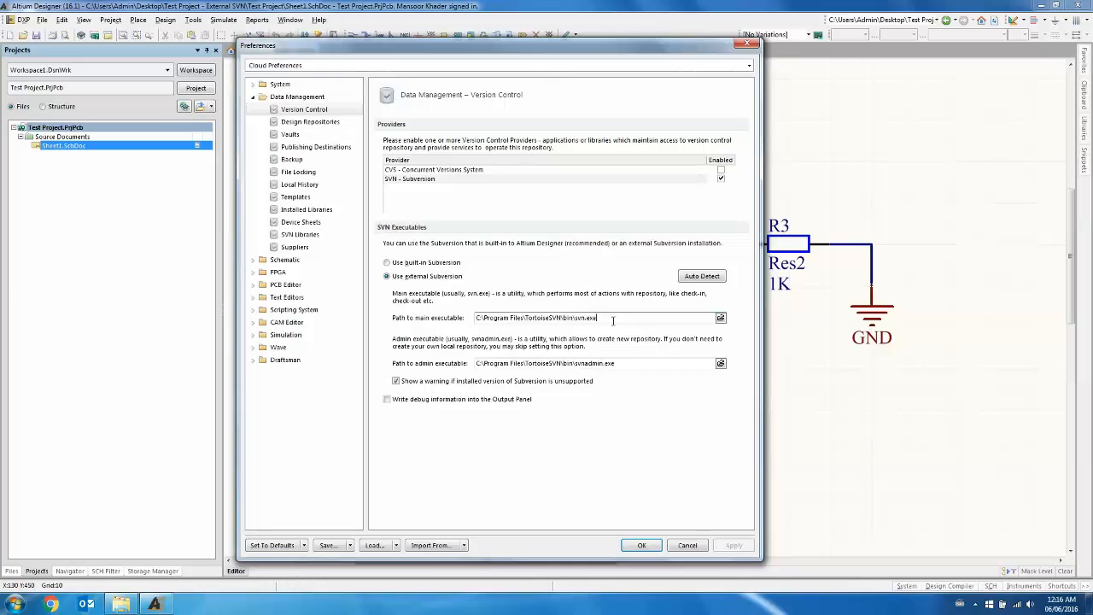
left_click_drag(613, 320, 446, 323)
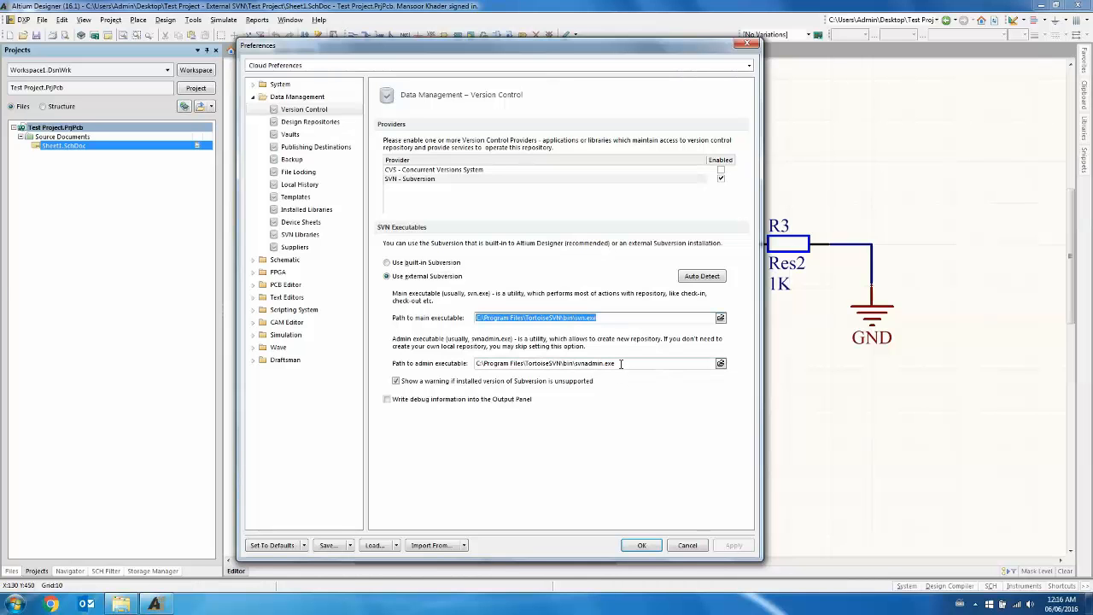
left_click_drag(617, 364, 446, 370)
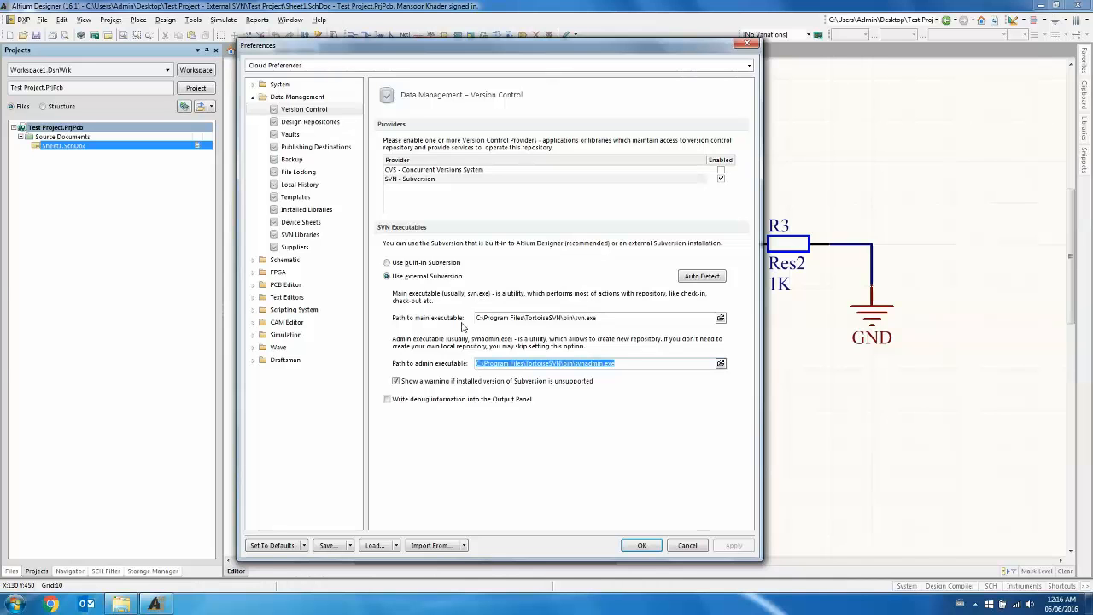
left_click(720, 318)
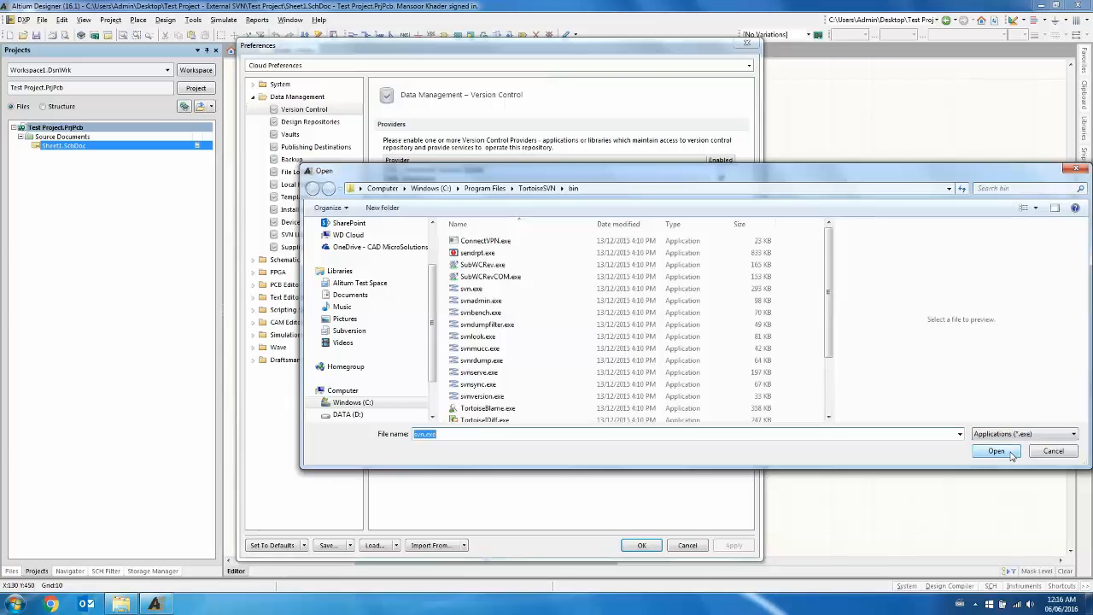
left_click(1042, 456)
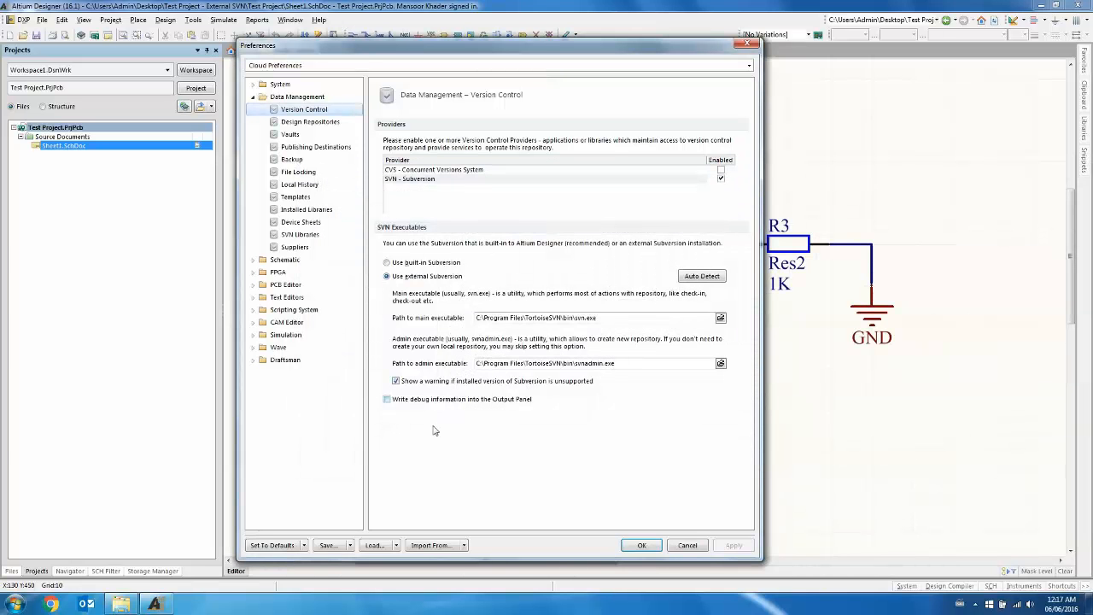
left_click(647, 549)
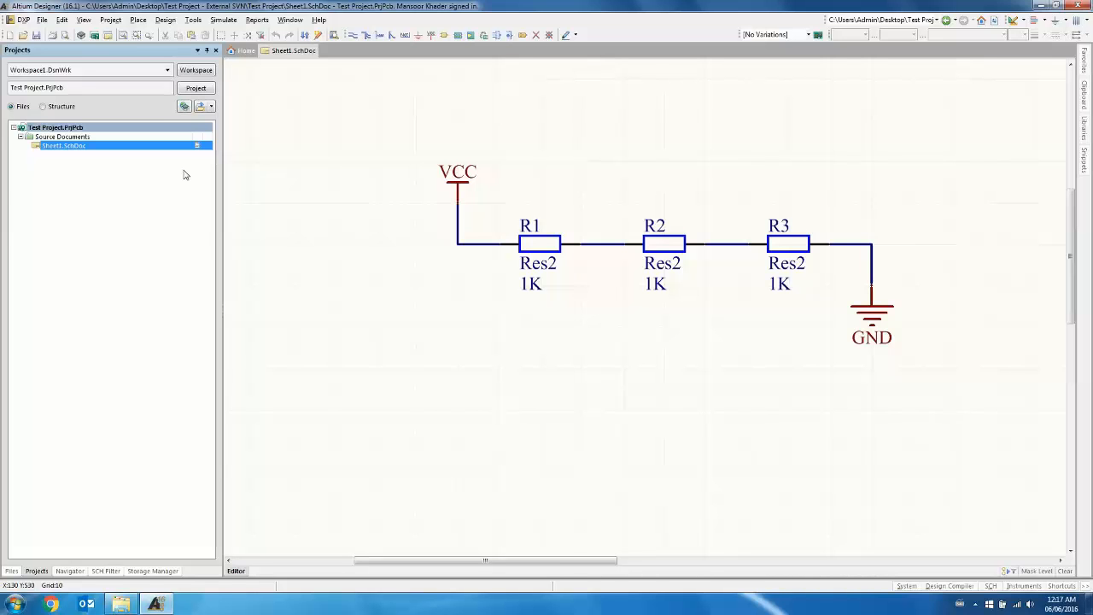
- Add the project folder to version control in External SVN Repo under a new Test Project folder, including Sheet1.SchDoc and Test Project.PrjPcb
right_click(86, 130)
mouse_move(132, 352)
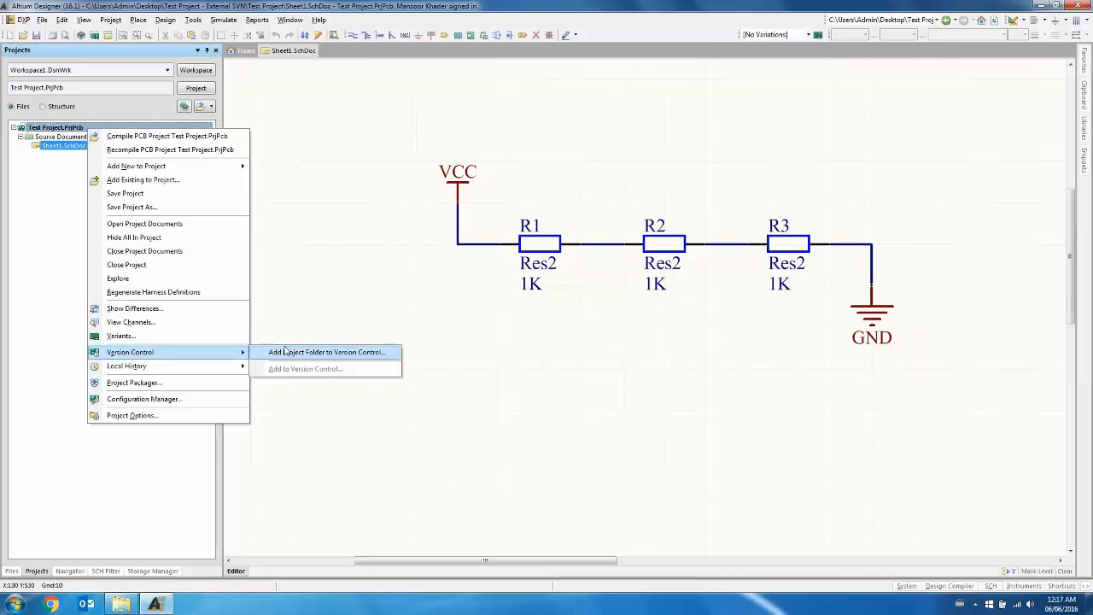
left_click(308, 353)
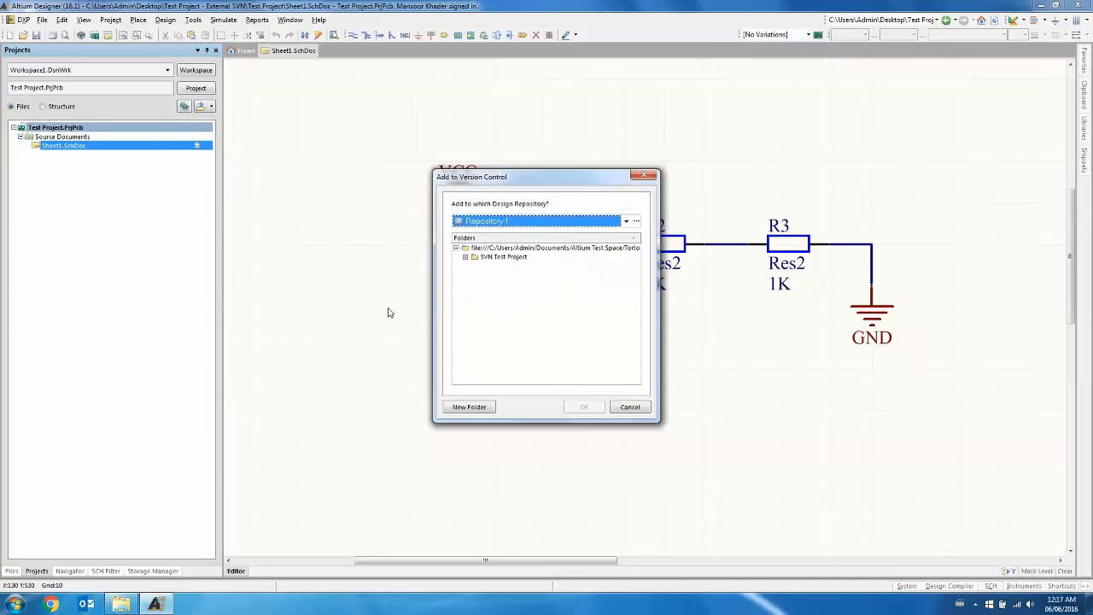
left_click(626, 221)
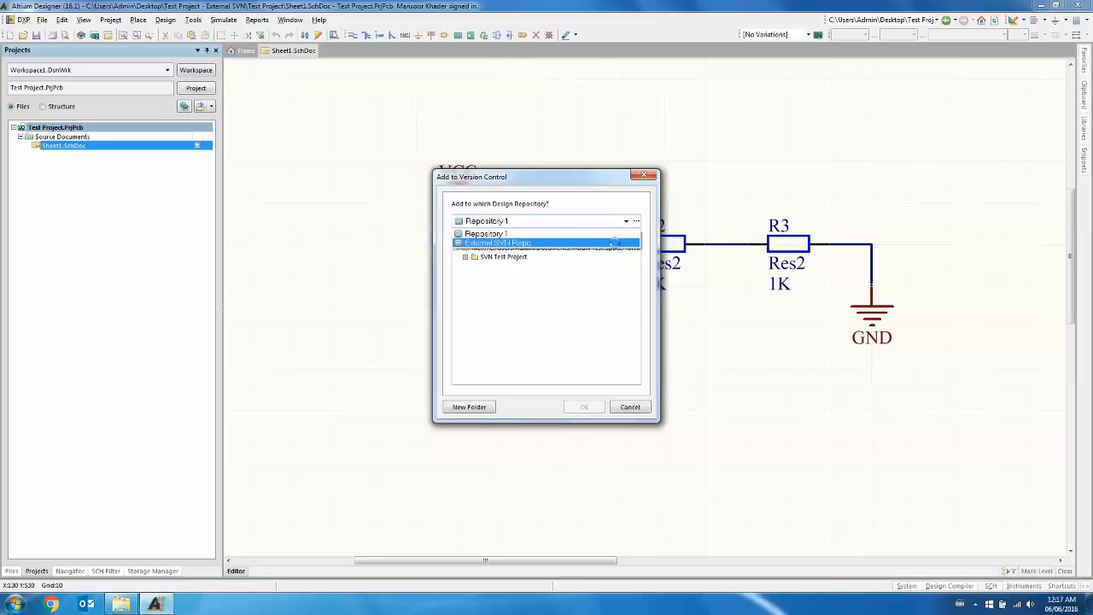
left_click(530, 250)
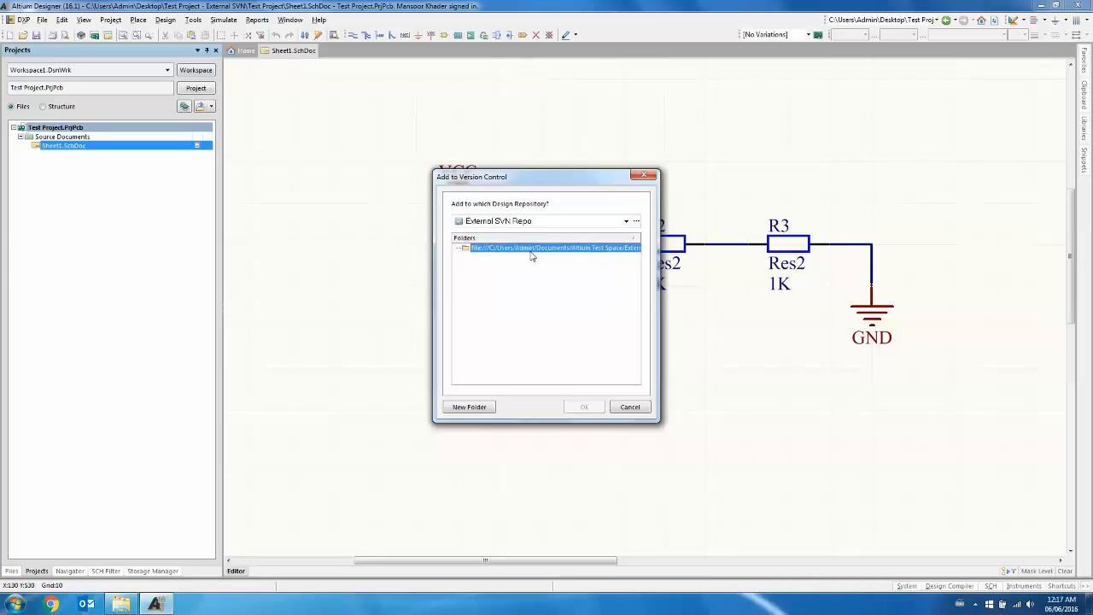
left_click(470, 408)
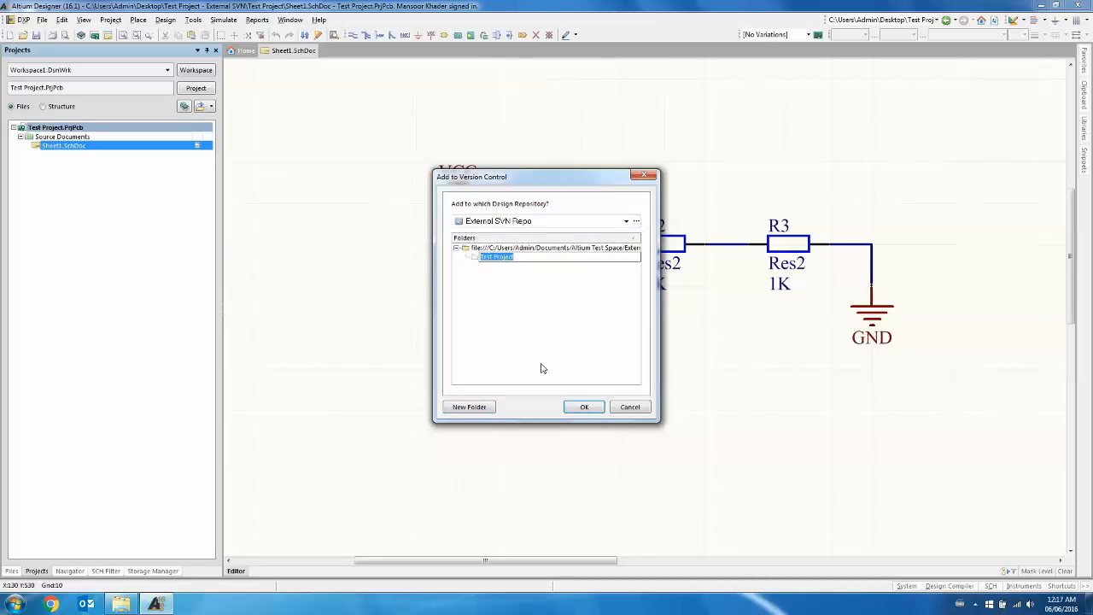
left_click(584, 407)
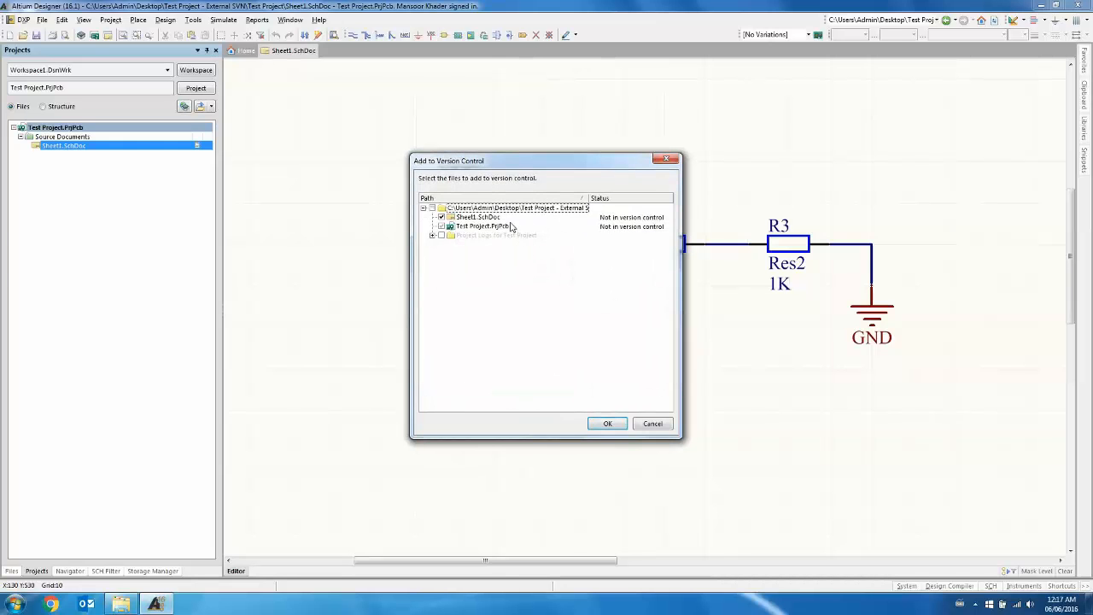
left_click(600, 422)
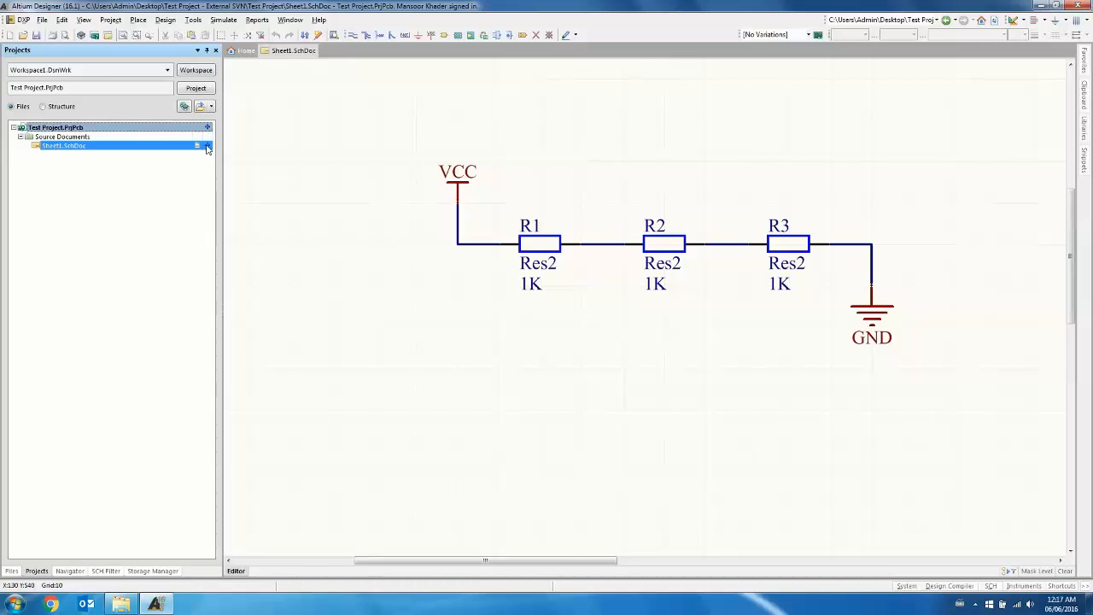
- Commit the whole project to version control with the comment "1 - Default"
right_click(99, 130)
mouse_move(134, 352)
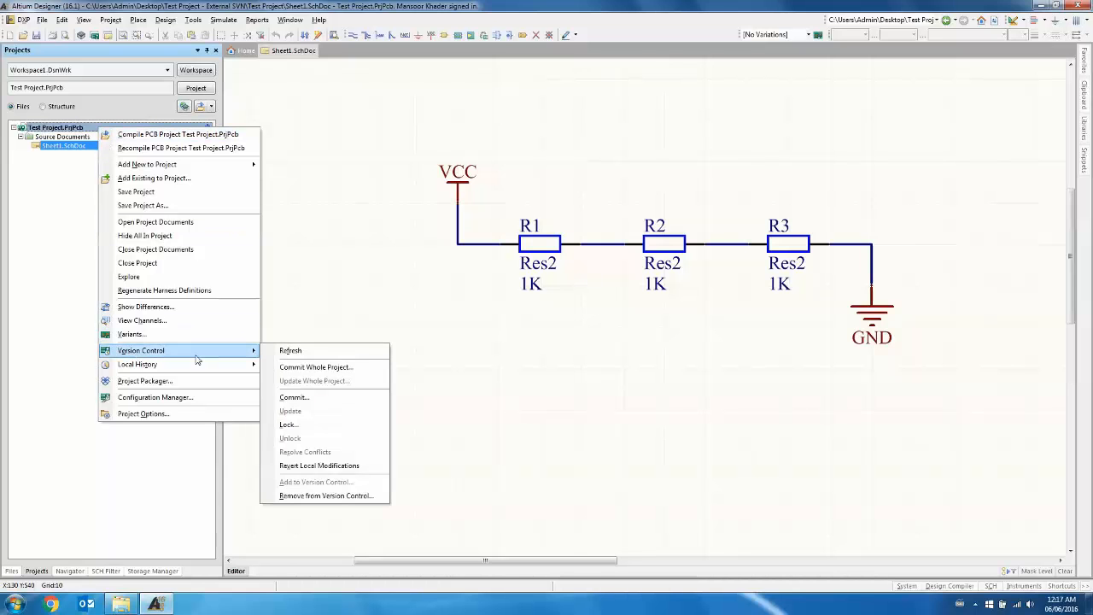
left_click(332, 369)
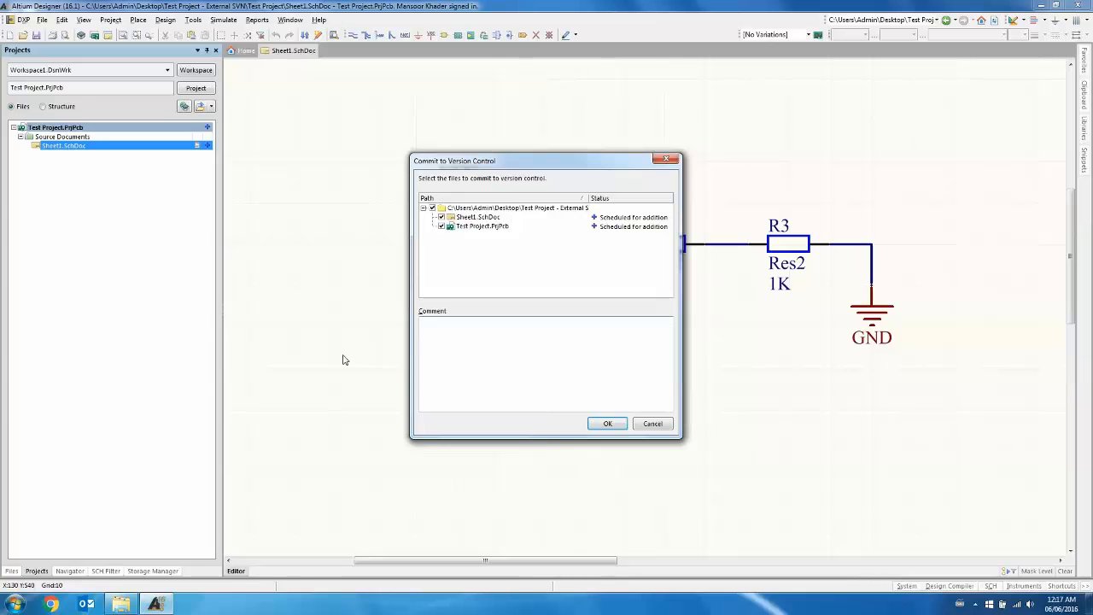
type("1")
type(" - Default")
left_click(608, 423)
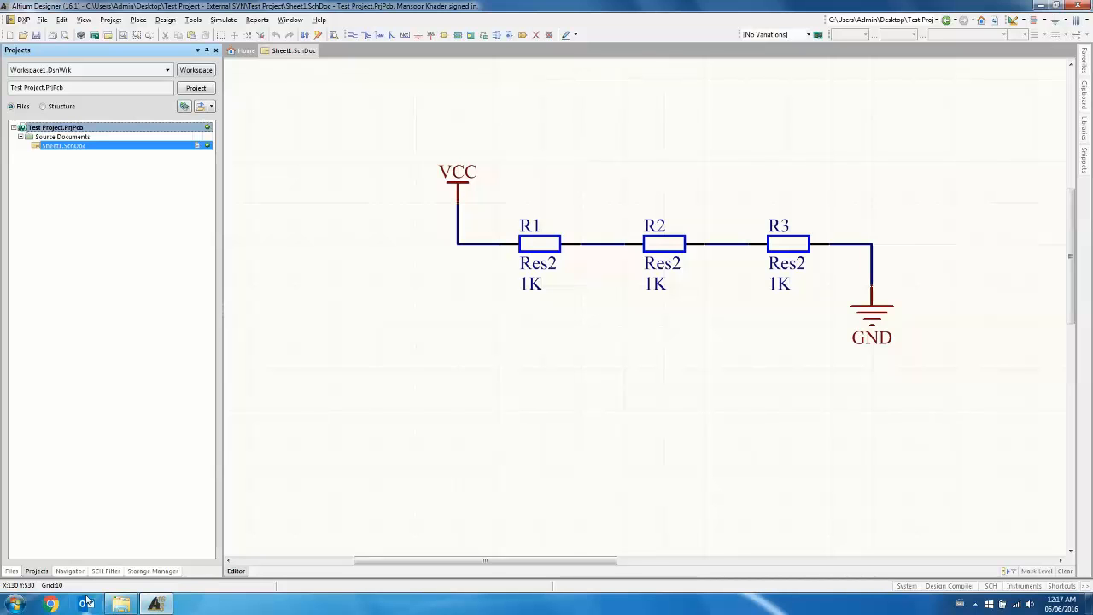
left_click(15, 604)
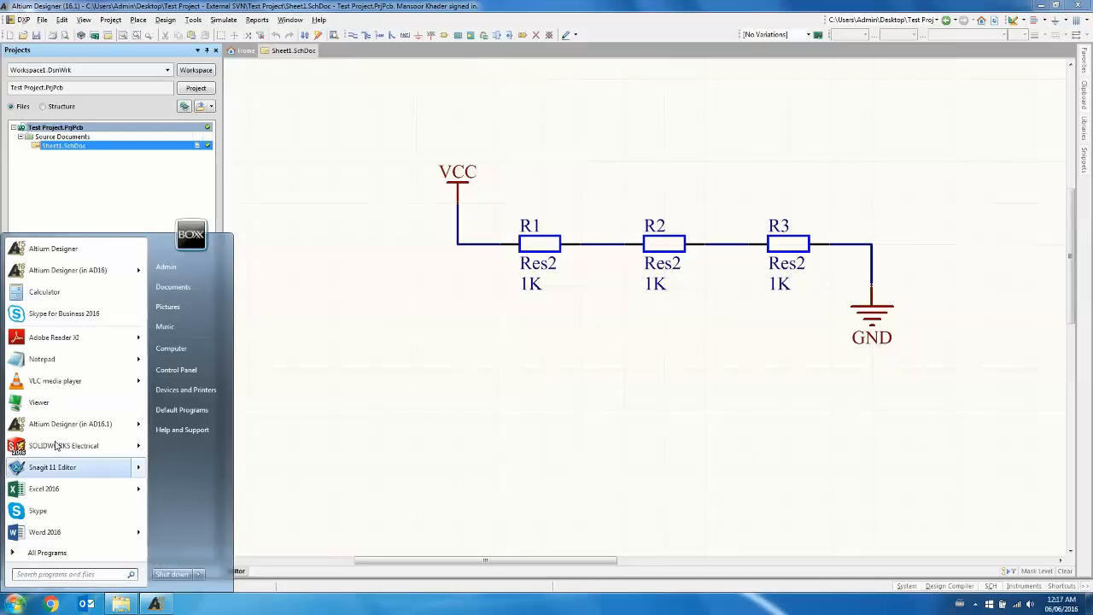
left_click(84, 555)
left_click(43, 460)
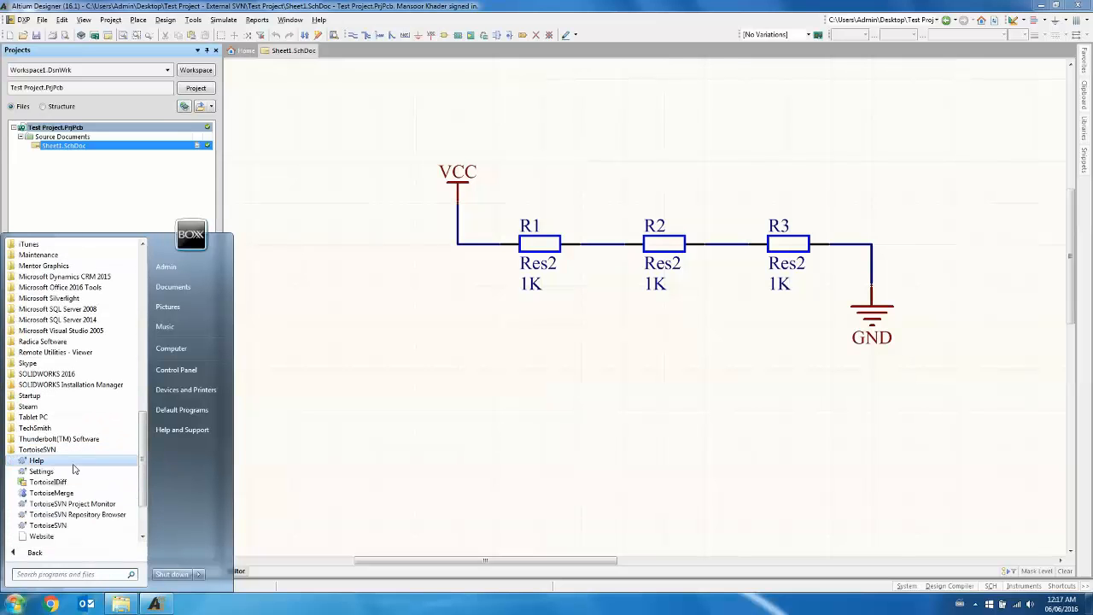
left_click(77, 514)
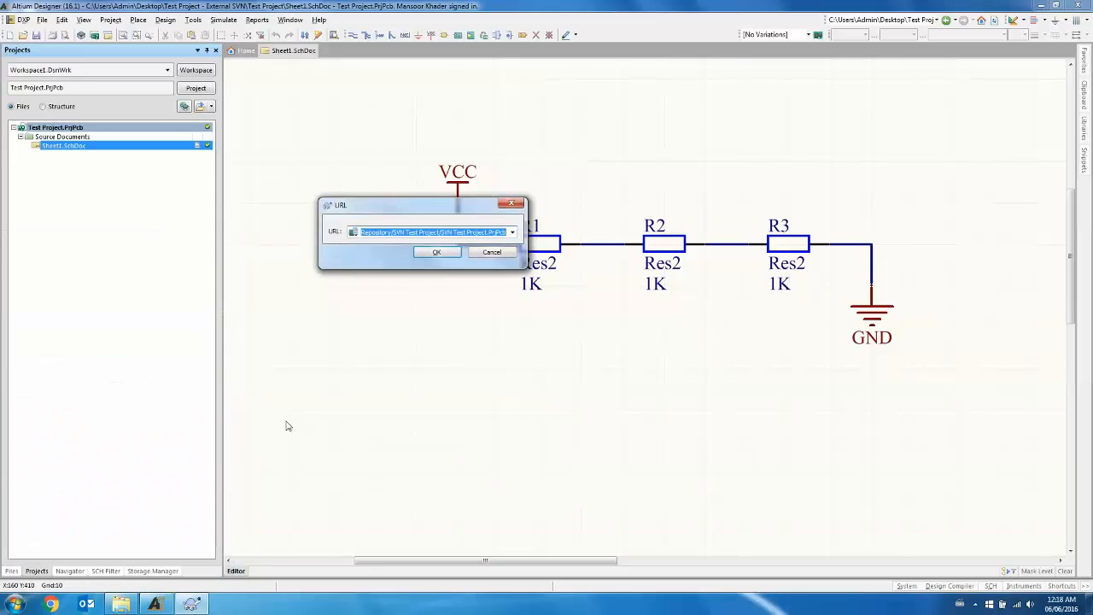
left_click(512, 232)
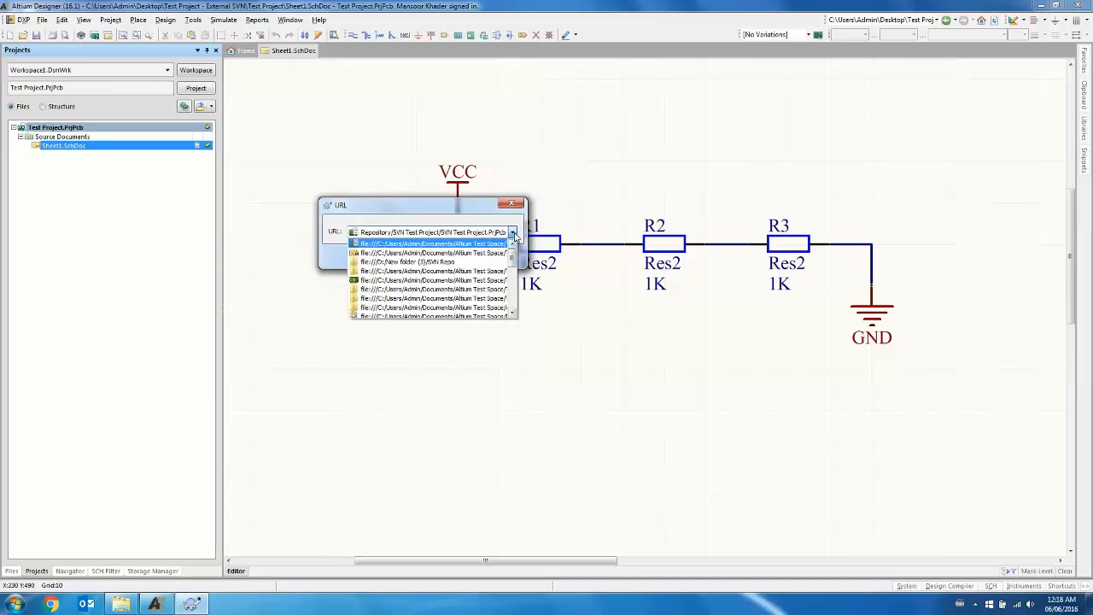
left_click(514, 234)
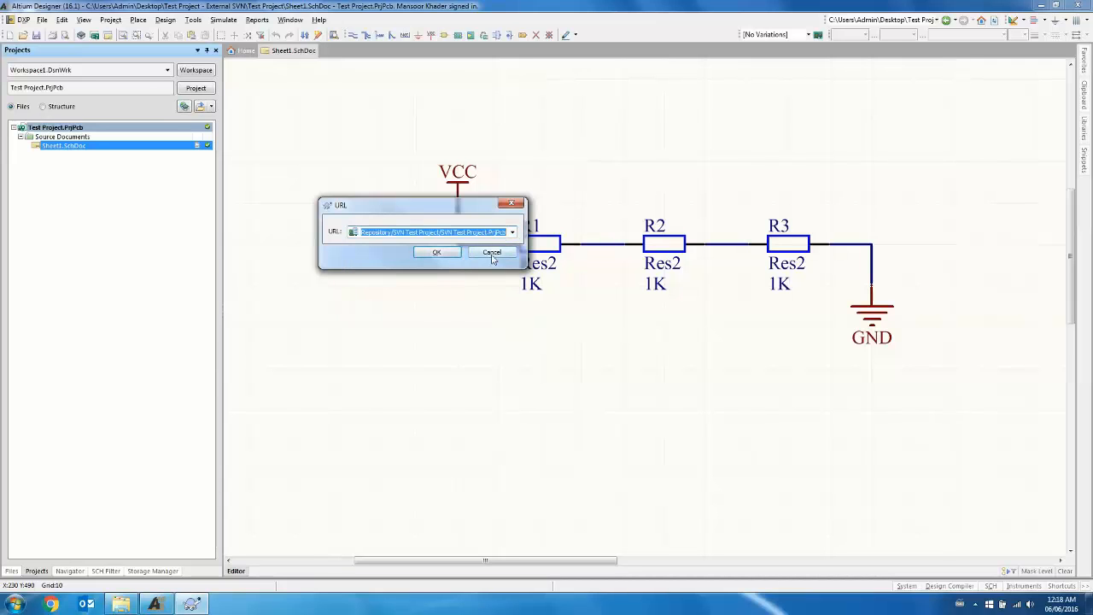
left_click(492, 253)
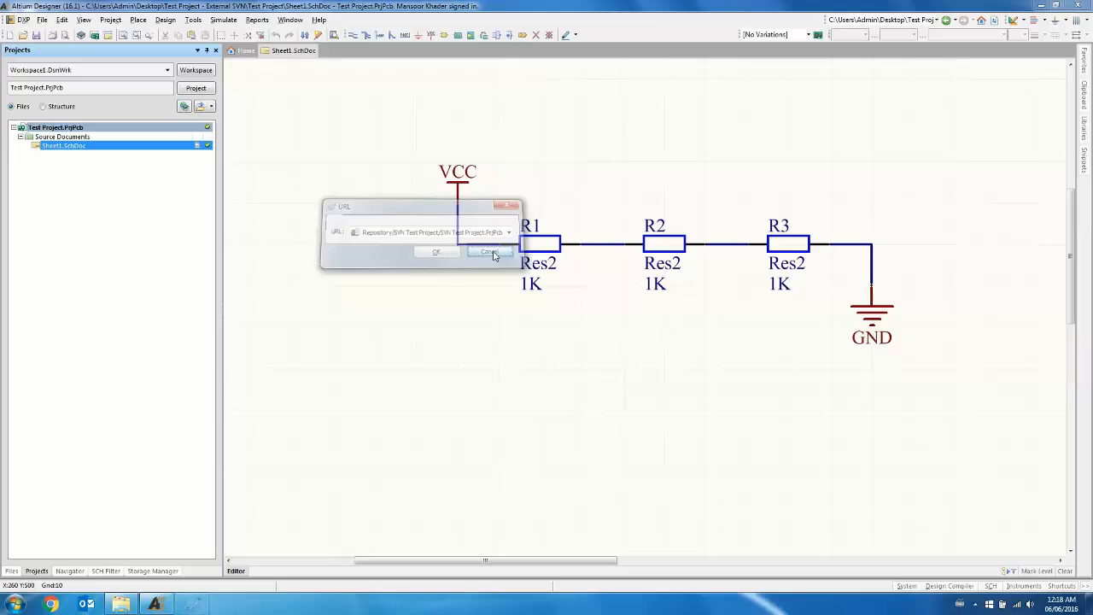
- Switch to File Explorer, examine the Test Project folder's repository contents in TortoiseSVN's Repository Browser, and minimize the browser
left_click(135, 606)
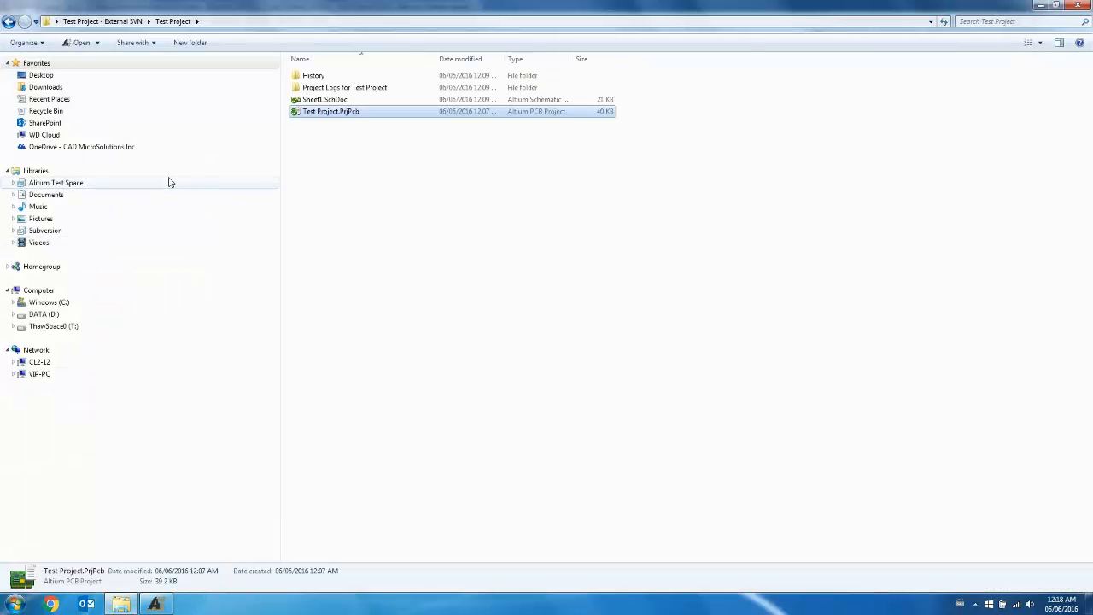
left_click(132, 23)
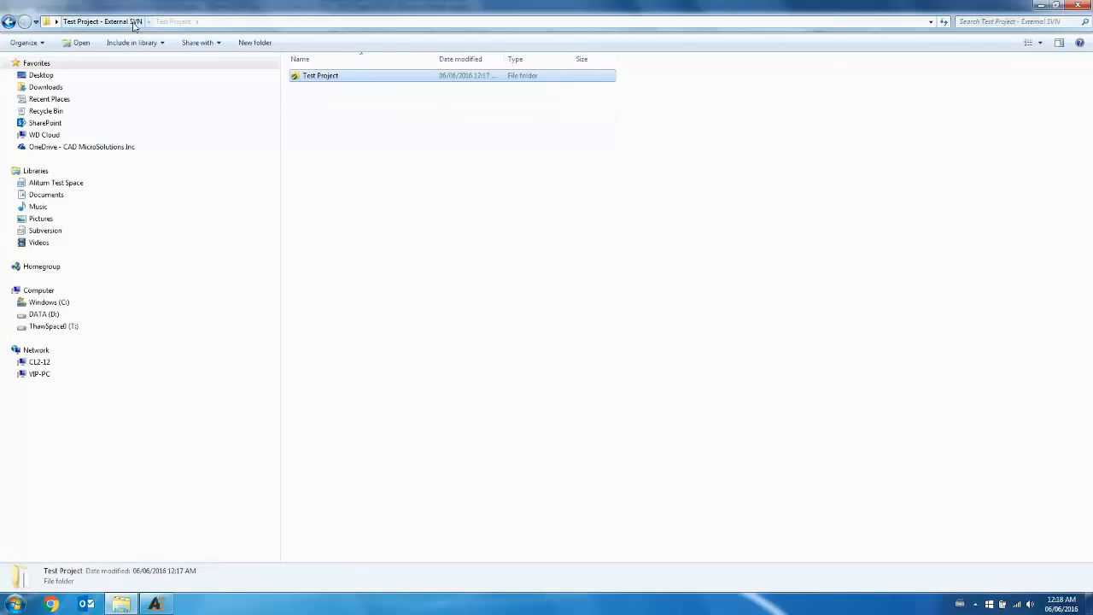
right_click(346, 80)
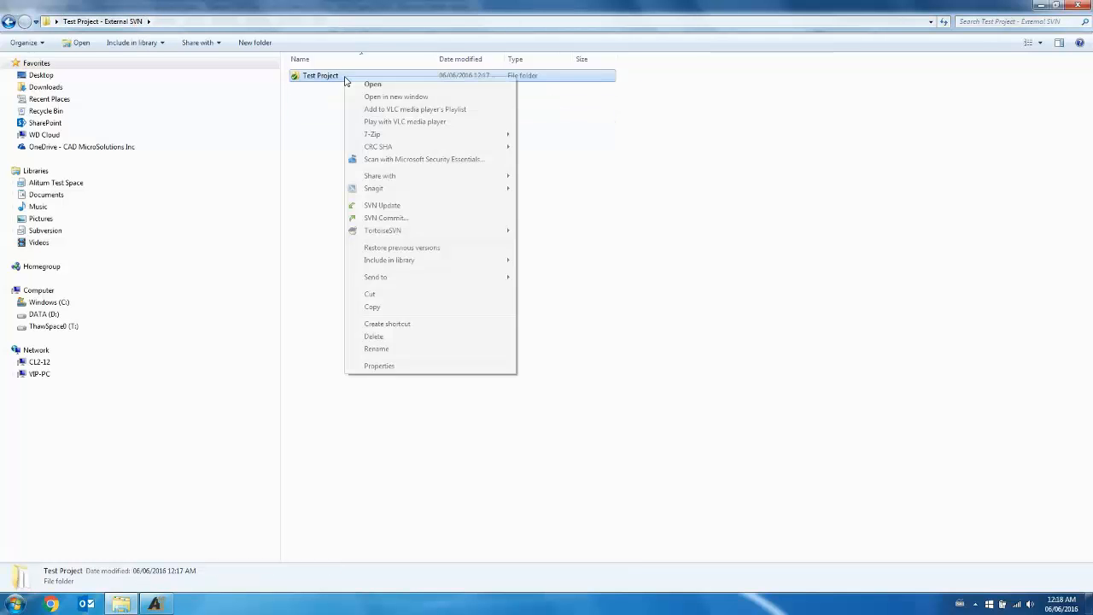
mouse_move(498, 233)
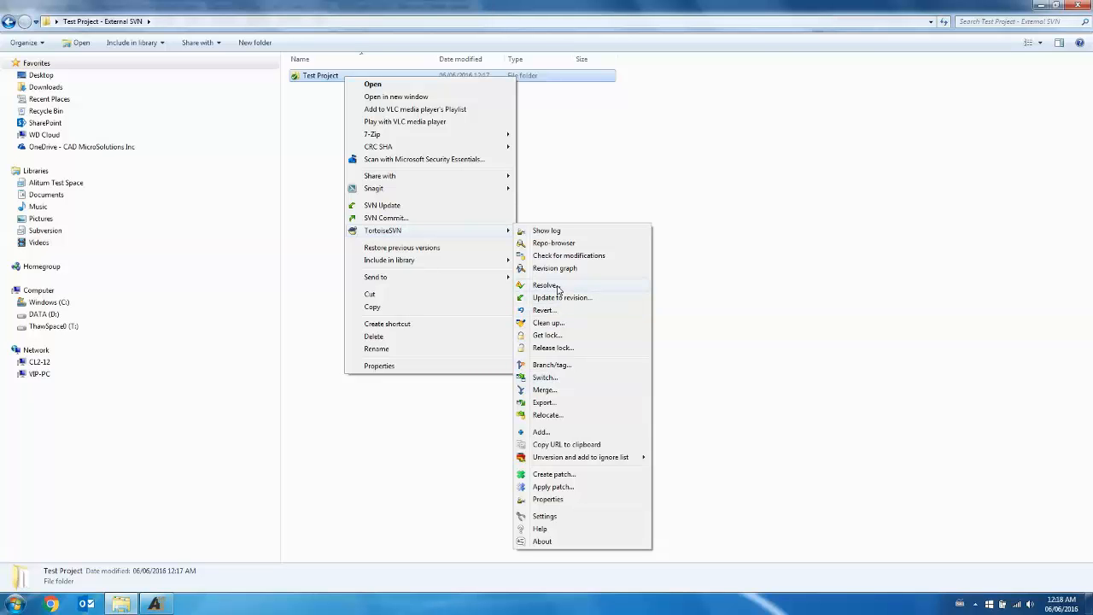
left_click(555, 244)
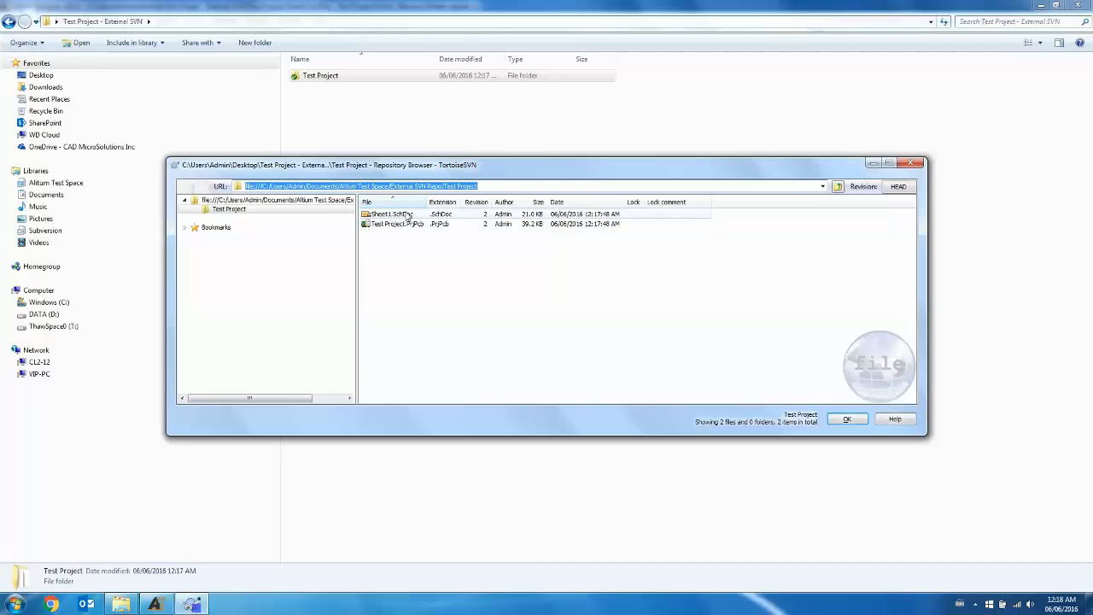
left_click_drag(494, 200, 453, 204)
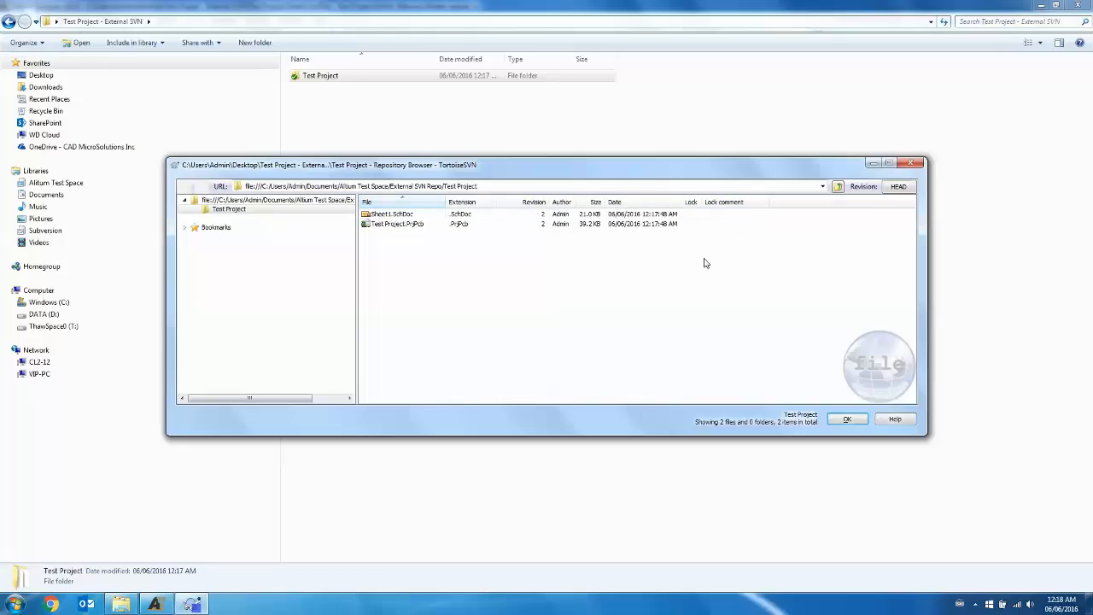
left_click(874, 164)
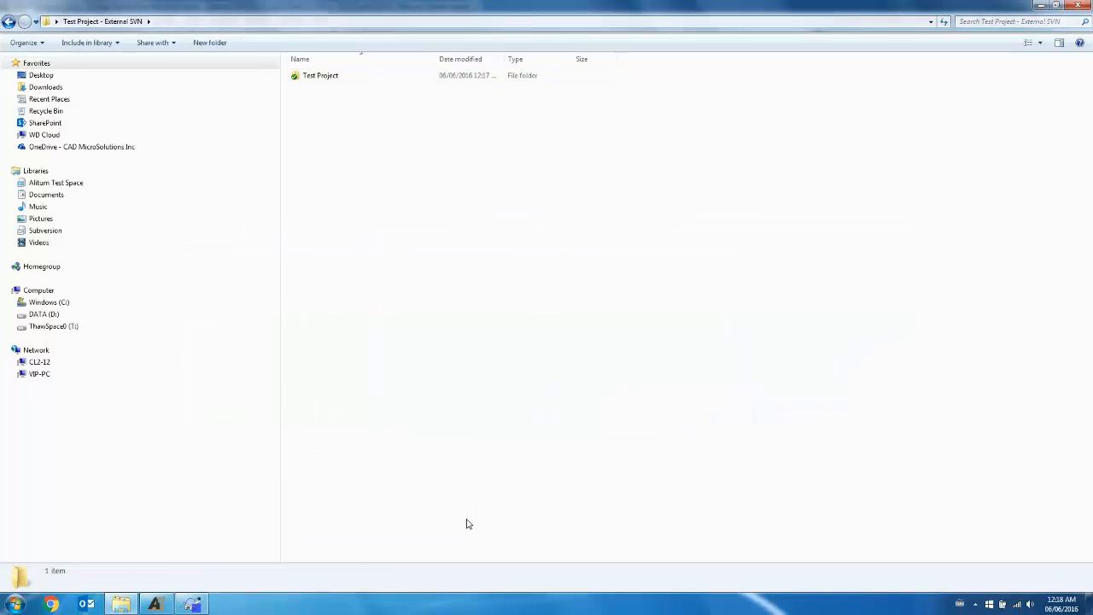
- Switch to Altium Designer, set resistor R2's value to 10K, and save Sheet1.SchDoc
left_click(156, 604)
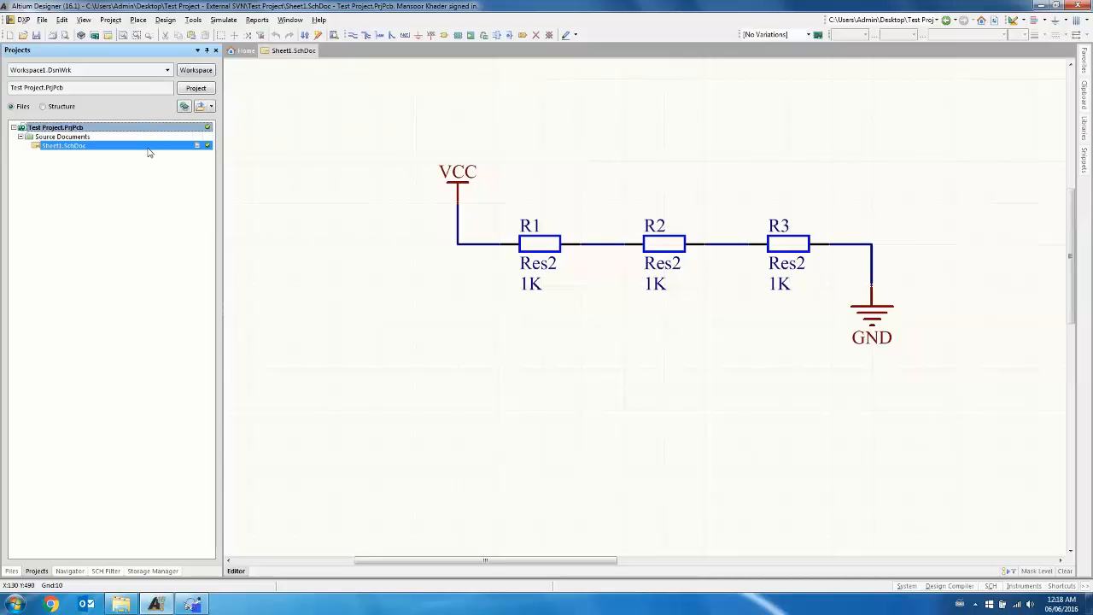
scroll(725, 297, "up", 2, "ctrl")
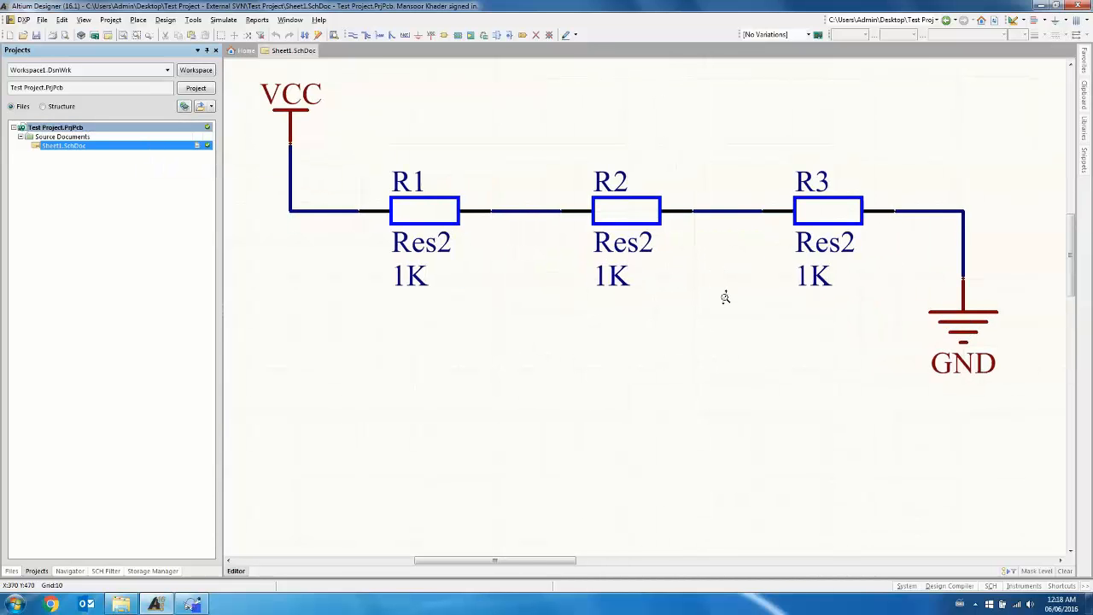
double_click(624, 211)
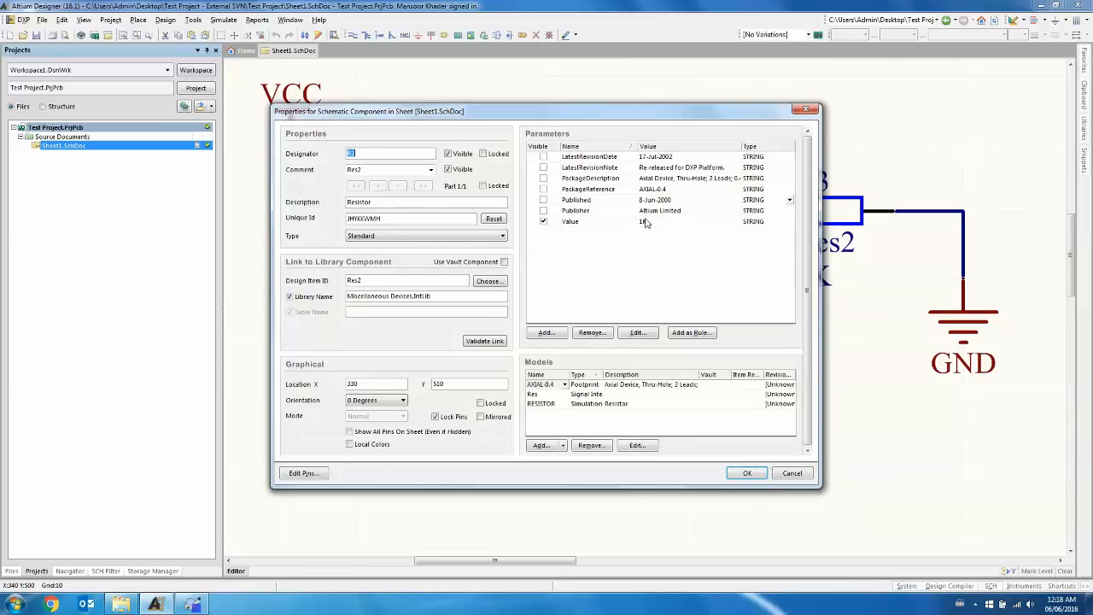
left_click(646, 222)
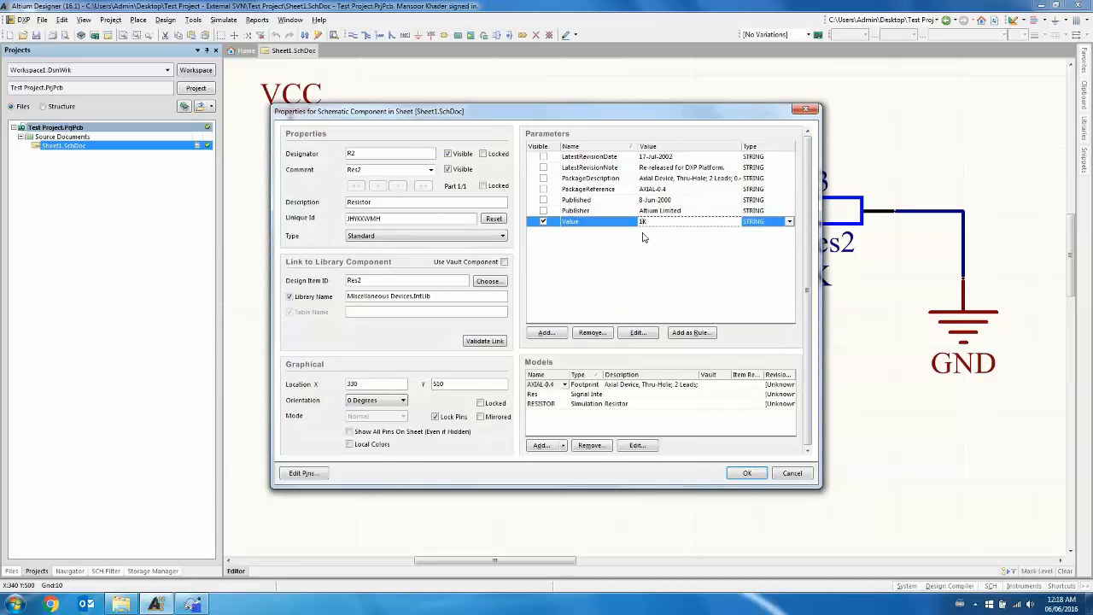
left_click(748, 474)
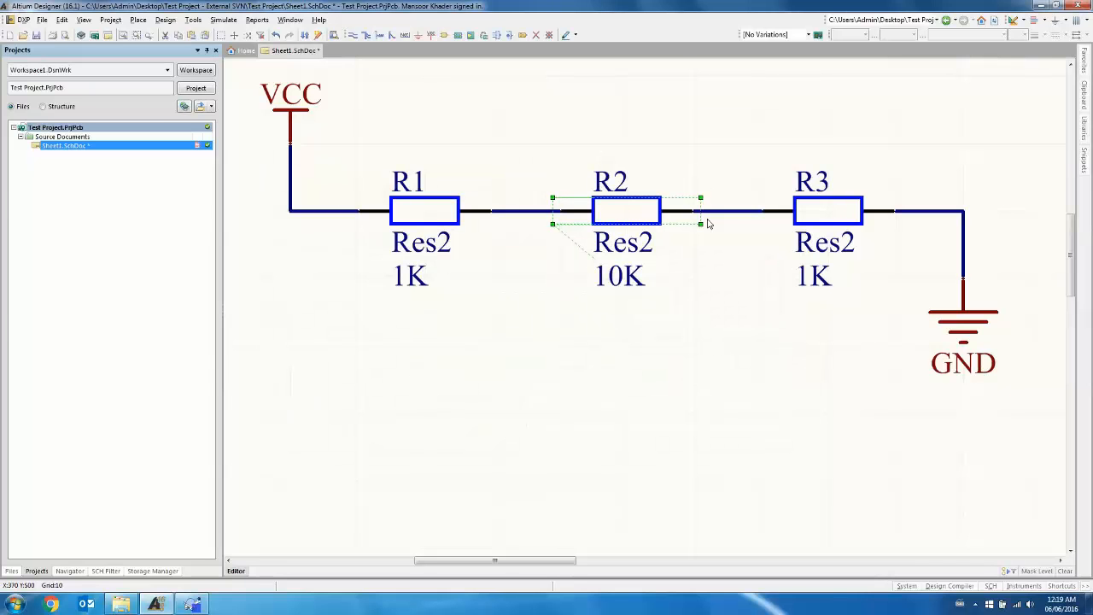
right_click(120, 147)
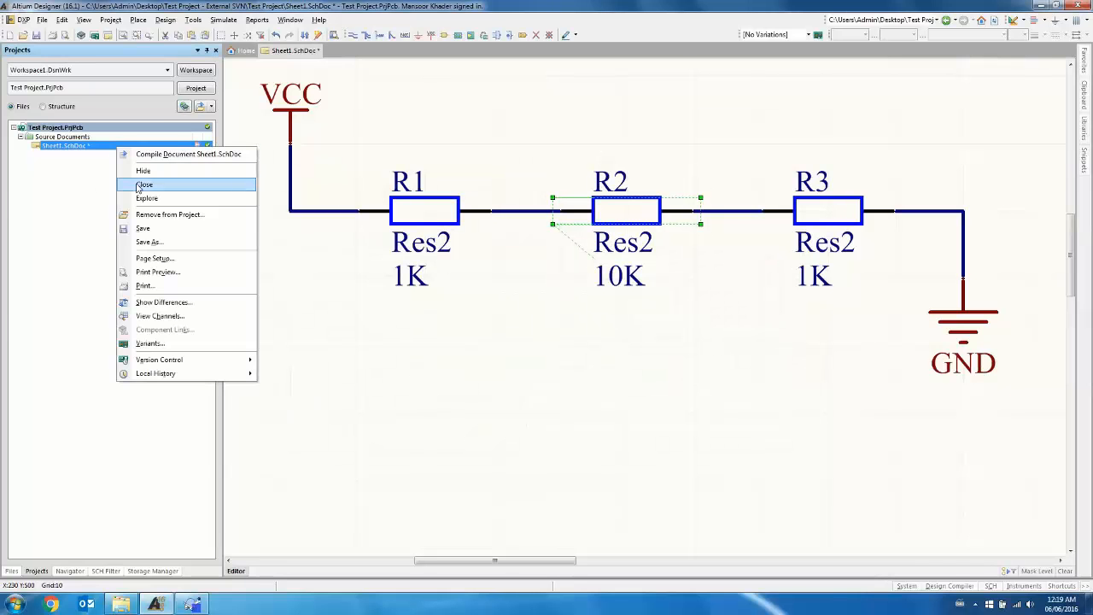
left_click(136, 227)
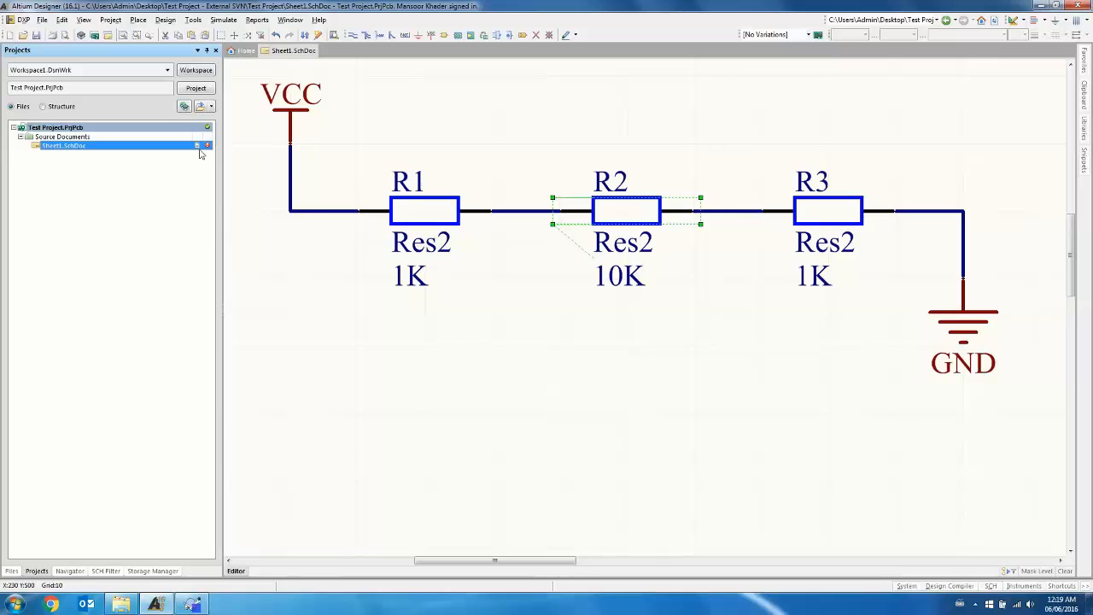
- Commit the whole project to version control with the comment "2nd Commit - R2 Value change"
right_click(151, 129)
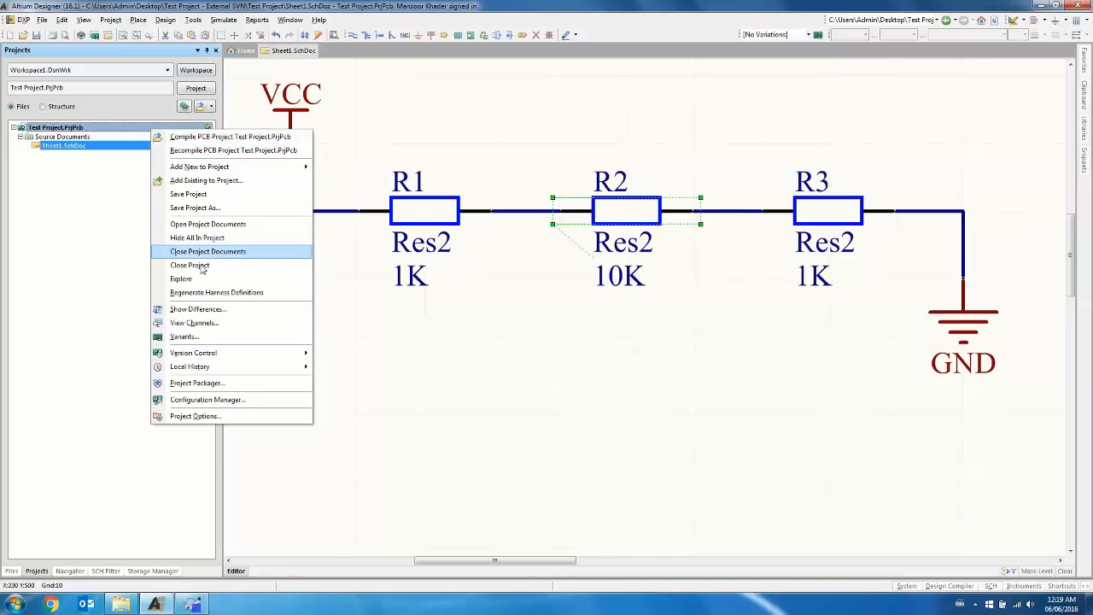
mouse_move(215, 354)
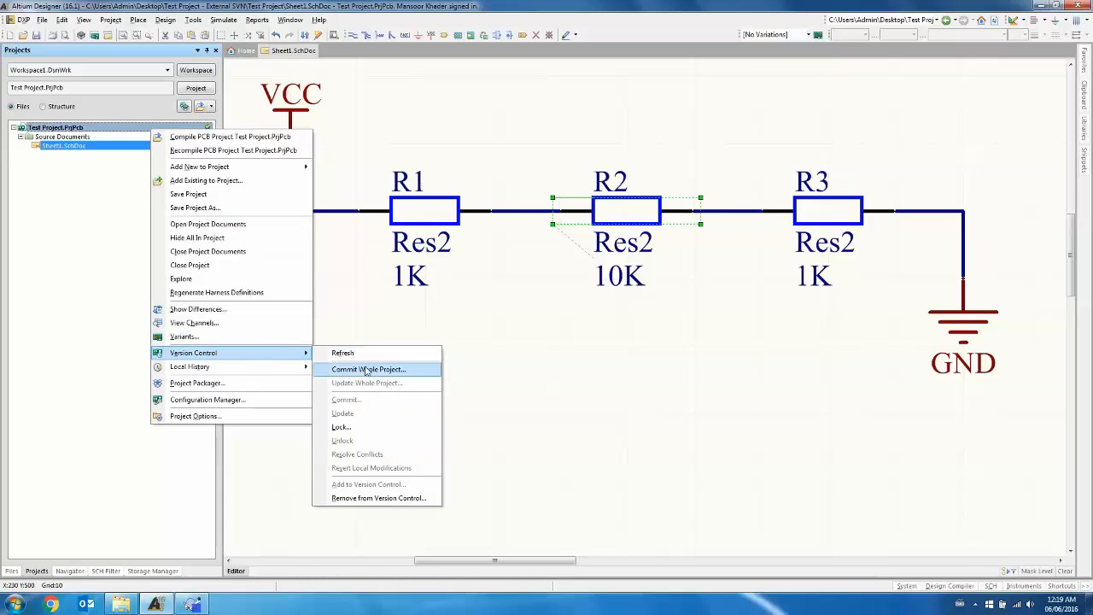
left_click(366, 370)
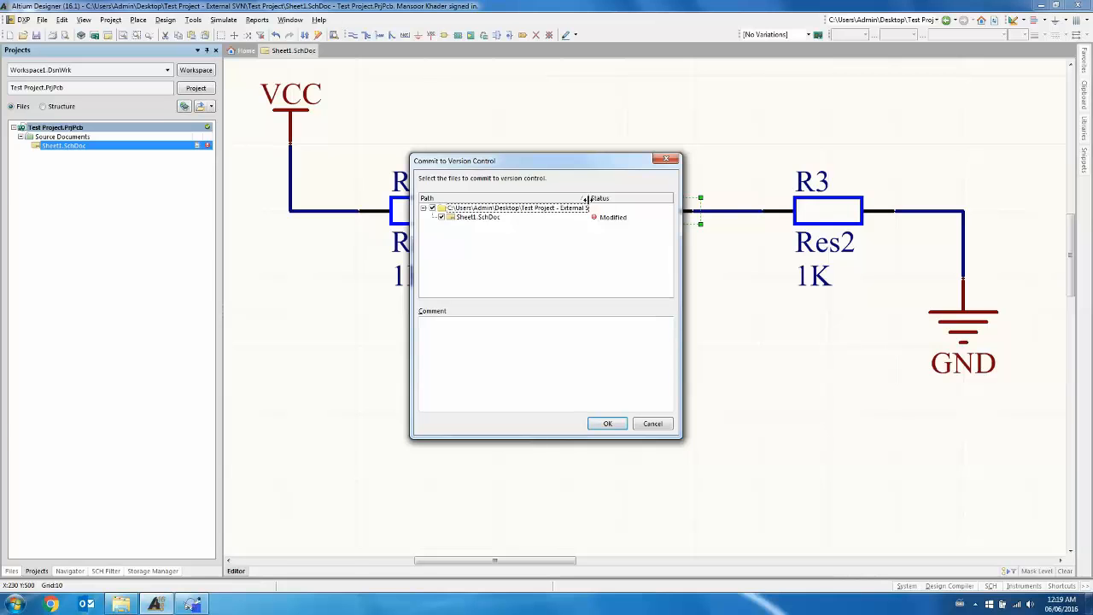
left_click_drag(587, 198, 636, 199)
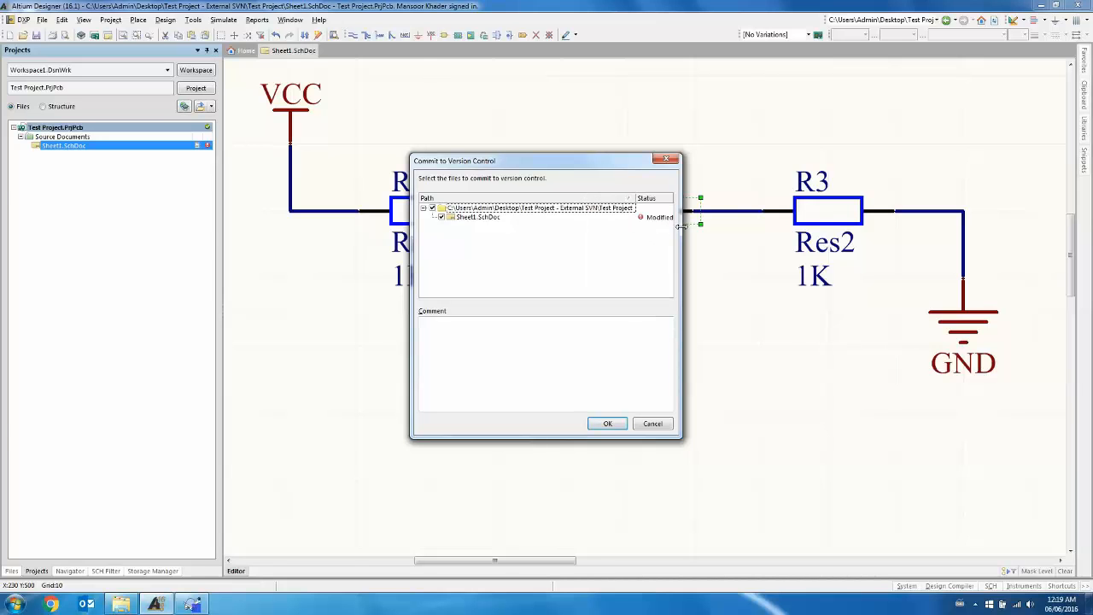
left_click_drag(682, 227, 757, 227)
left_click(437, 326)
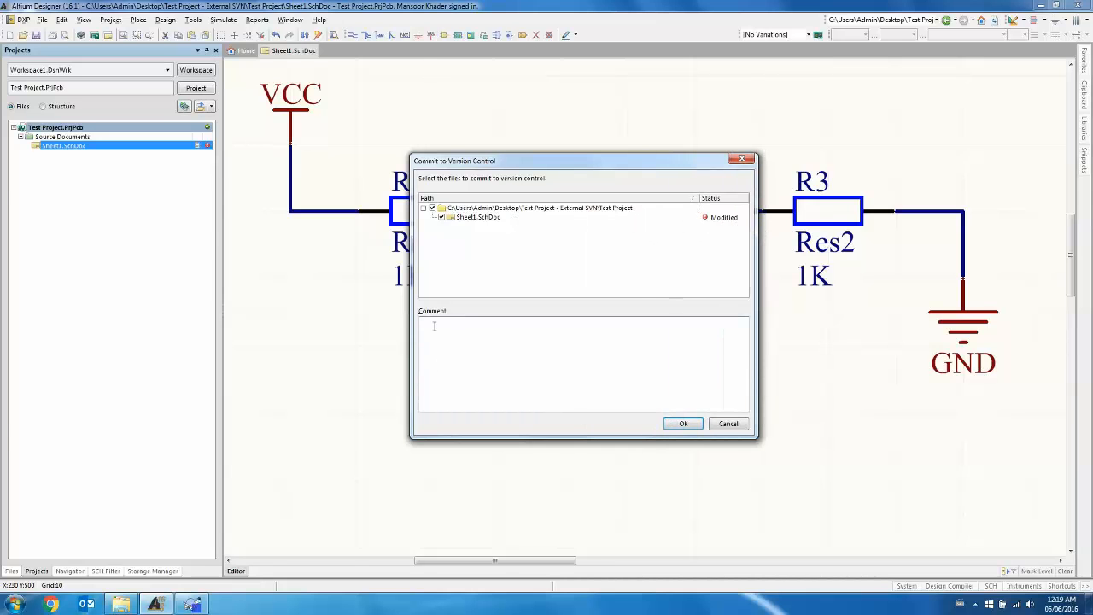
type("2nd Commit - R2 Value C")
left_click(682, 424)
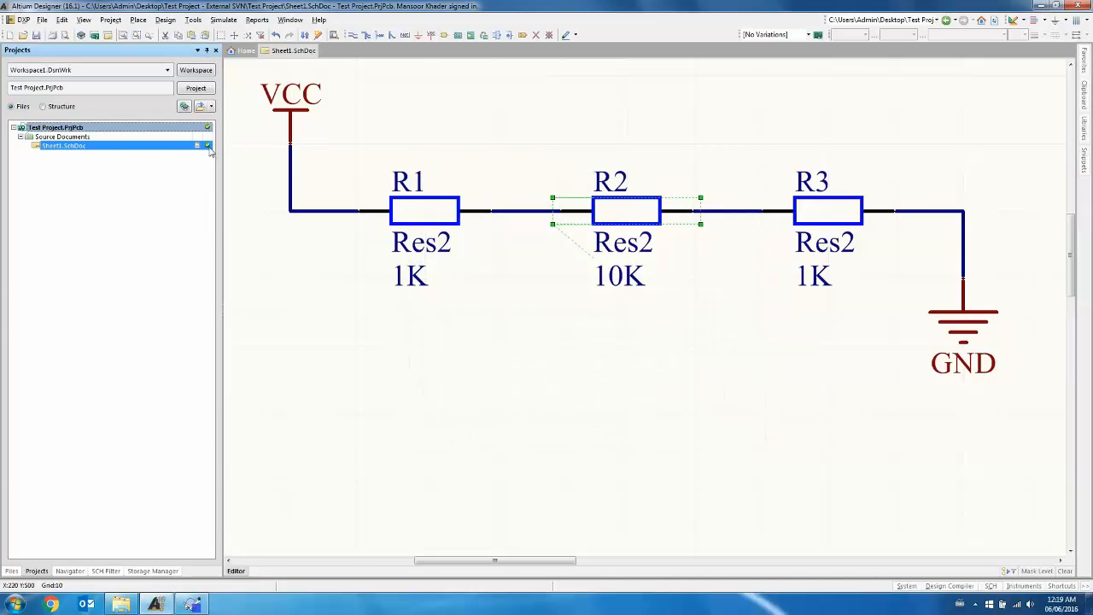
- Switch to TortoiseSVN's Repository Browser, check the revisions of the committed Test Project files, and minimize it
left_click(191, 604)
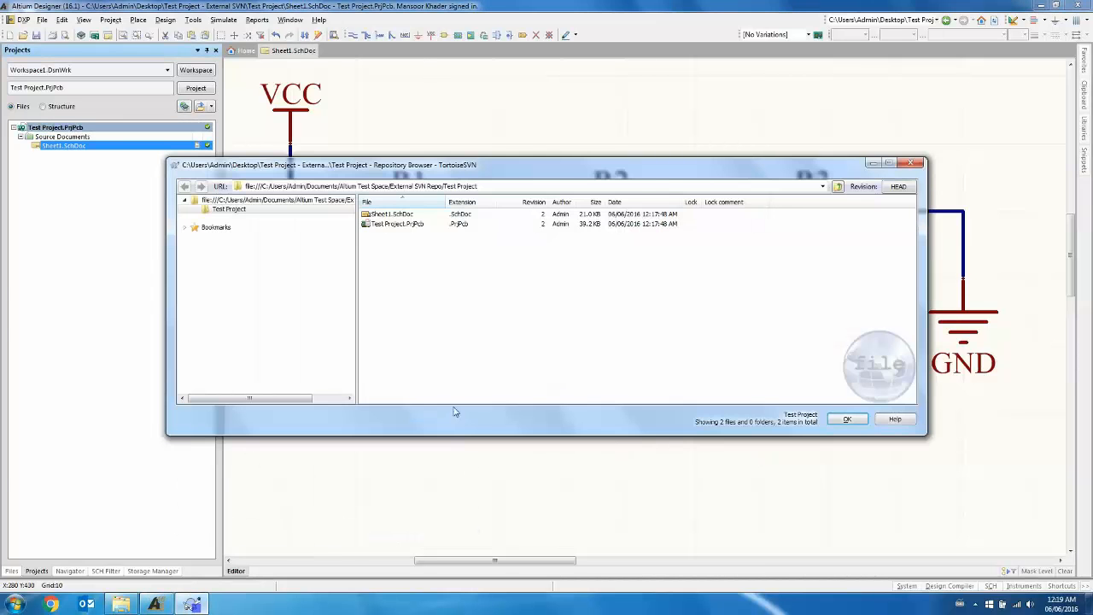
right_click(475, 277)
left_click(508, 333)
left_click(873, 163)
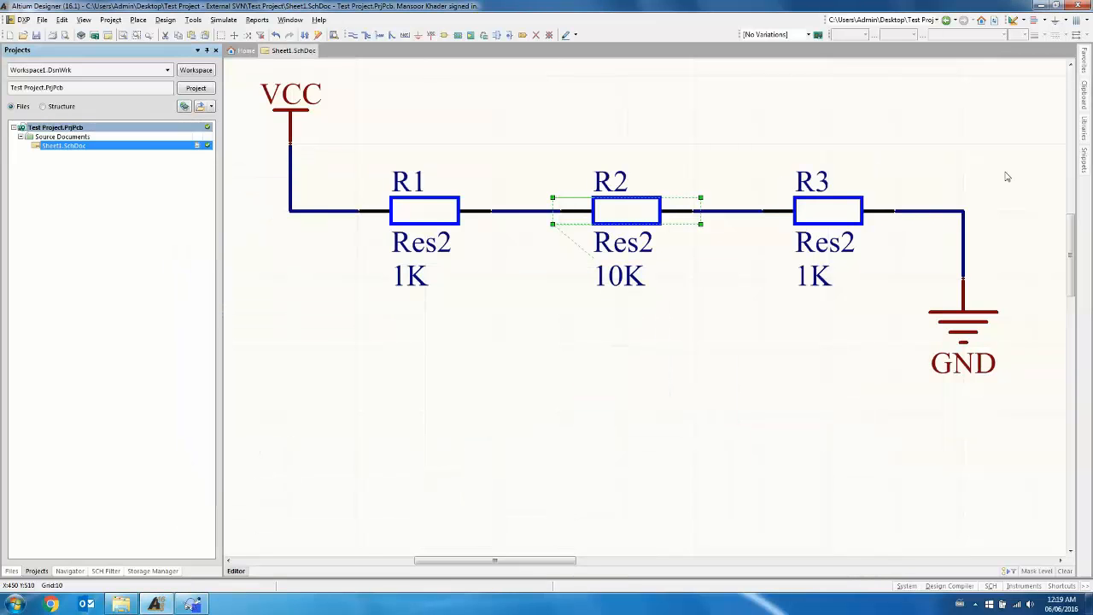
- Show the Storage Manager in Altium Designer, widen it, and examine the Revision 2 and Revision 3 commits in Sheet1.SchDoc's timeline
left_click(154, 571)
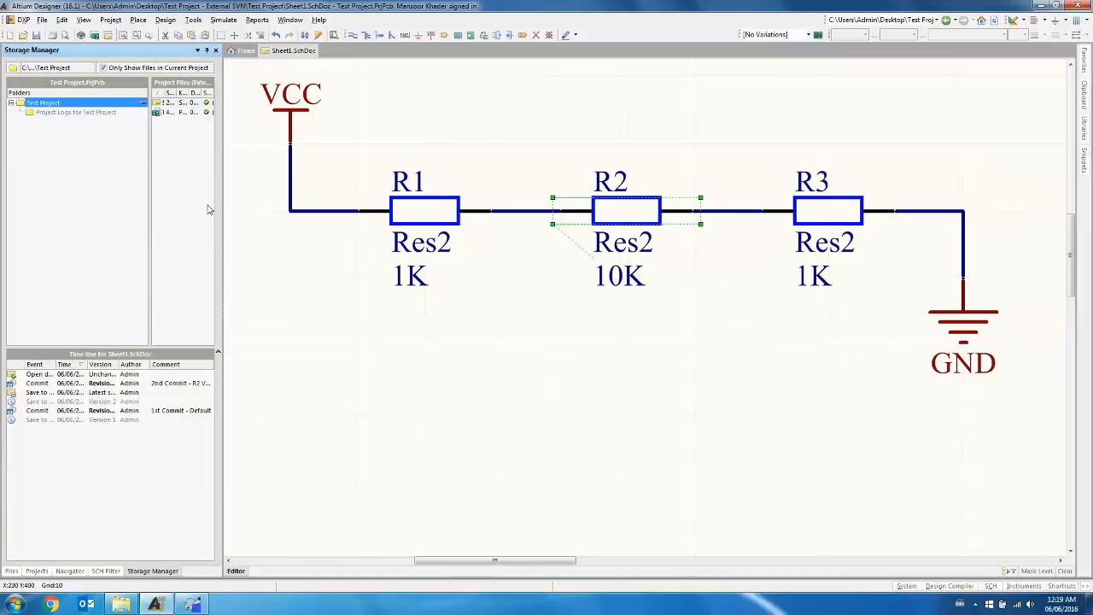
left_click_drag(222, 197, 333, 200)
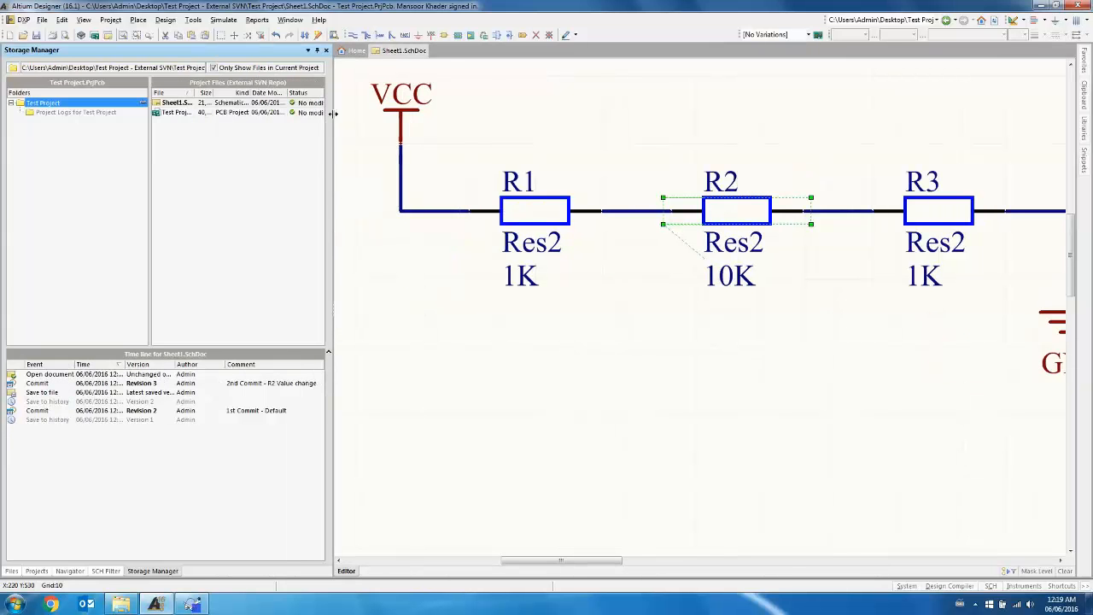
left_click_drag(333, 114, 458, 99)
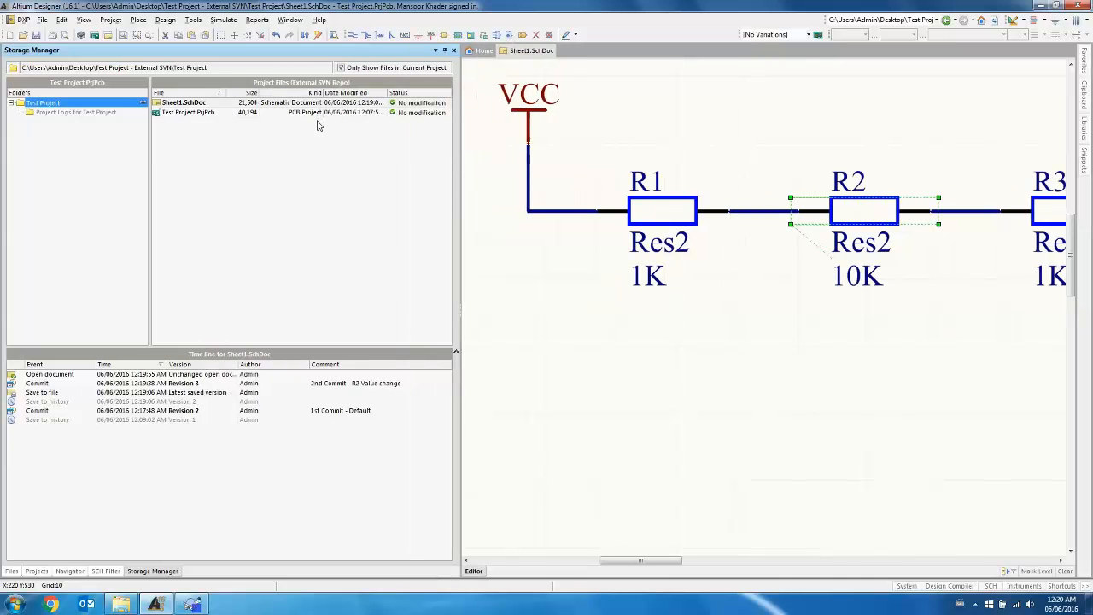
left_click(189, 383)
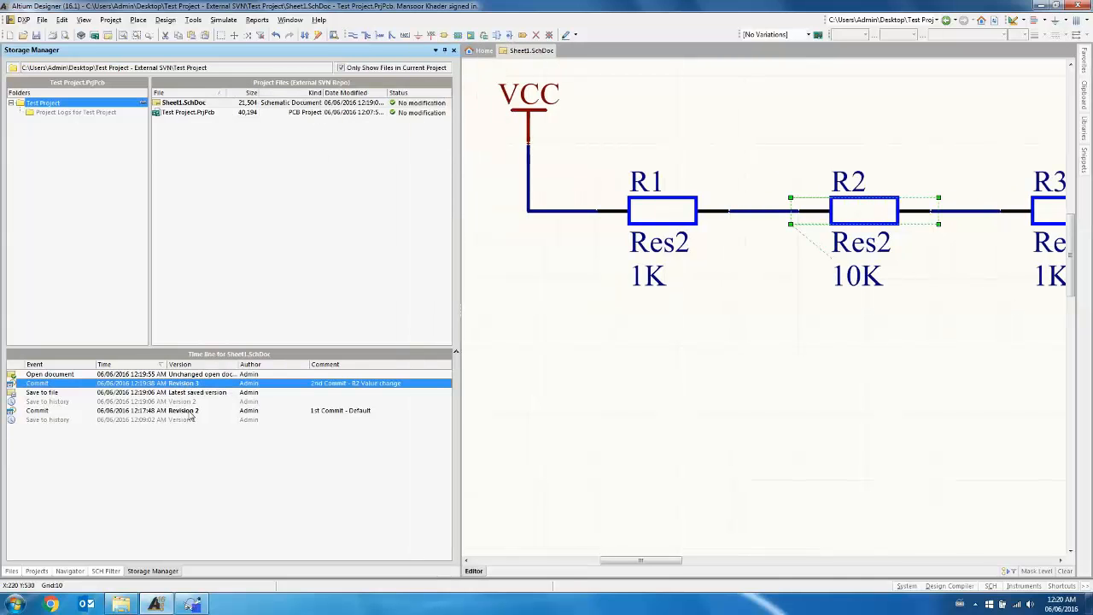
left_click(189, 411)
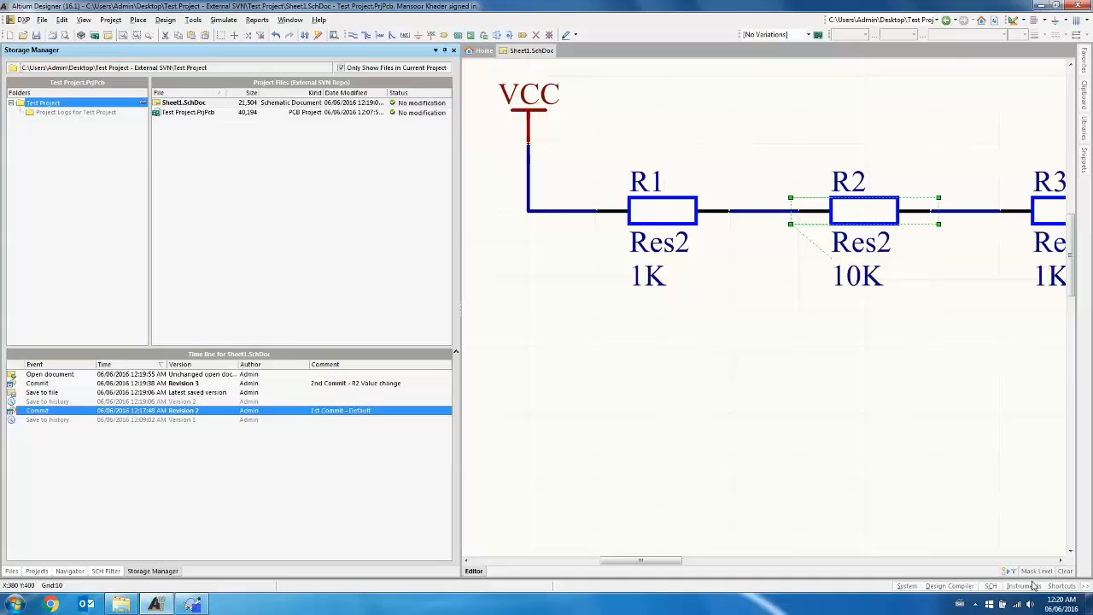
left_click(907, 586)
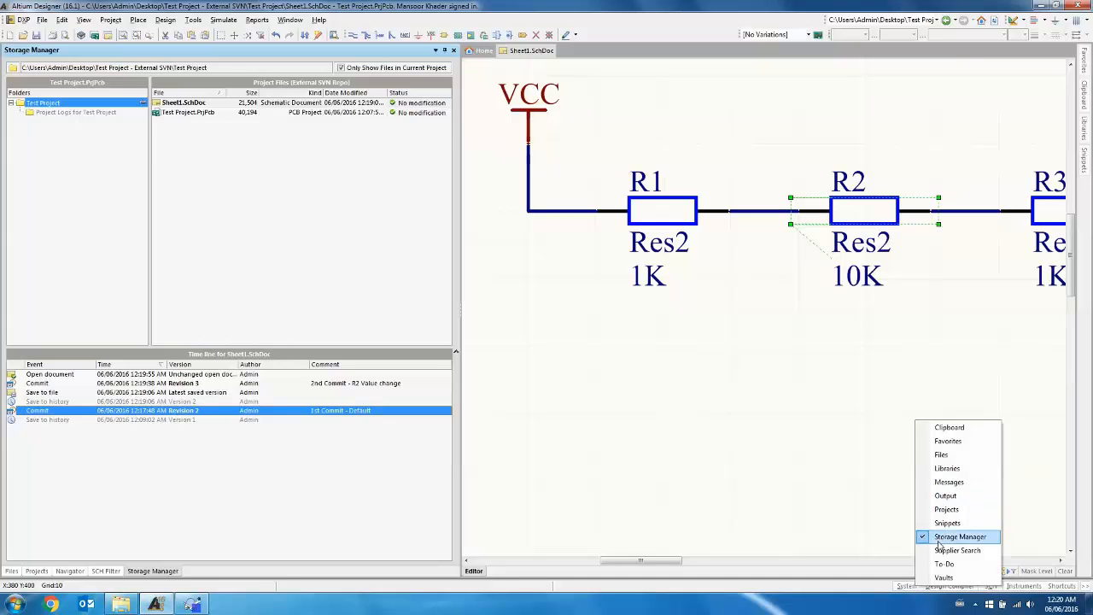
left_click(254, 384)
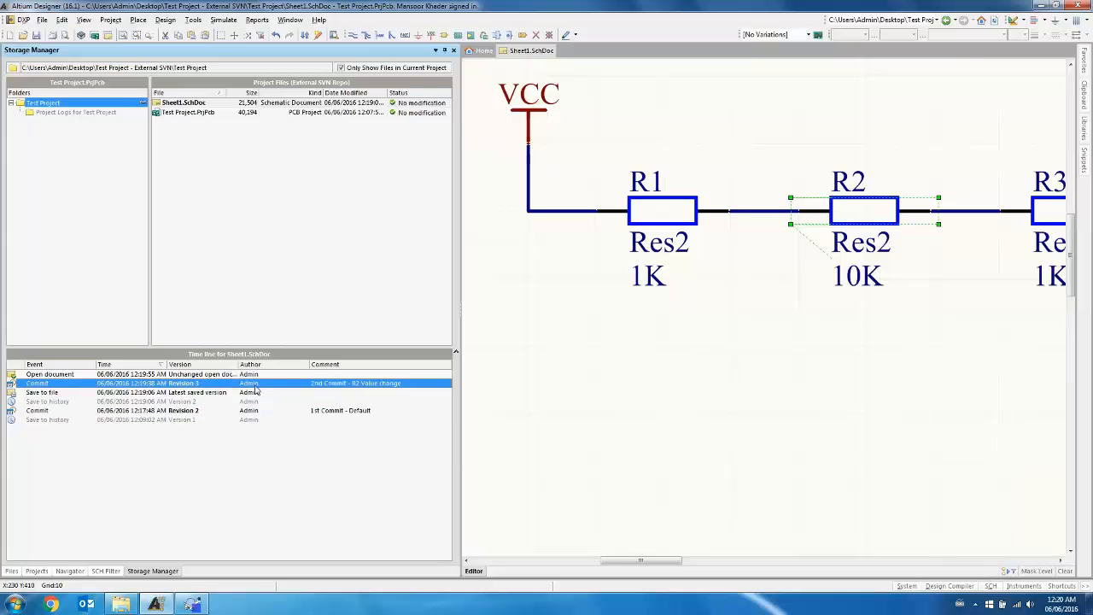
- Open Revision 2 of Sheet1.SchDoc from the timeline, inspect its resistor values, and close that revision
left_click(316, 411)
right_click(316, 415)
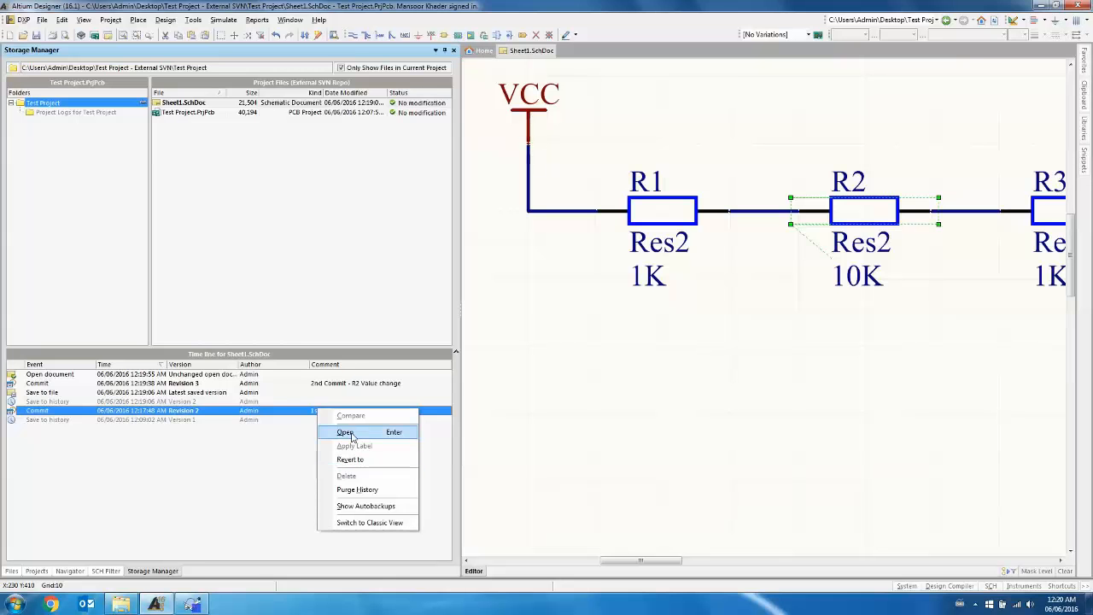
left_click(350, 437)
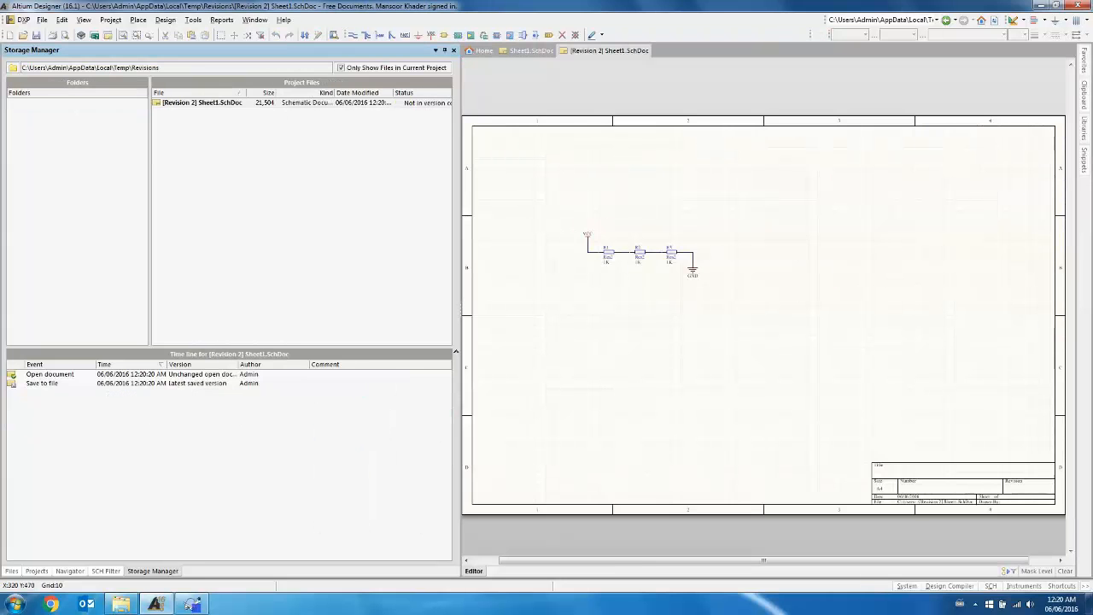
scroll(626, 267, "up", 2, "ctrl")
scroll(626, 267, "up", 1, "ctrl")
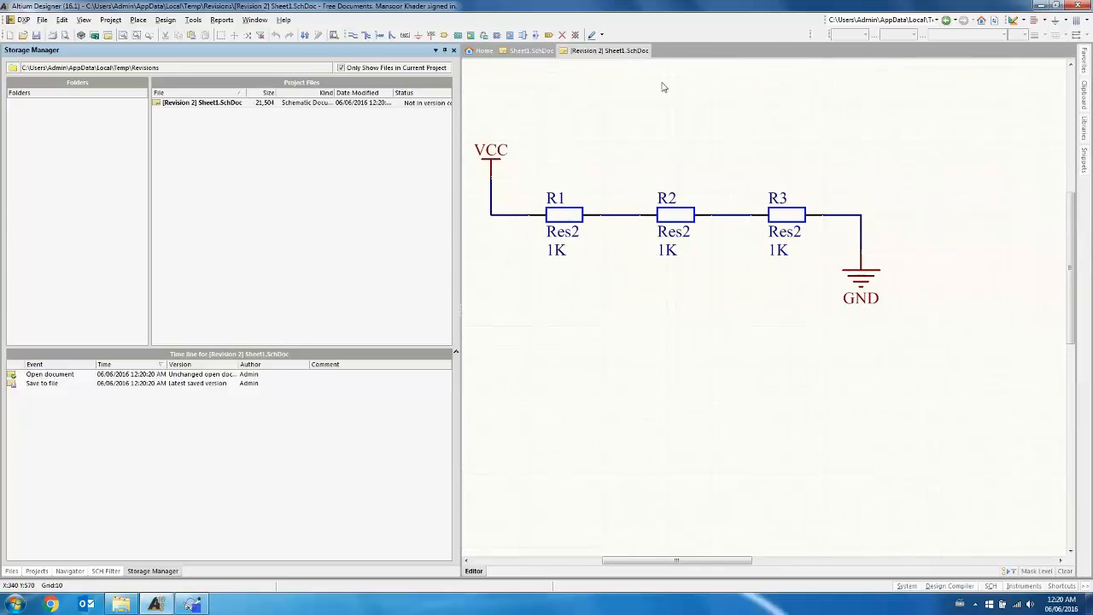
right_click(635, 52)
left_click(653, 61)
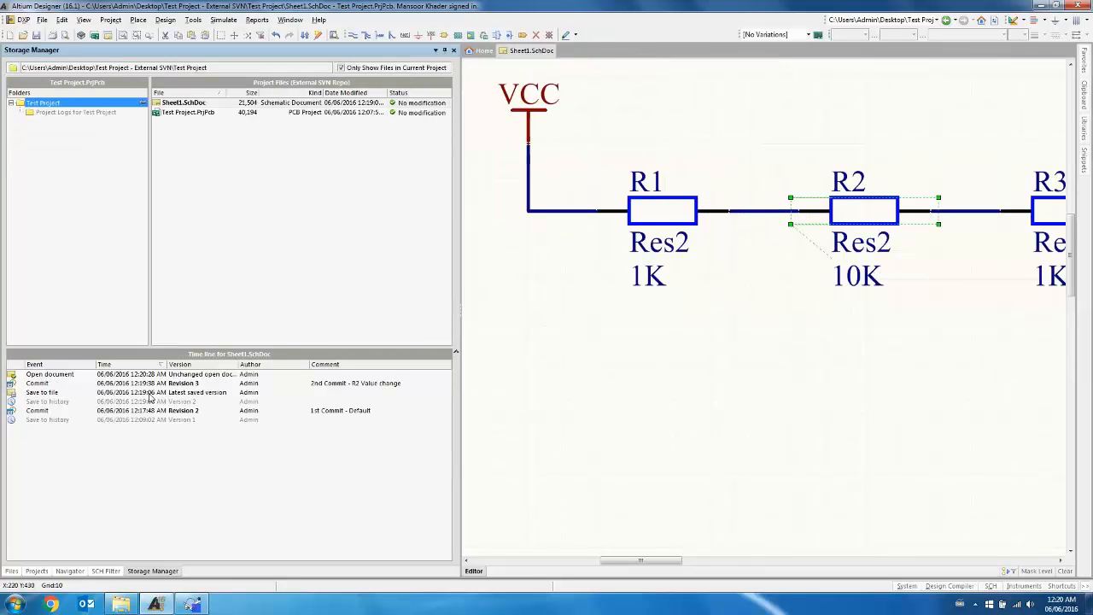
- Revert Sheet1.SchDoc to Revision 2, the "1st Commit - Default" version, and inspect the resistor circuit
right_click(177, 411)
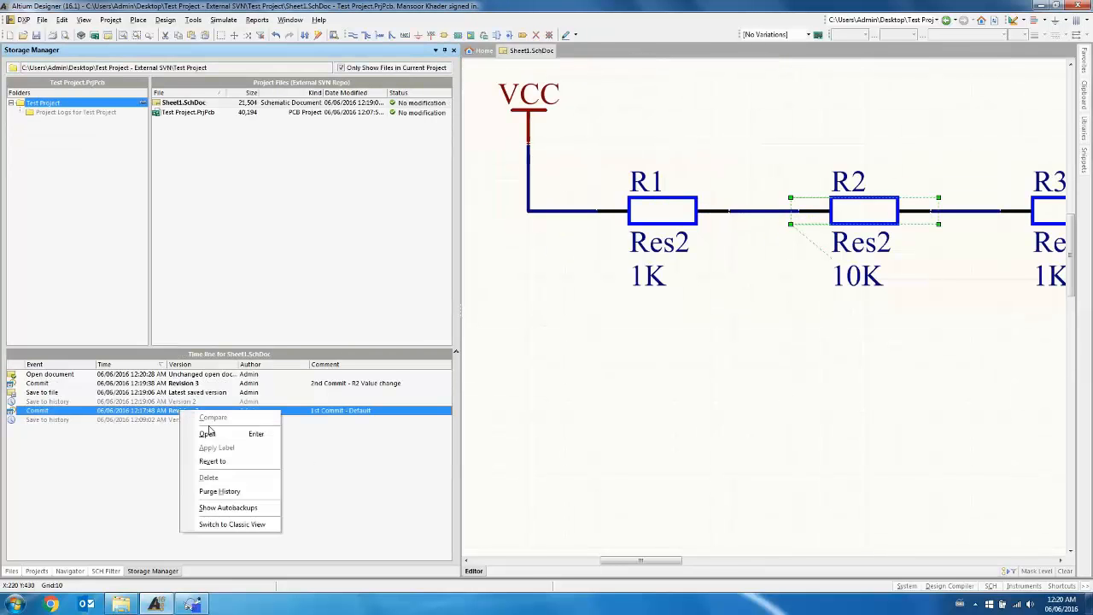
left_click(221, 459)
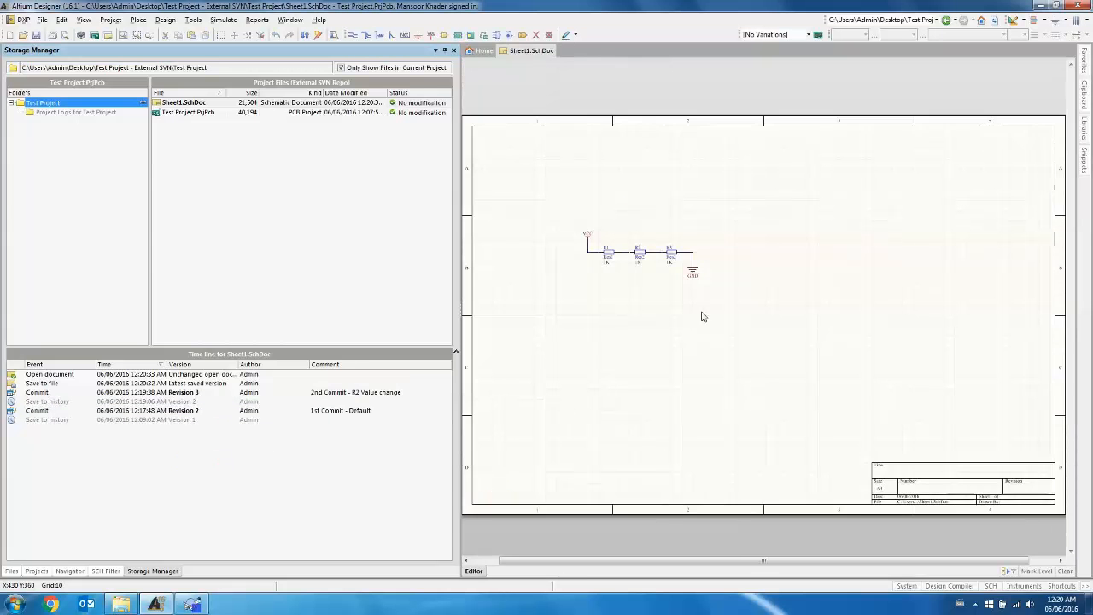
scroll(605, 281, "up", 2, "ctrl")
scroll(605, 282, "up", 4, "ctrl")
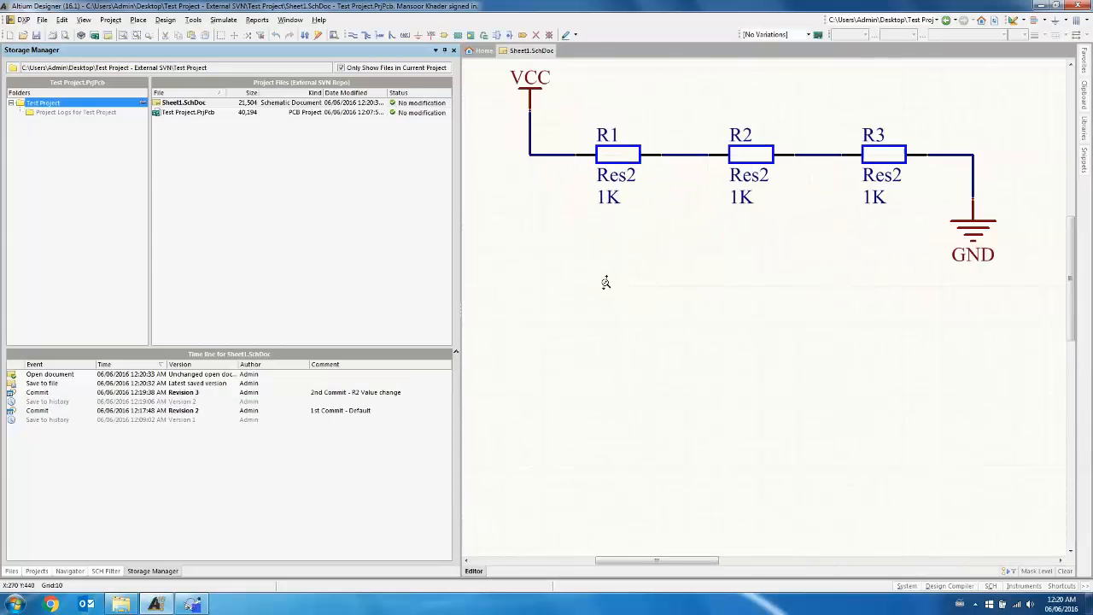
right_click_drag(698, 283, 693, 344)
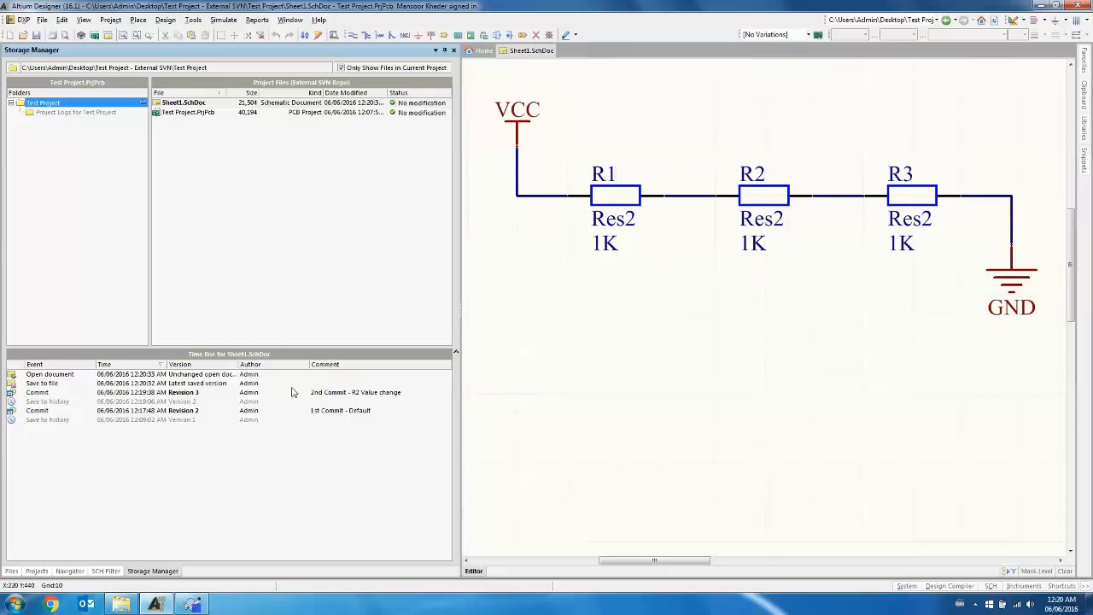
- Revert Sheet1.SchDoc to Revision 3, the "2nd Commit - R2 Value change" version, and inspect the resistor circuit
right_click(261, 393)
left_click(299, 448)
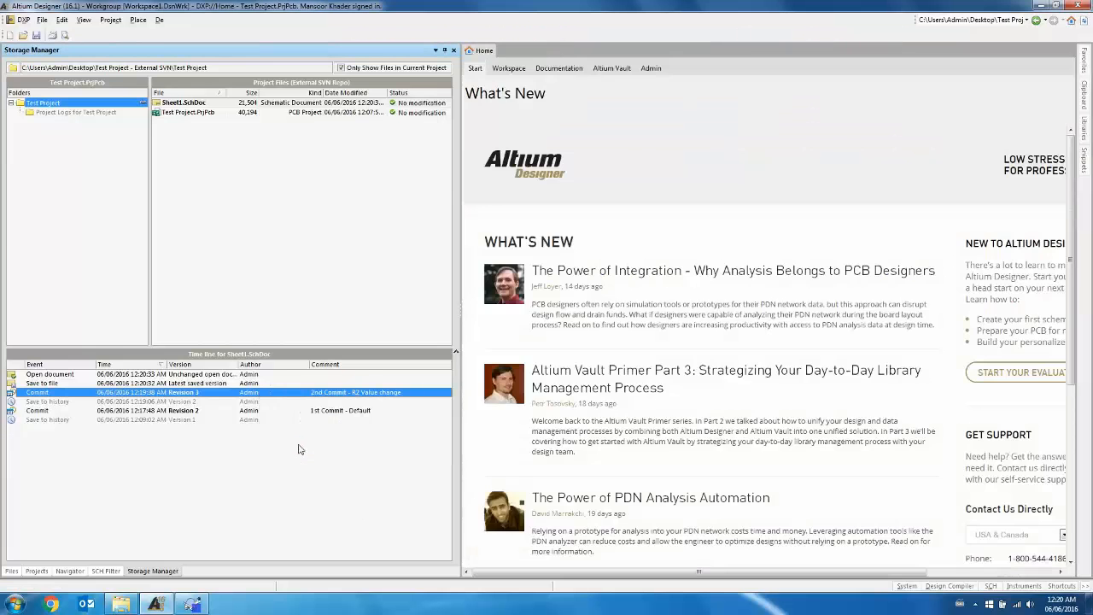
scroll(644, 265, "up", 2, "ctrl")
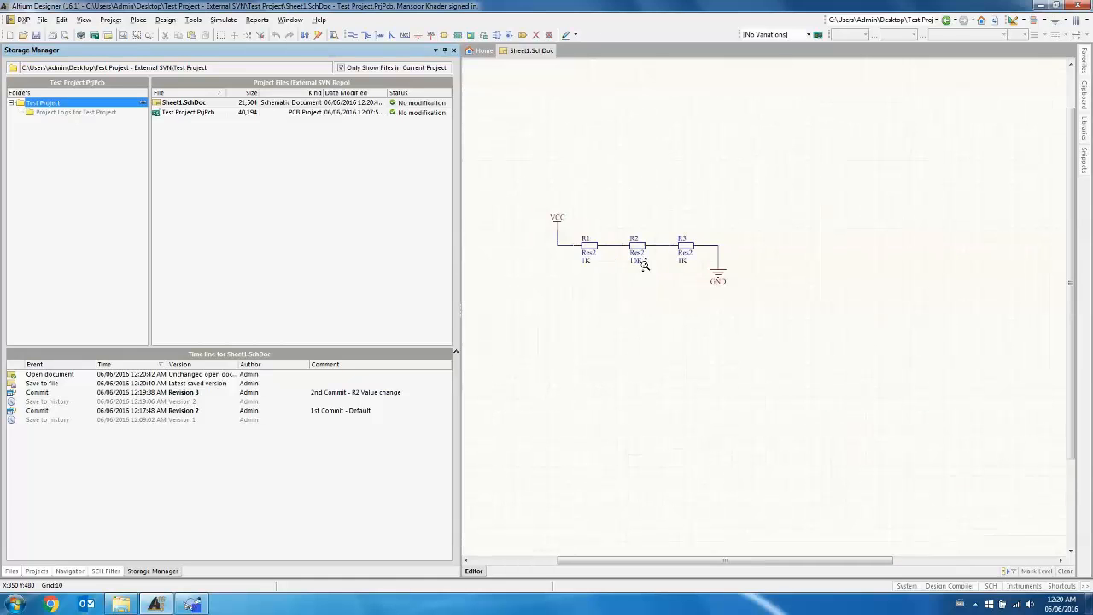
scroll(644, 265, "up", 3, "ctrl")
right_click_drag(620, 344, 749, 371)
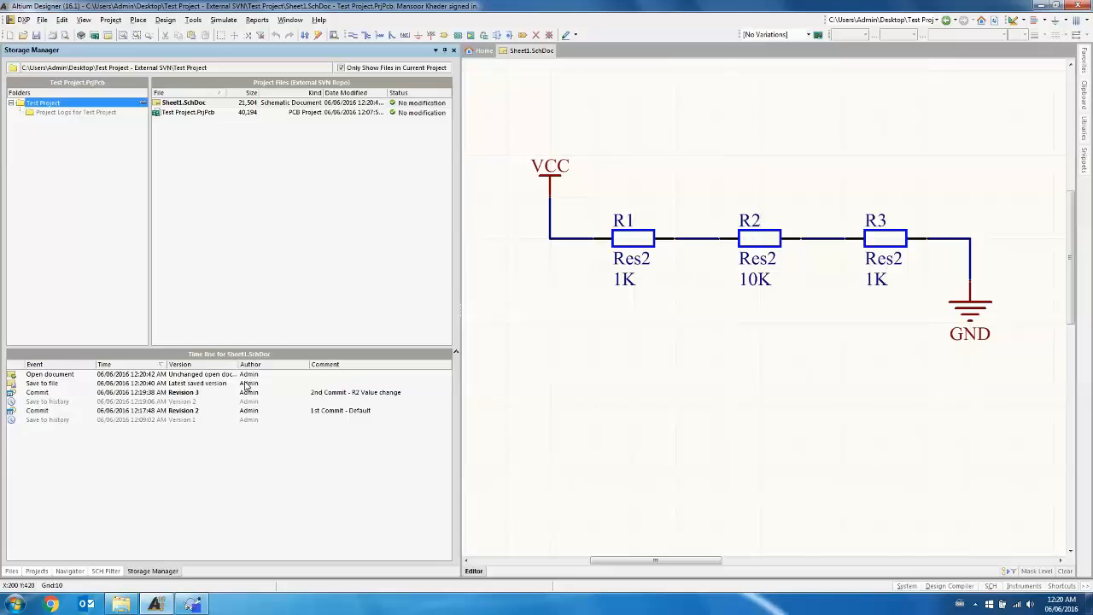
- Show the project files, set resistor R3's value to 100K, and save Sheet1.SchDoc
left_click(36, 571)
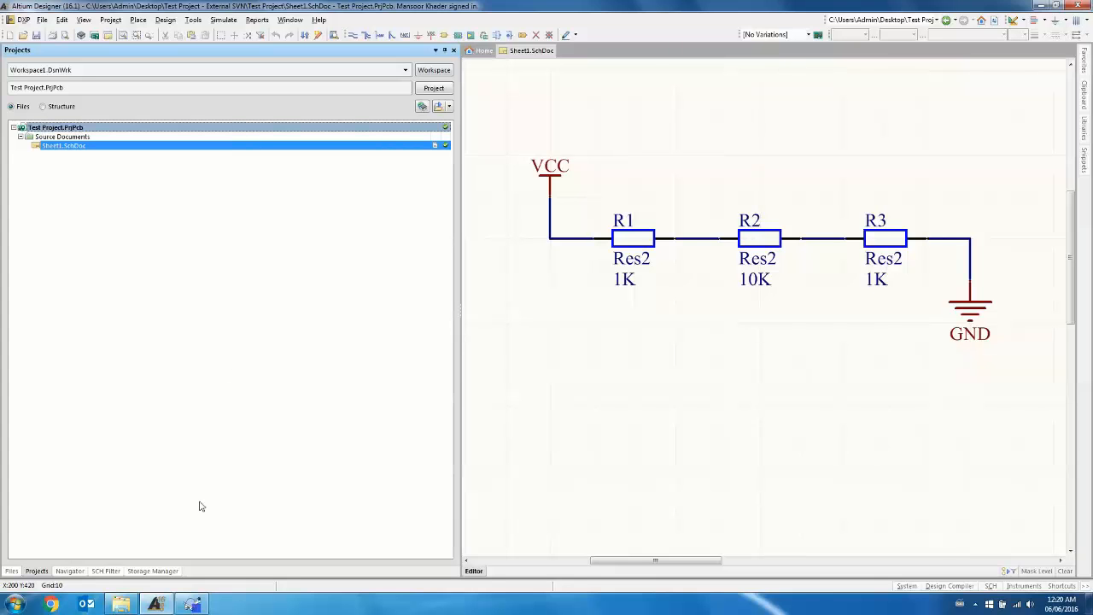
double_click(887, 239)
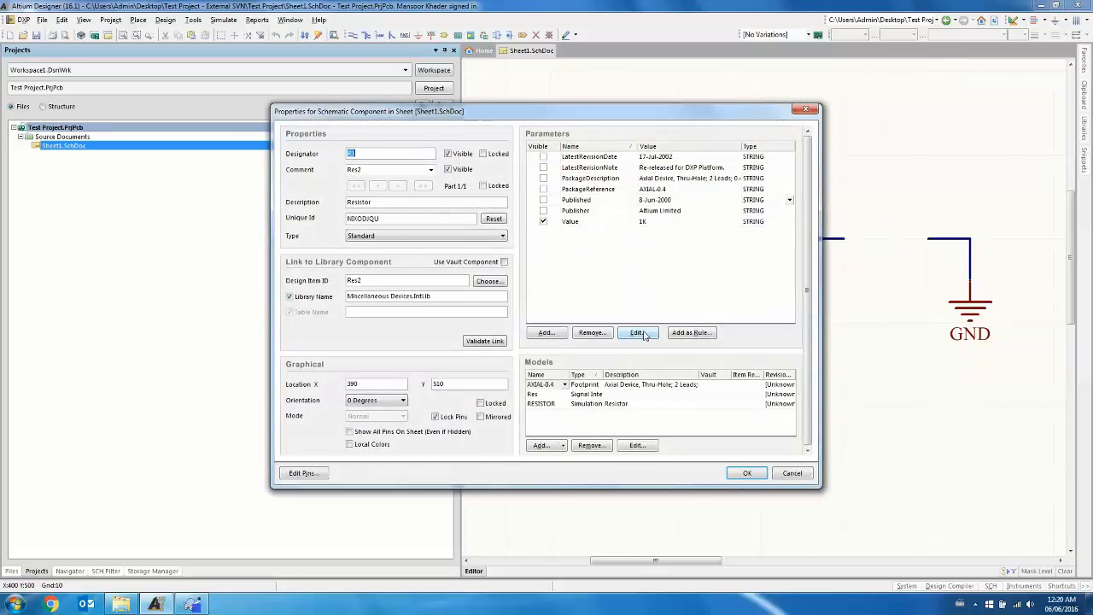
left_click(646, 222)
left_click(646, 222)
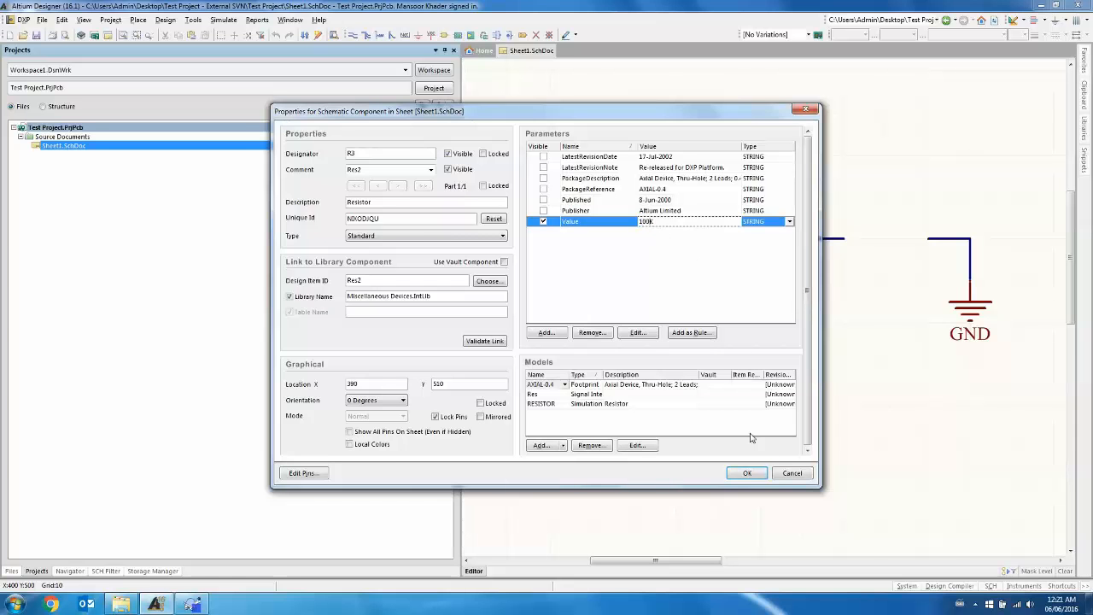
left_click(747, 473)
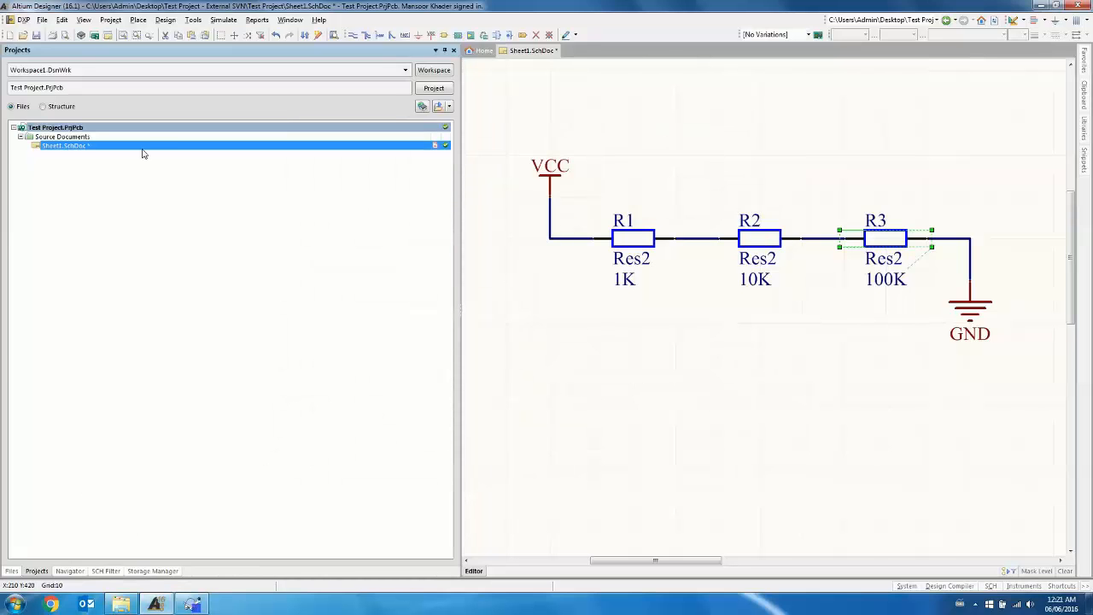
right_click(184, 146)
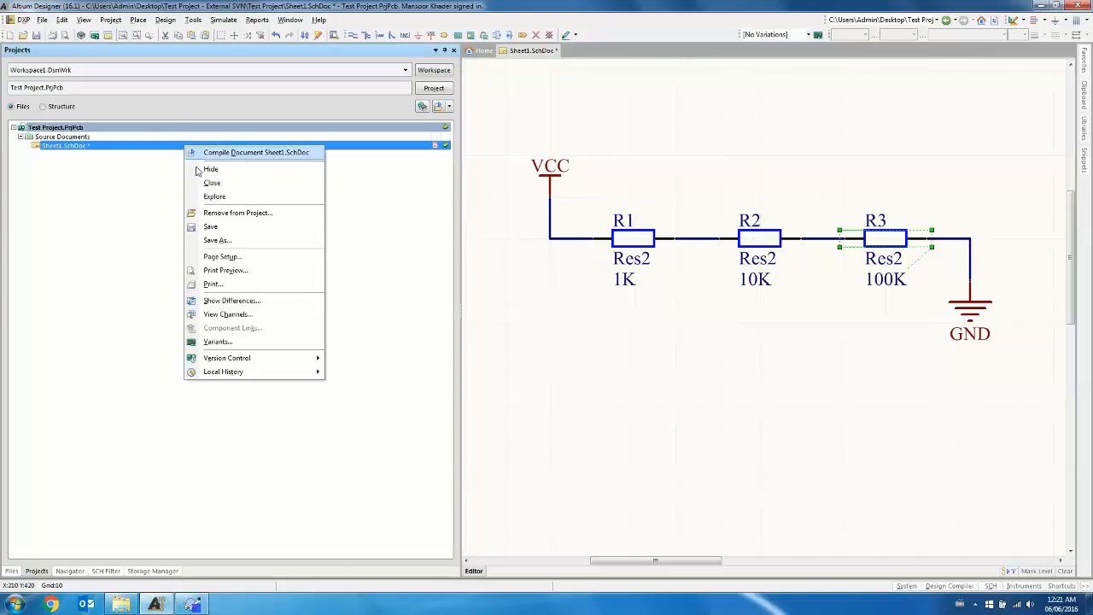
left_click(210, 227)
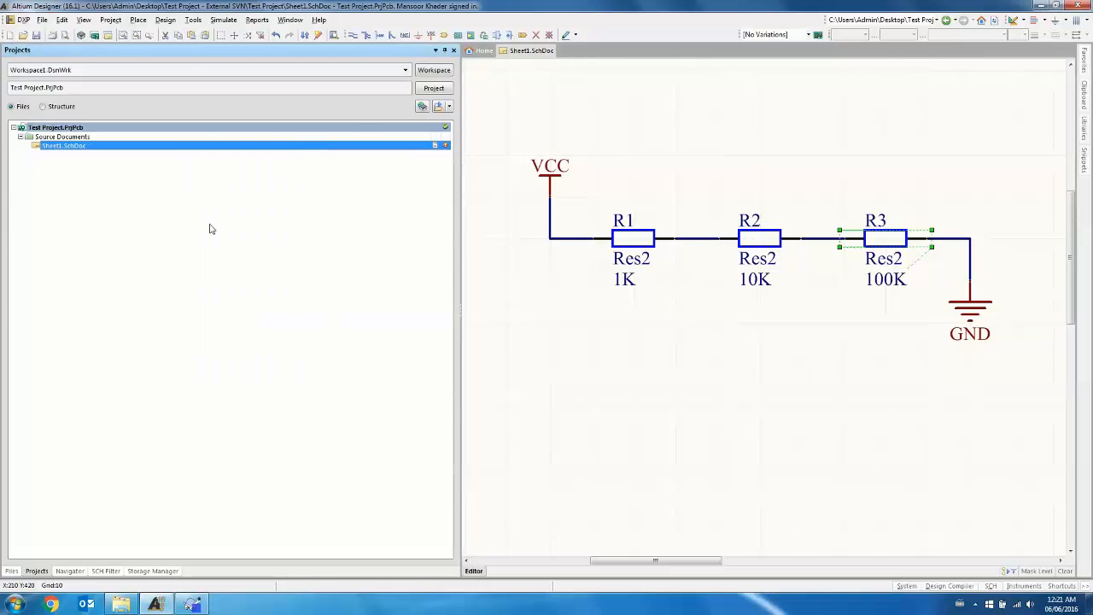
right_click(353, 129)
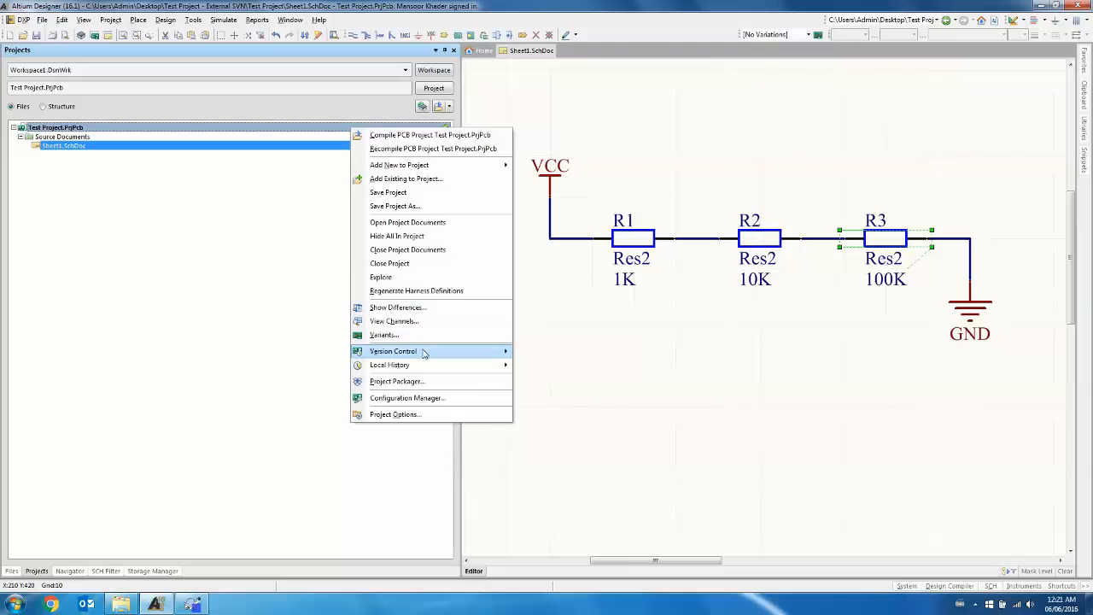
mouse_move(430, 351)
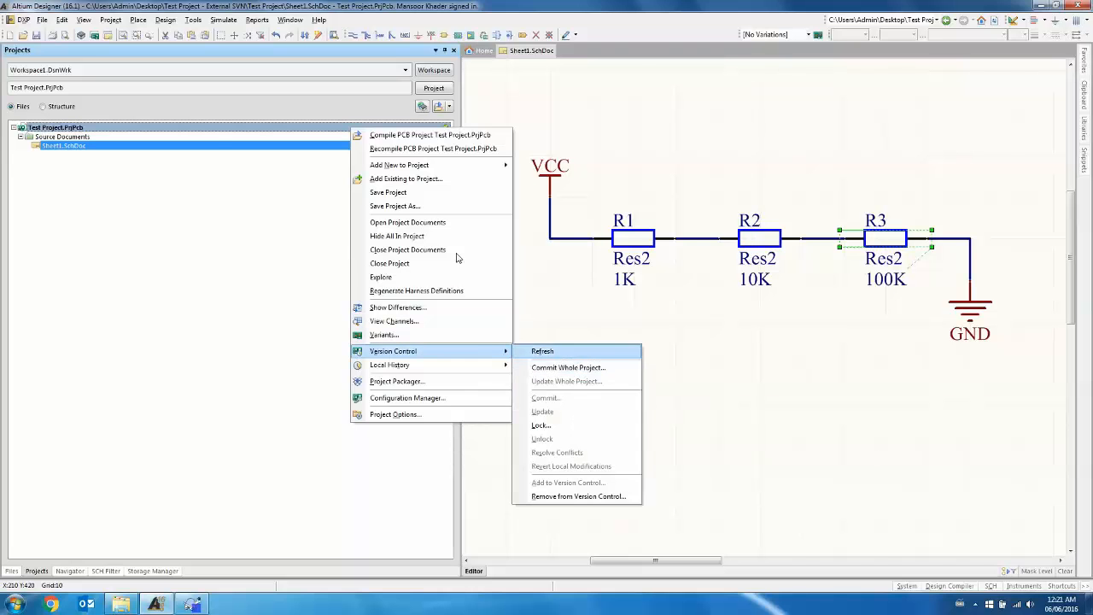
left_click(214, 170)
right_click(264, 150)
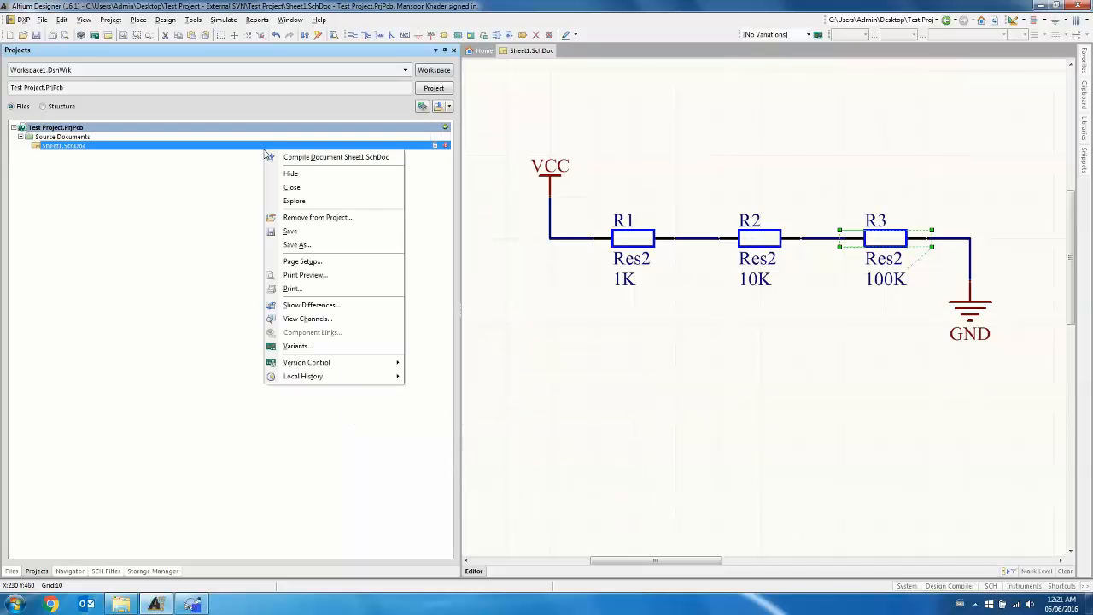
mouse_move(352, 364)
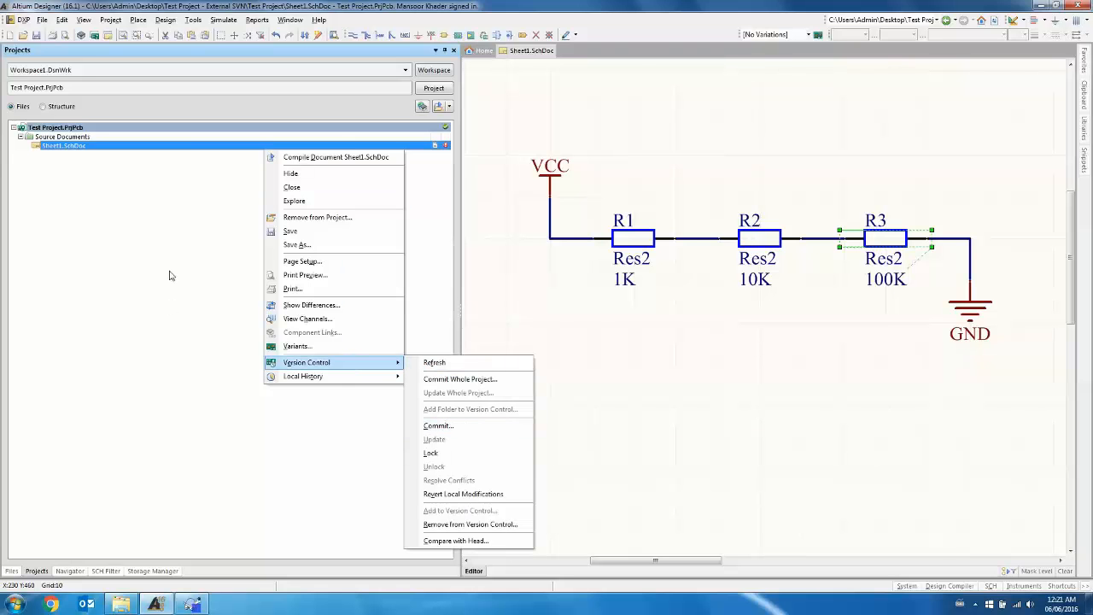
left_click(172, 244)
right_click(167, 148)
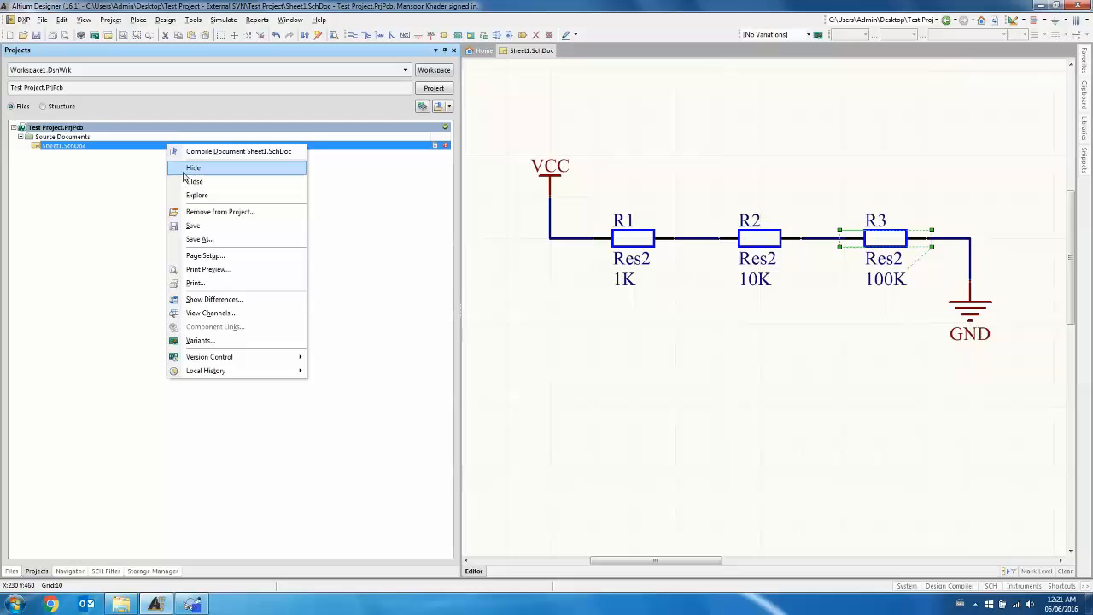
- Commit the whole project to version control with the comment "3rd Commit - R3 Value change"
right_click(176, 128)
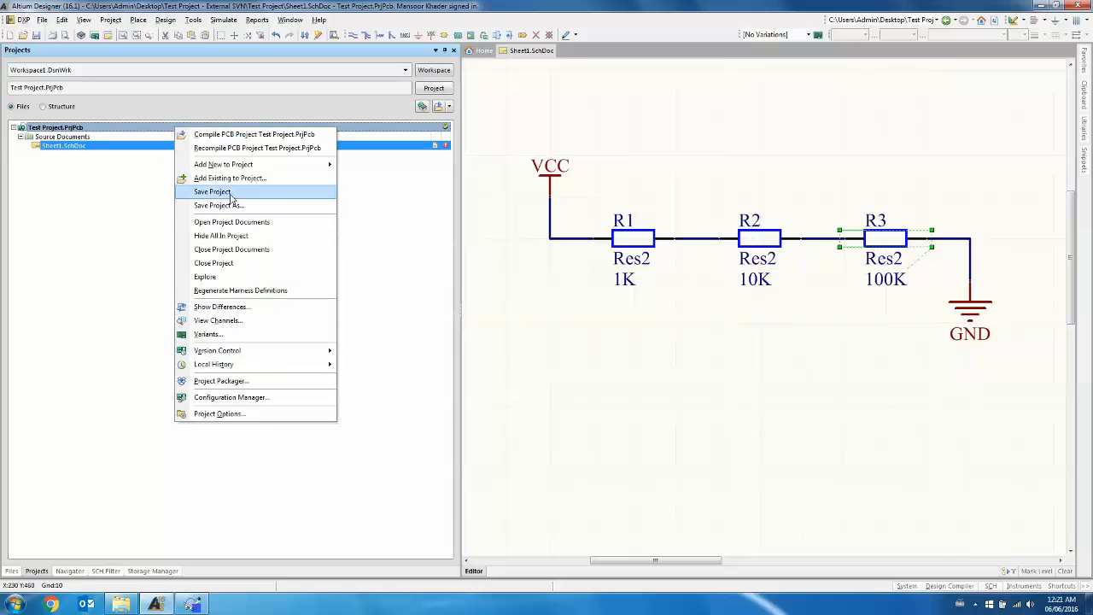
mouse_move(274, 353)
left_click(395, 367)
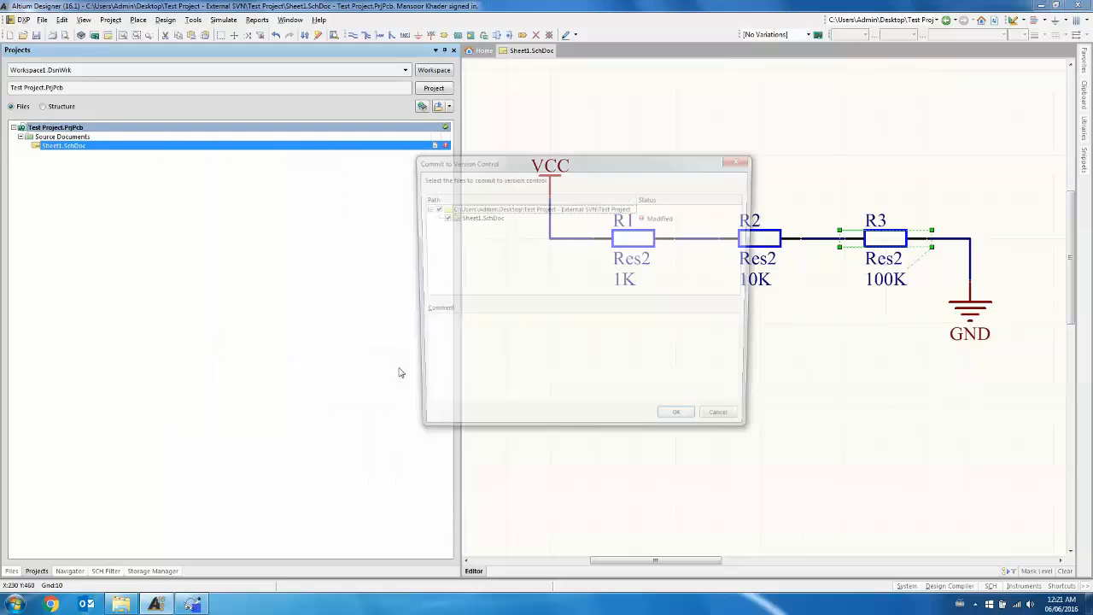
left_click(554, 347)
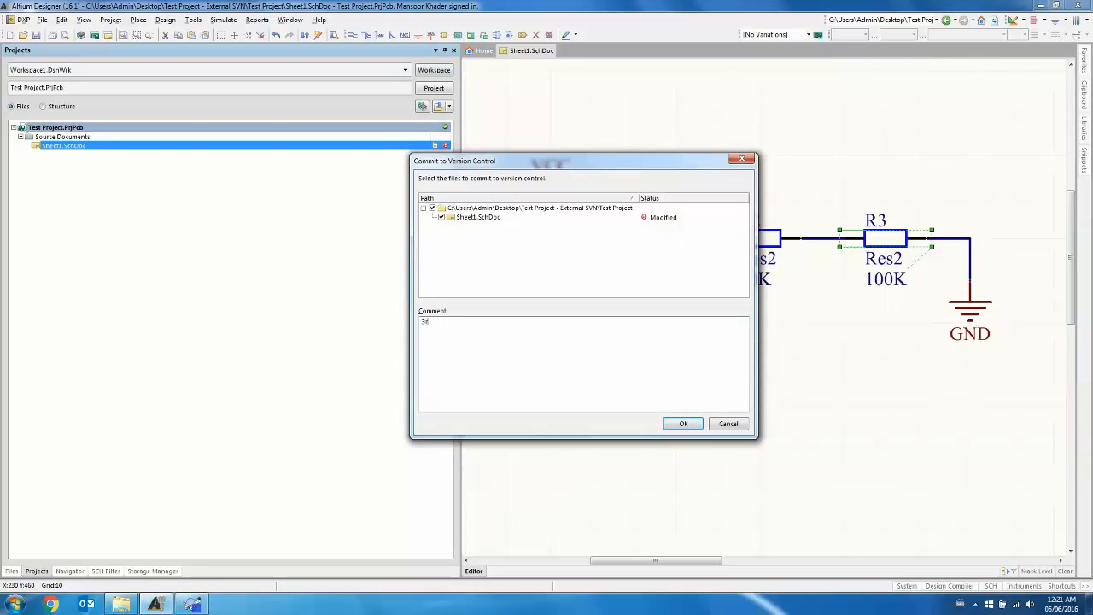
type("3rd Commit - R3 VAlue change")
left_click(684, 423)
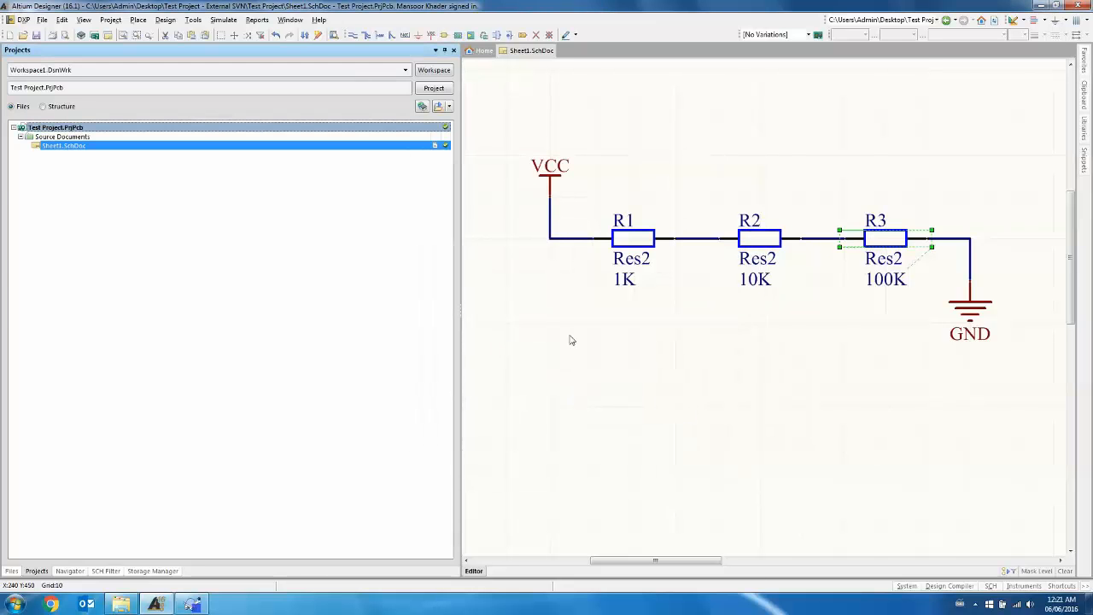
- Show the Storage Manager and examine the timelines of Sheet1.SchDoc and Test Project.PrjPcb, including the project file's Revision 2 commit
left_click(151, 571)
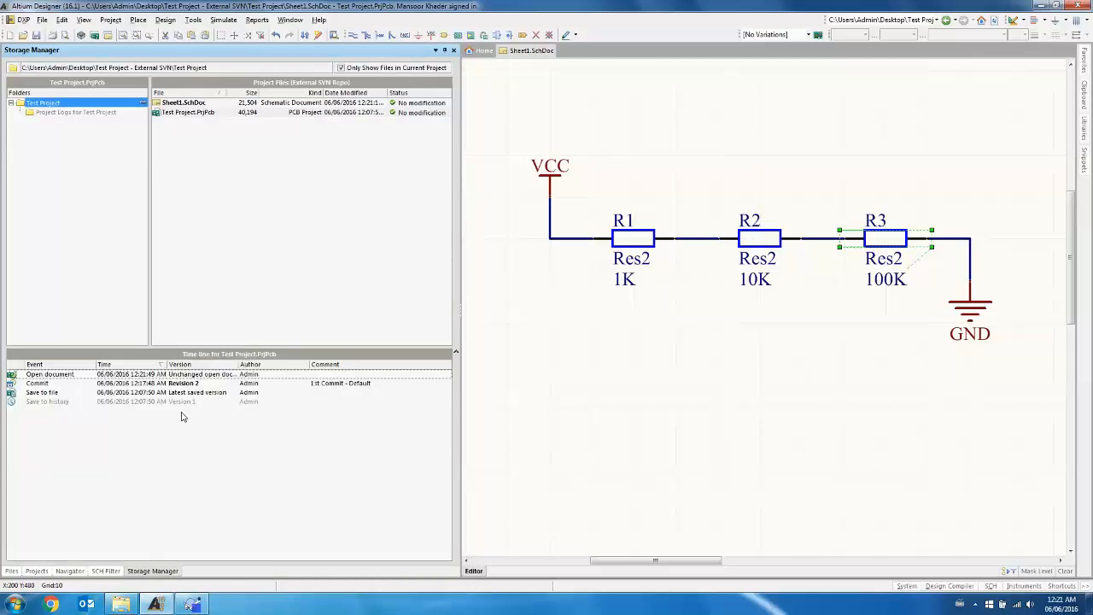
right_click(168, 474)
left_click(117, 483)
left_click(186, 103)
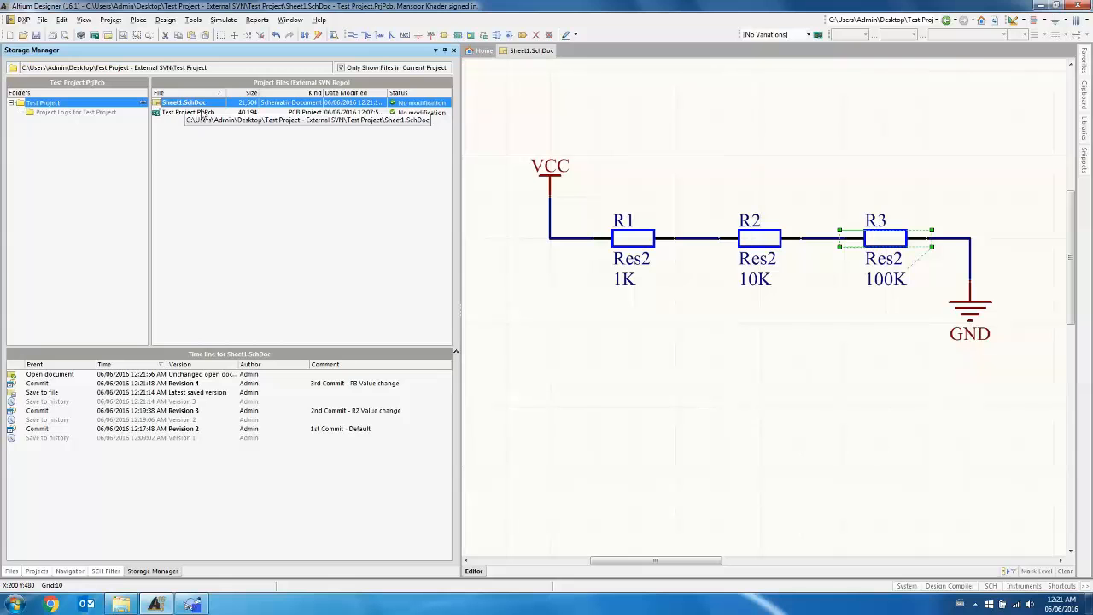
left_click(187, 113)
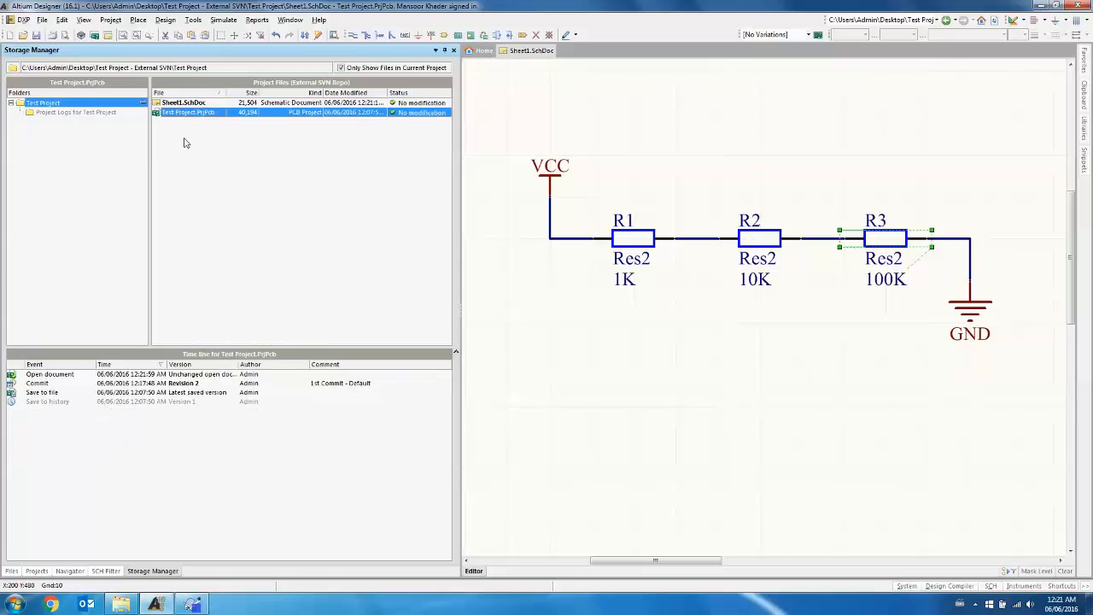
left_click(213, 384)
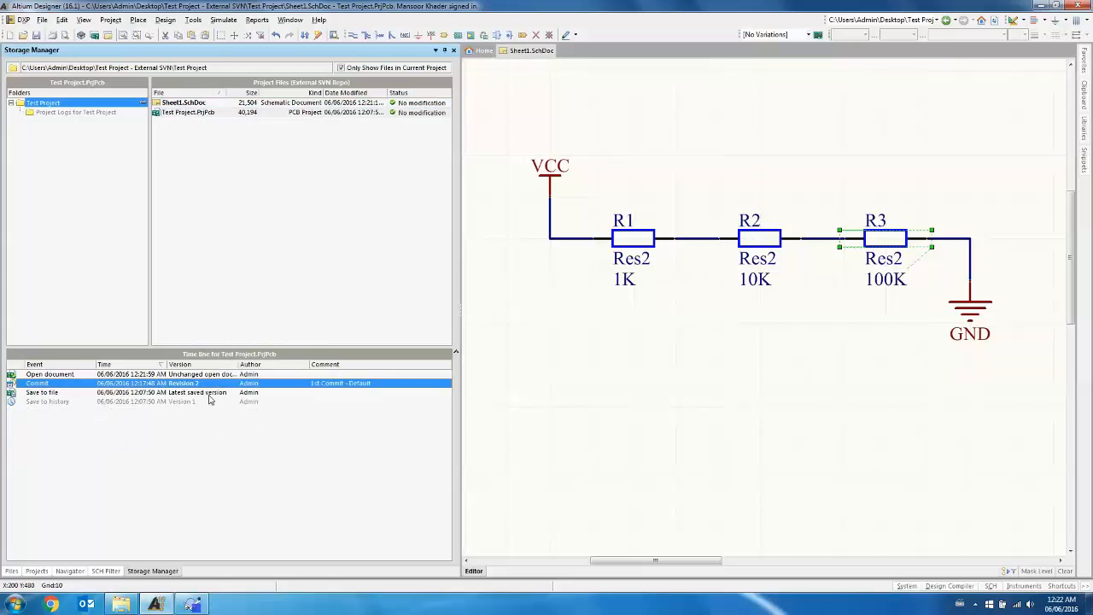
left_click(209, 395)
left_click(208, 402)
left_click(208, 376)
left_click(206, 383)
- Examine the Revision 4 commit in Sheet1.SchDoc's timeline and the commands available for it
left_click(229, 103)
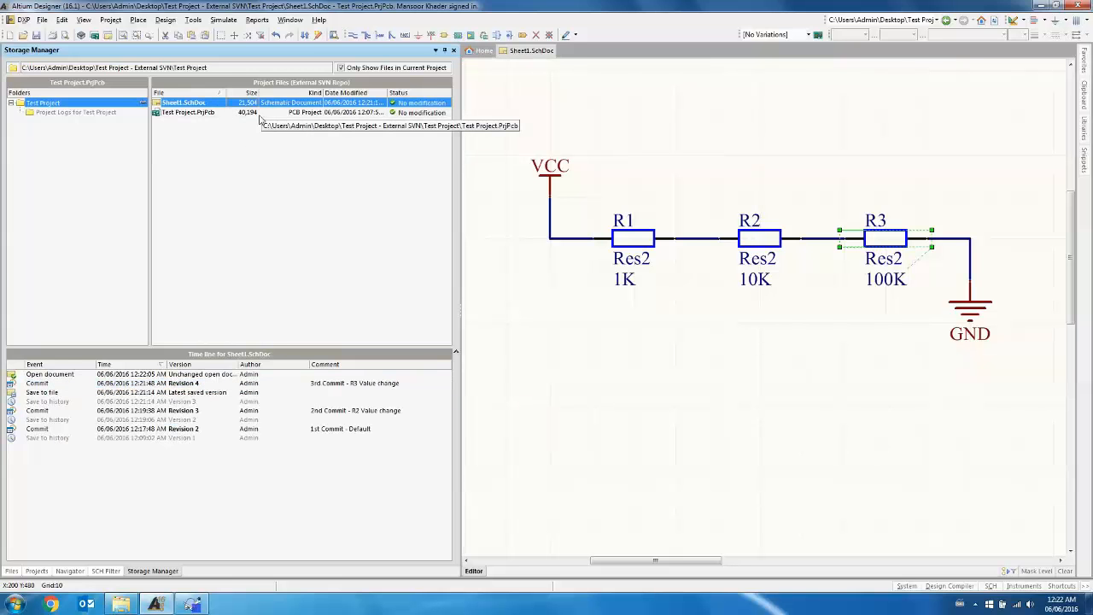
left_click(198, 385)
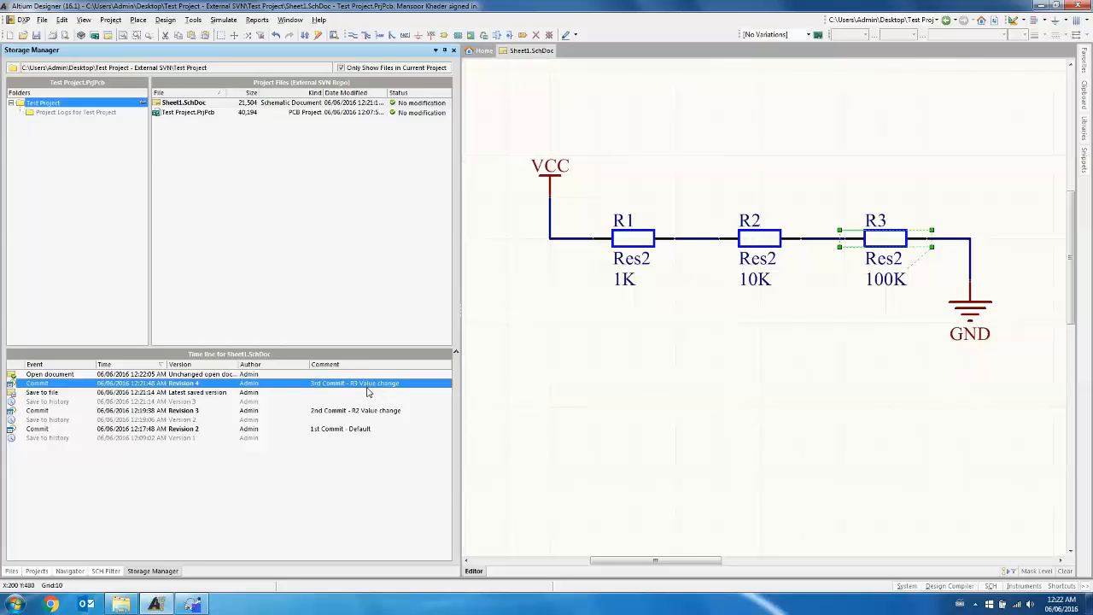
left_click(697, 396)
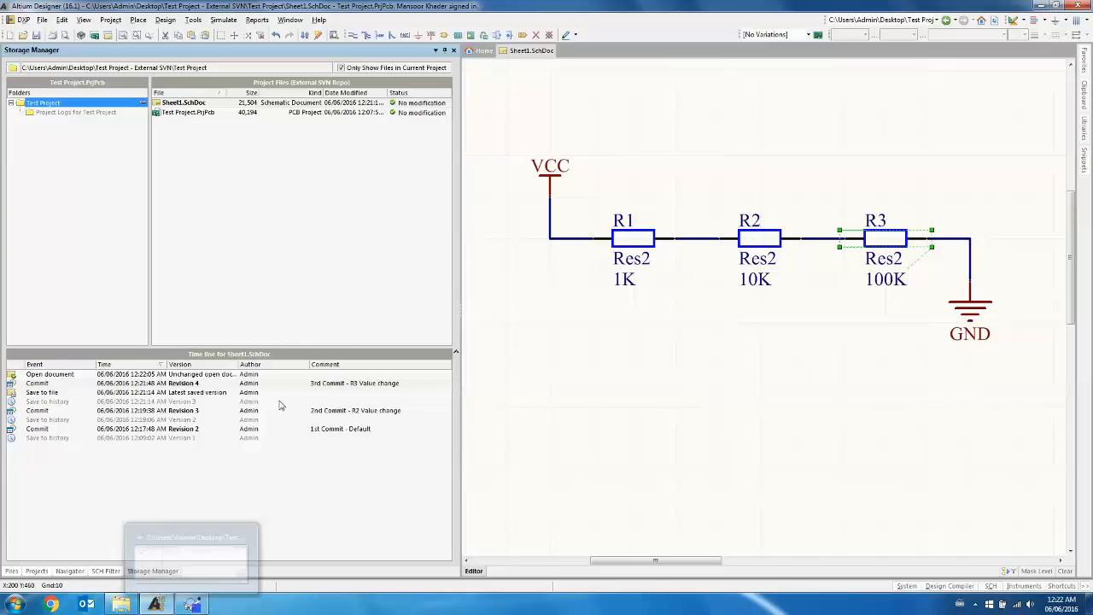
right_click(222, 383)
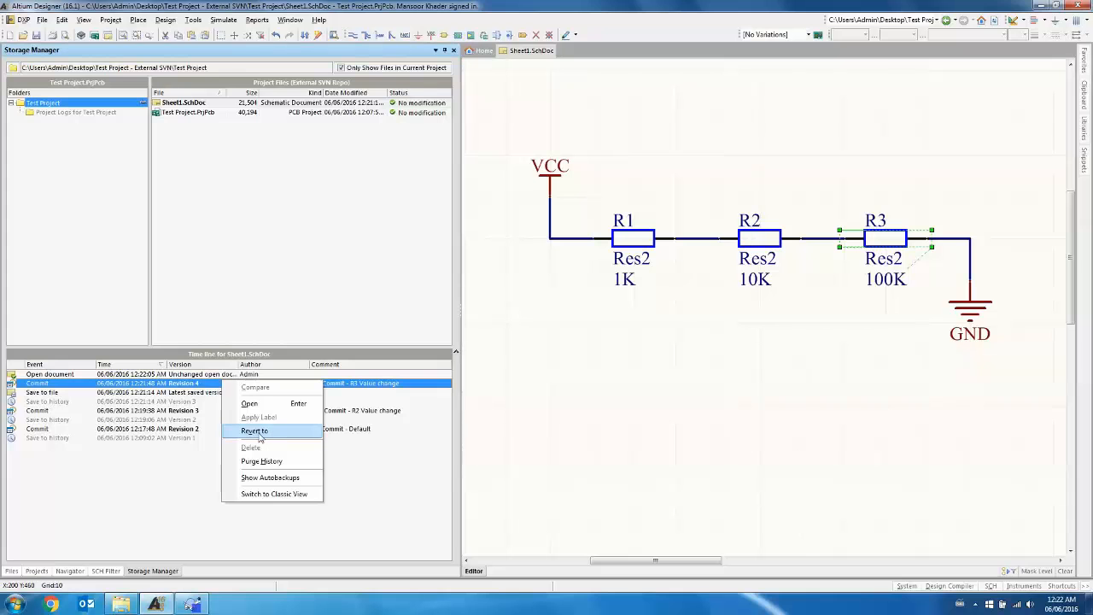
left_click(593, 434)
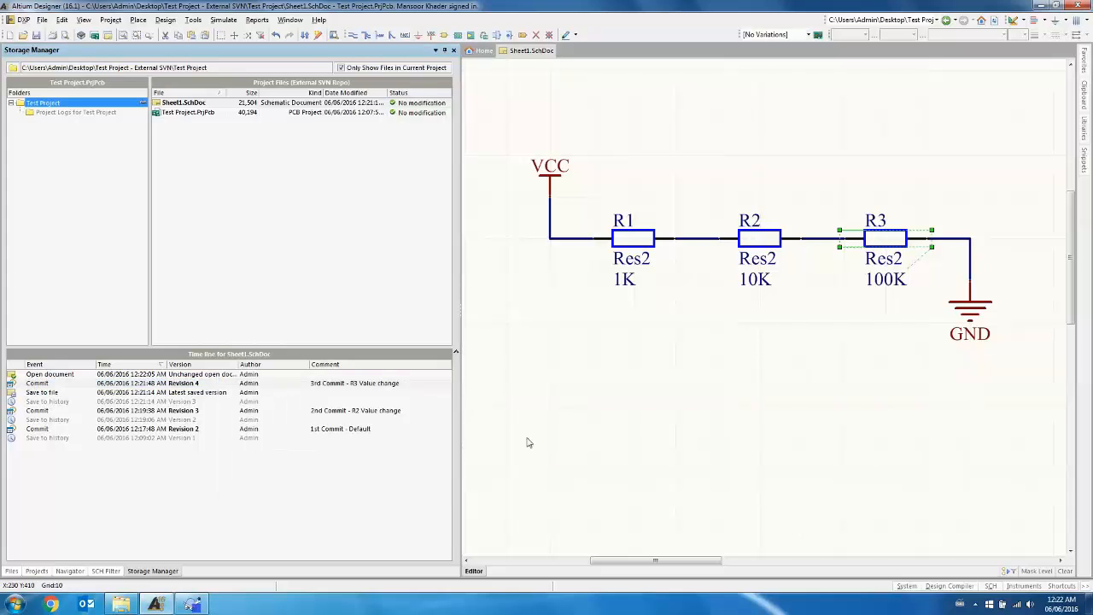
- Compare the Revision 3 and Revision 4 commits of Sheet1.SchDoc from its timeline
left_click(334, 385)
left_click(332, 412, "shift")
left_click(323, 412)
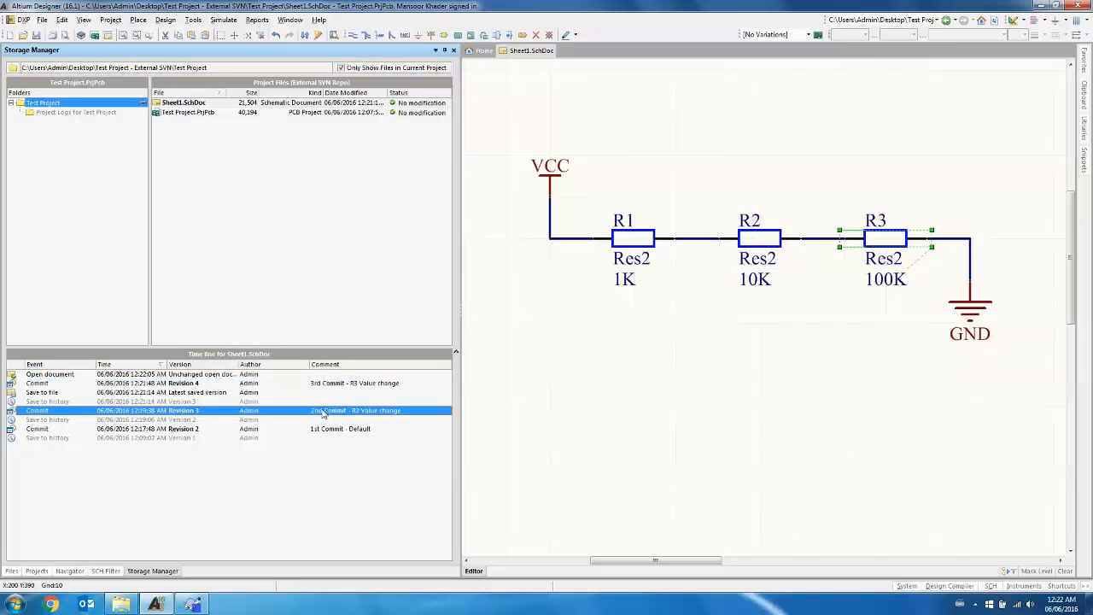
left_click(326, 384, "ctrl")
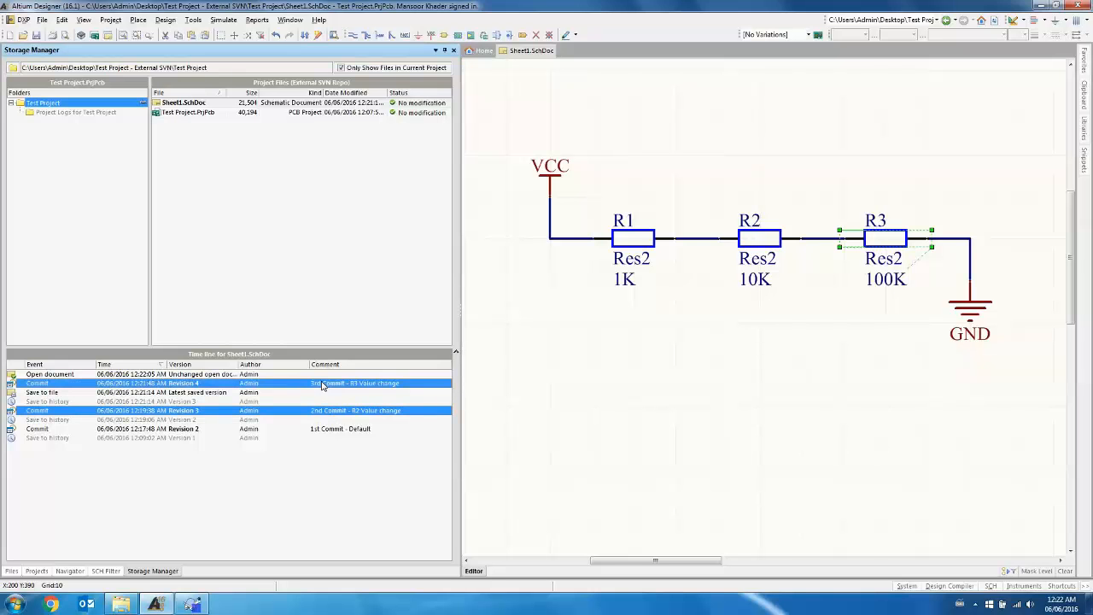
right_click(329, 386)
left_click(350, 391)
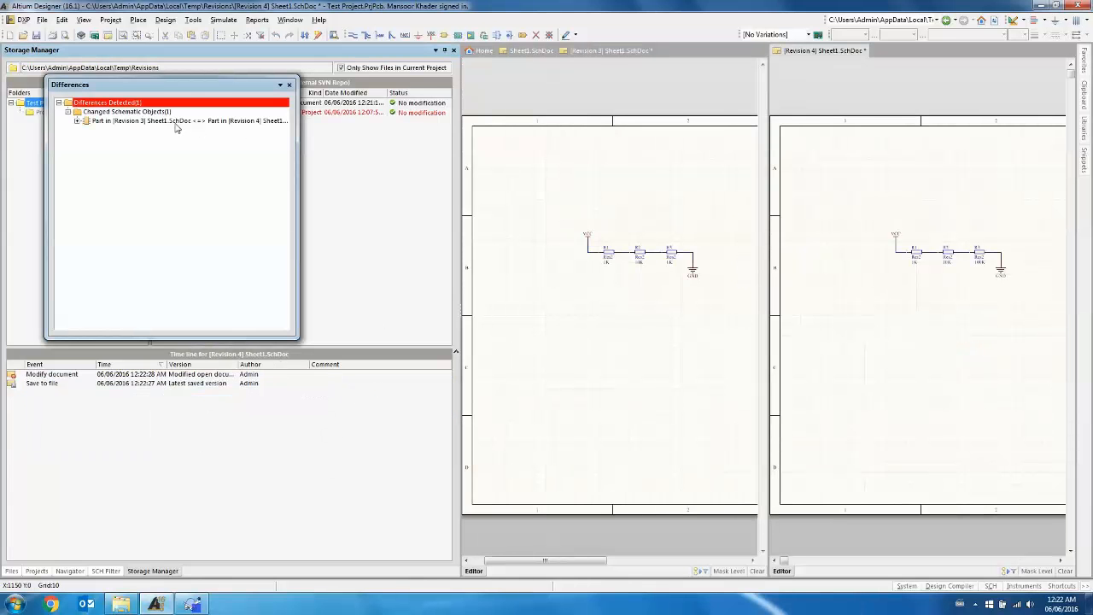
- Inspect the changed part R3 in both the Revision 3 and Revision 4 schematics, and close the differences list
left_click(77, 120)
left_click(109, 130)
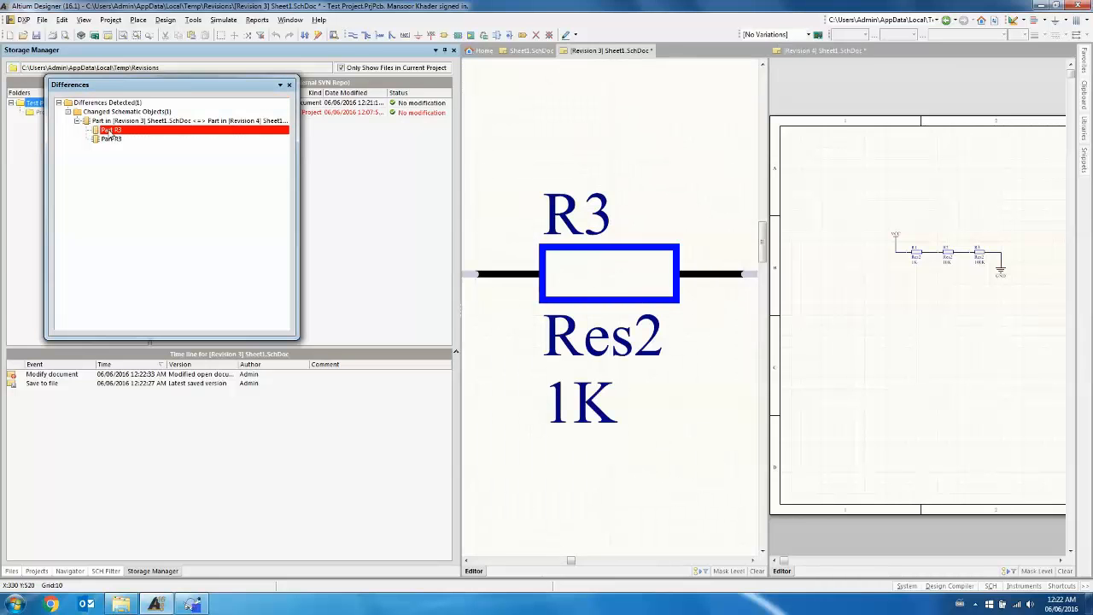
left_click(112, 139)
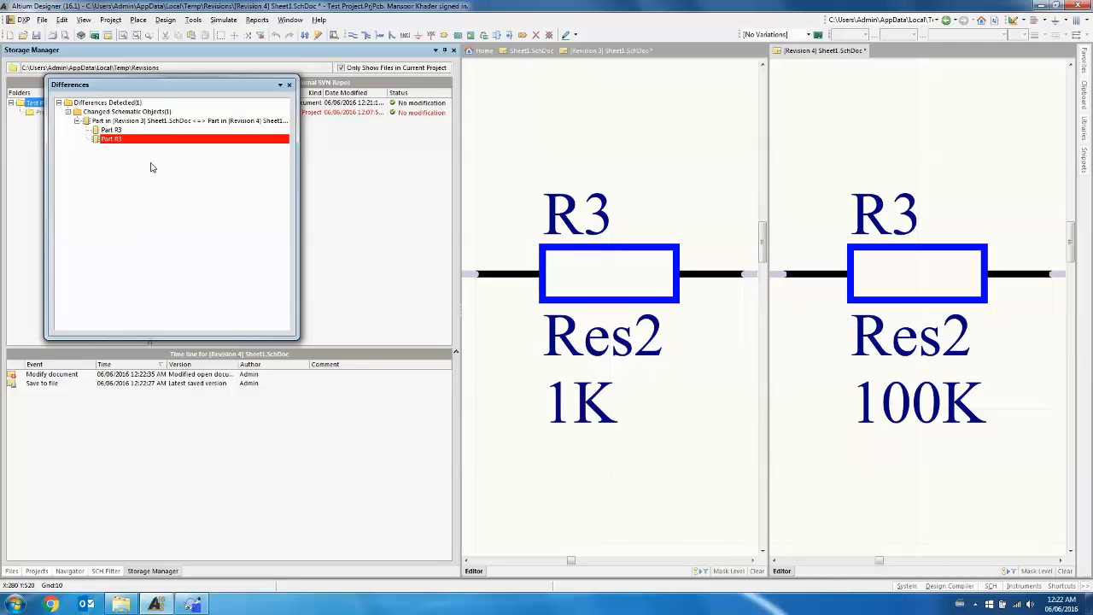
left_click(290, 86)
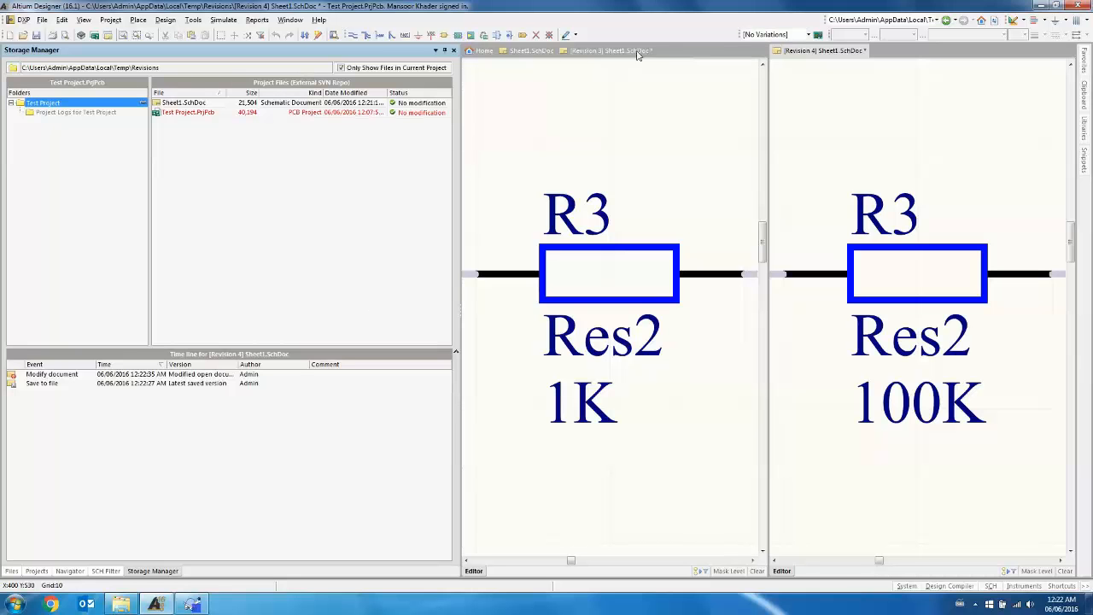
- Close the Revision 4 and Revision 3 comparison documents without saving, and show the timeline of Sheet1.SchDoc
right_click(841, 53)
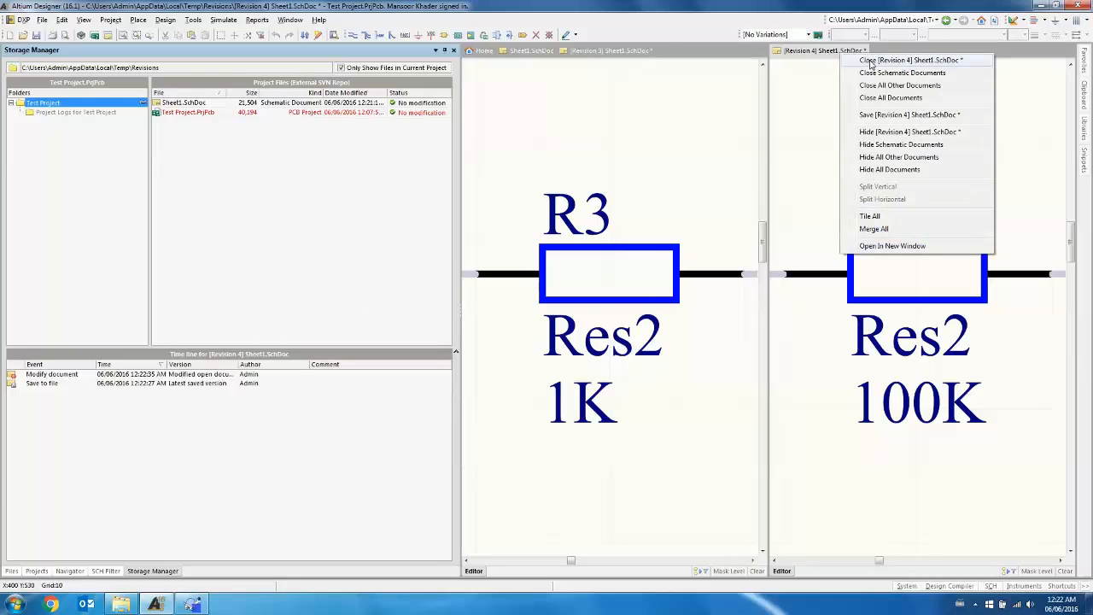
left_click(870, 60)
left_click(582, 317)
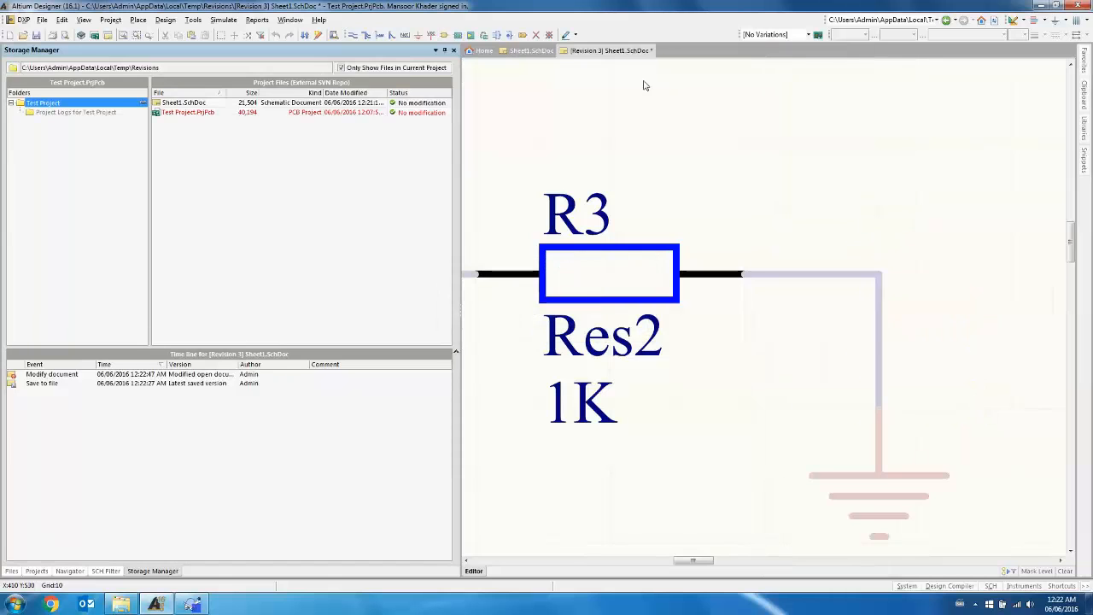
right_click(632, 51)
left_click(674, 62)
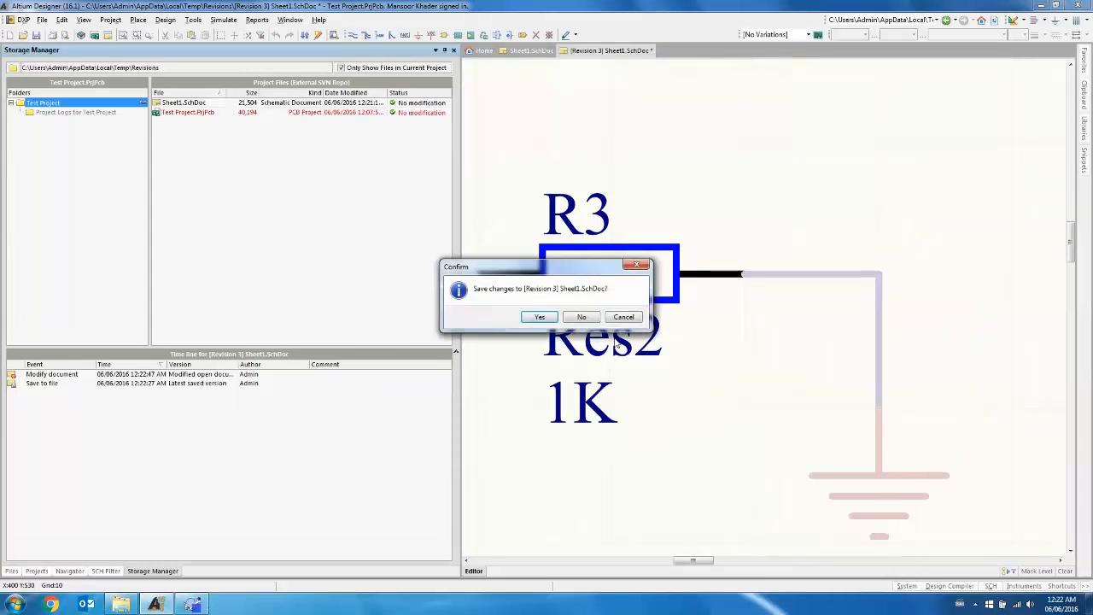
left_click(581, 317)
left_click(220, 112)
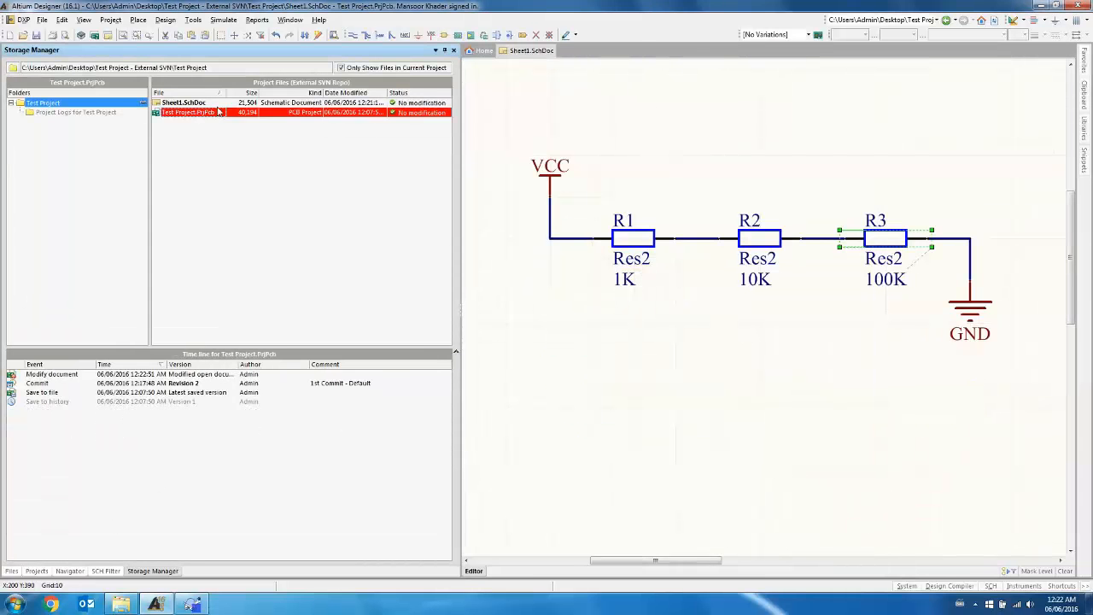
left_click(220, 103)
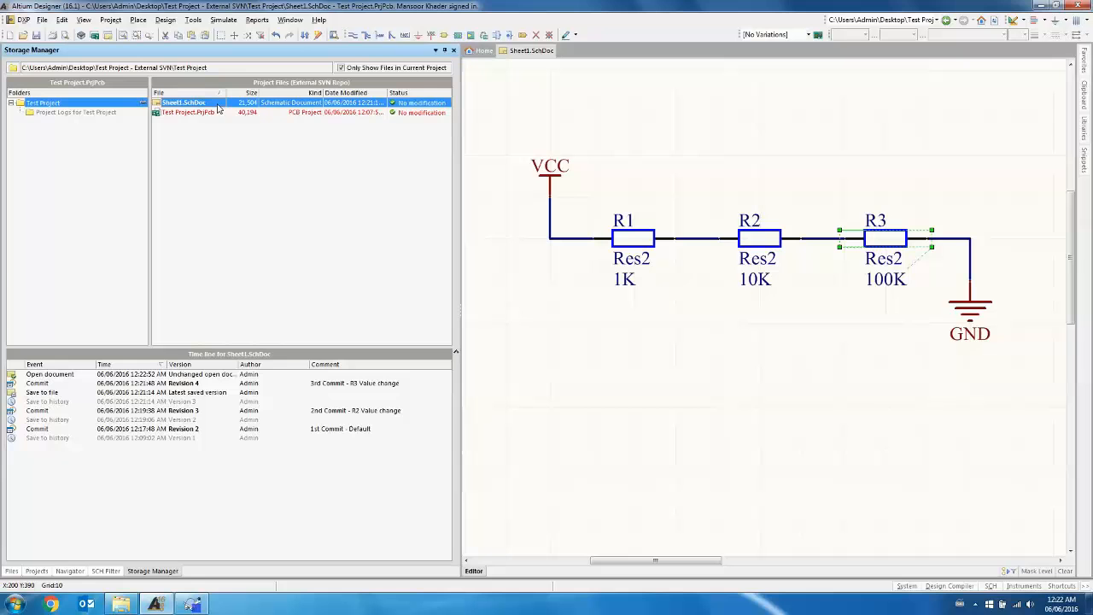
- Show the project files, refresh the version control status of Test Project.PrjPcb, and save all documents
left_click(36, 571)
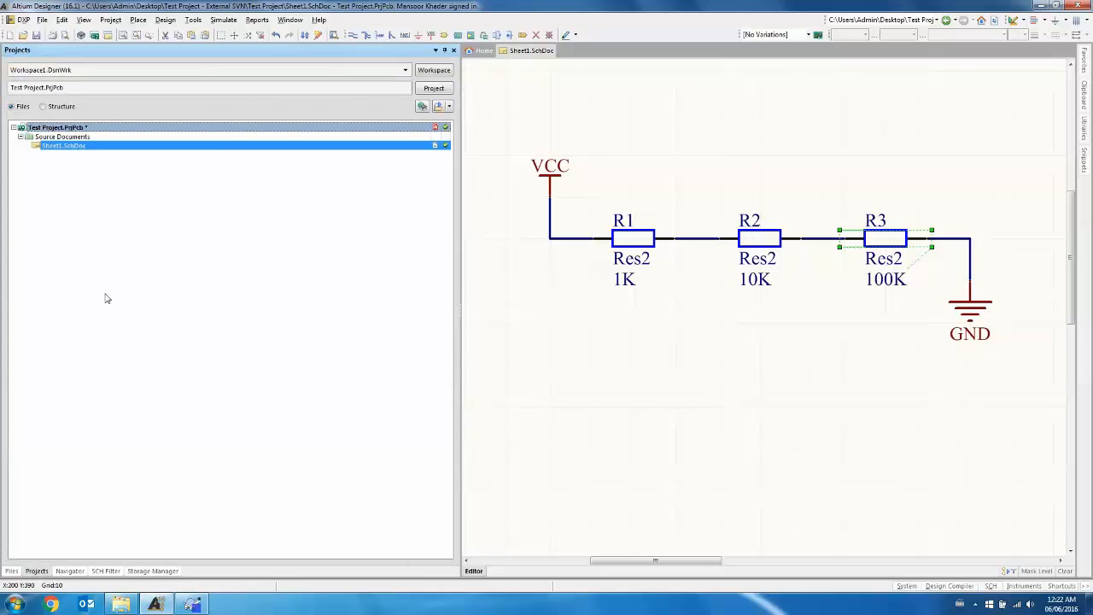
right_click(189, 132)
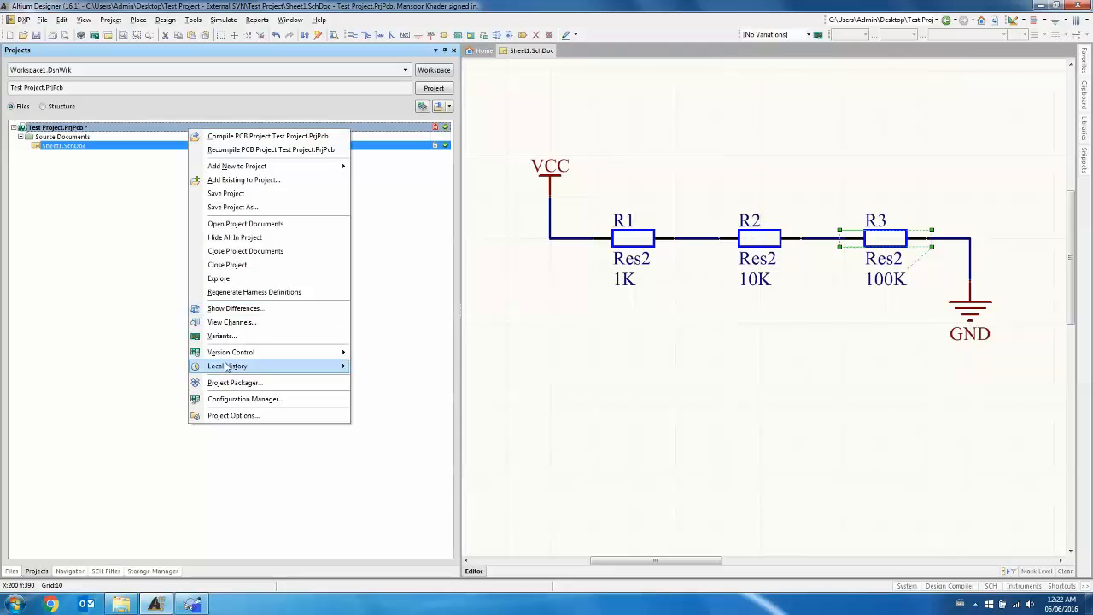
mouse_move(251, 355)
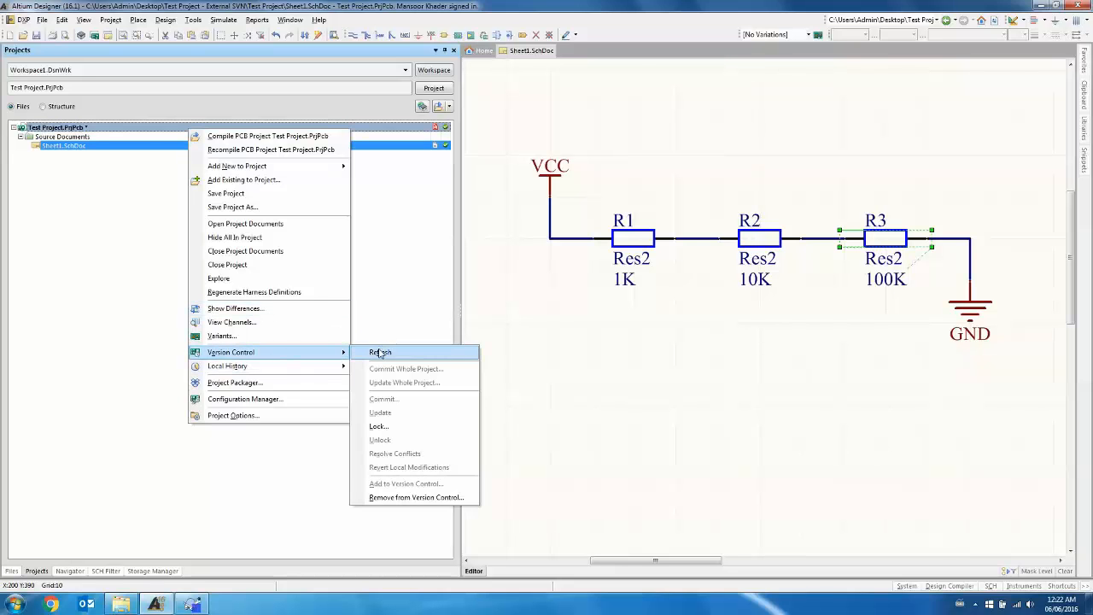
left_click(381, 353)
left_click(42, 19)
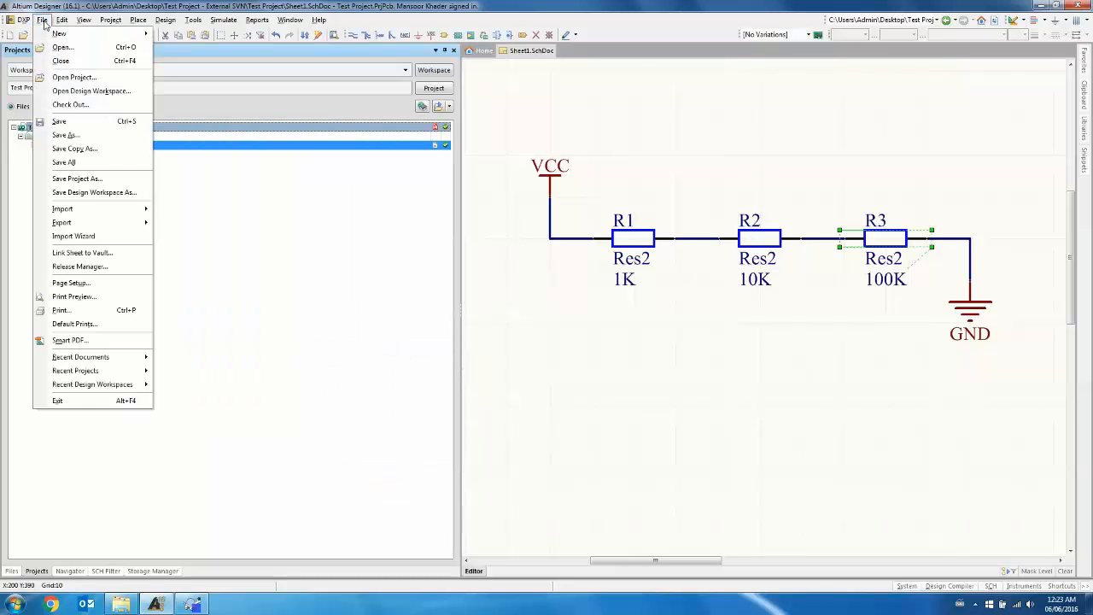
left_click(85, 163)
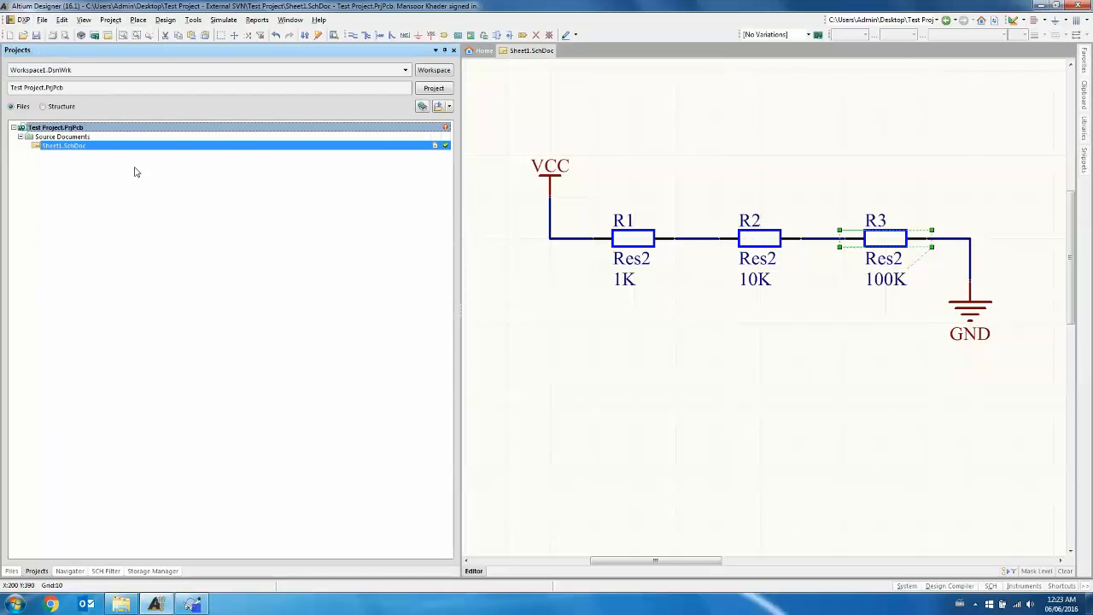
- Commit the whole project to version control with the comment "Final Release"
right_click(228, 130)
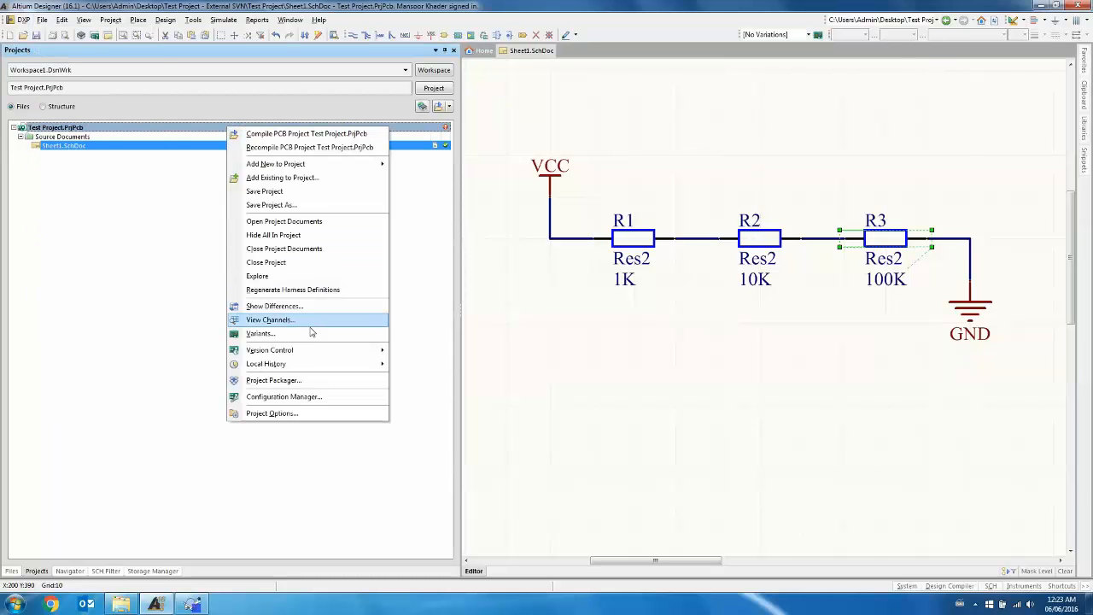
mouse_move(312, 350)
left_click(445, 366)
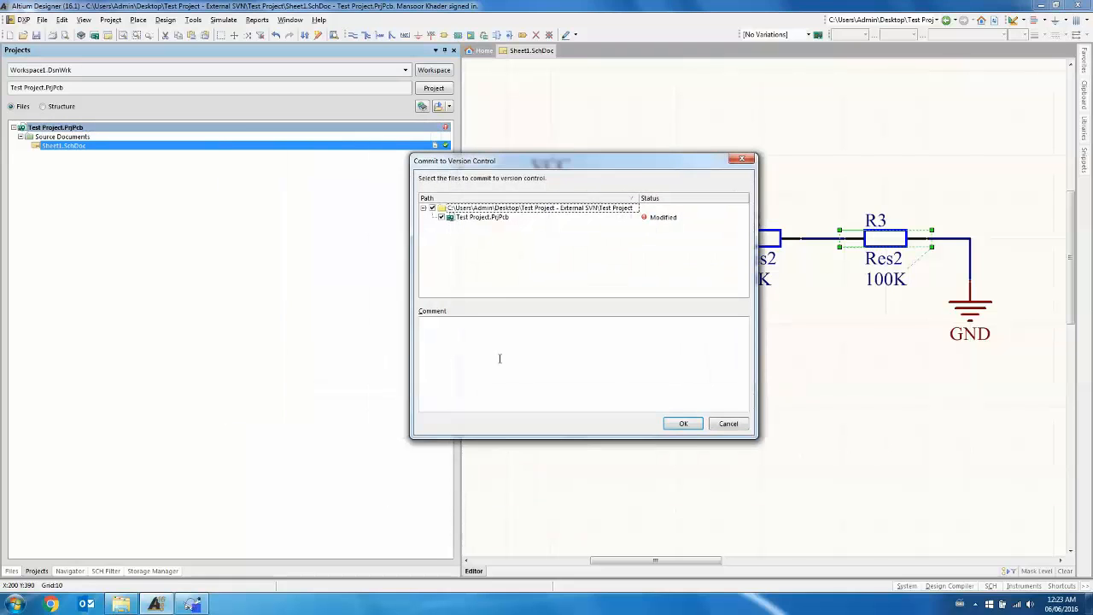
left_click(538, 338)
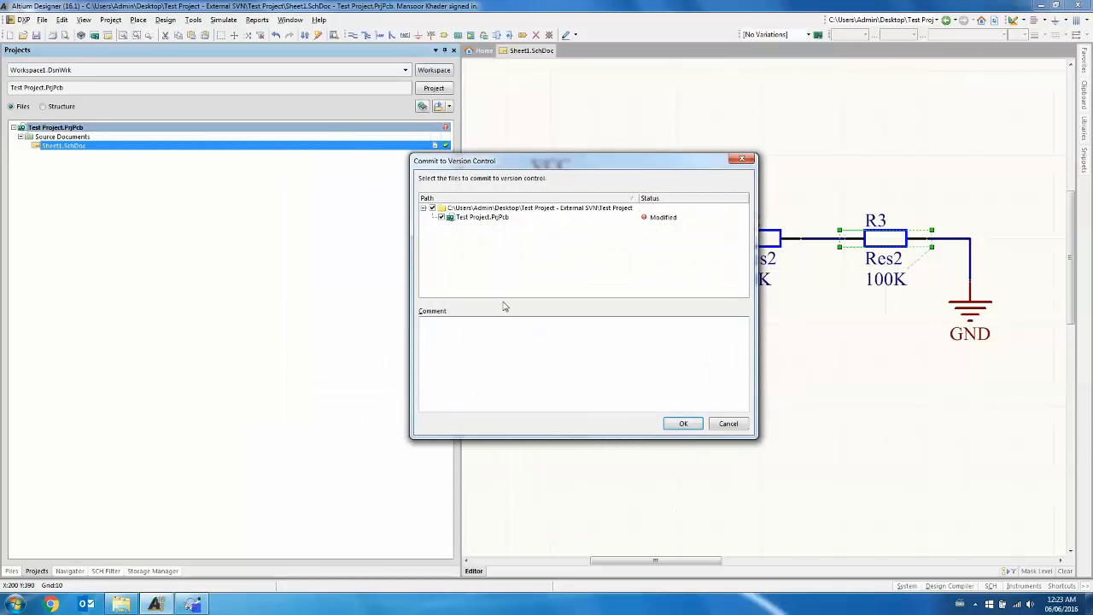
type("Final Proje")
left_click(683, 427)
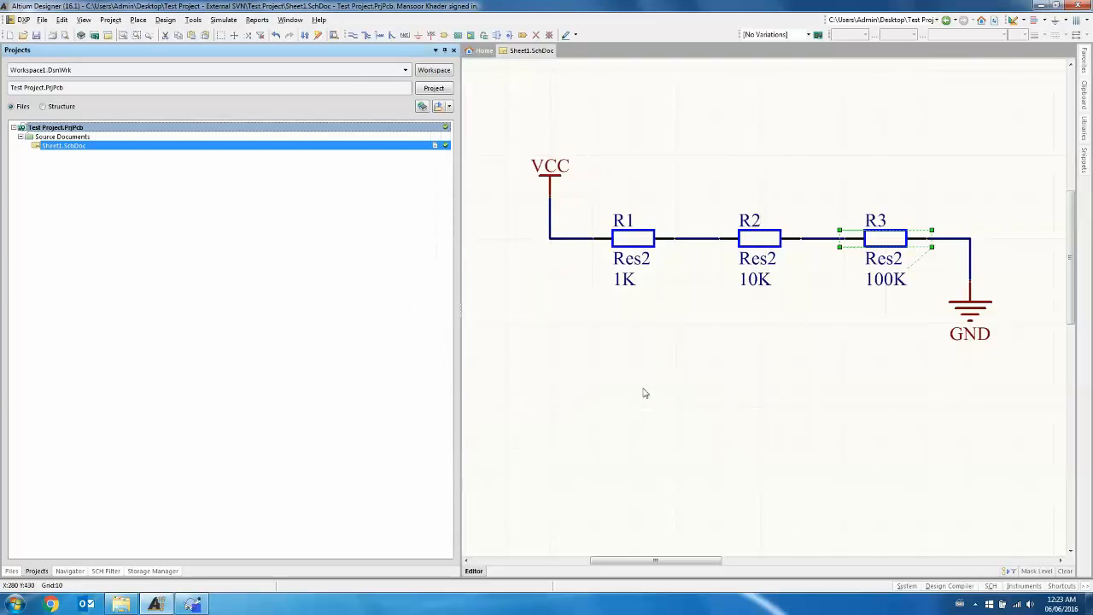
- Examine the Revision 5 commit in Test Project.PrjPcb's timeline and the timeline of Sheet1.SchDoc in the Storage Manager
left_click(149, 570)
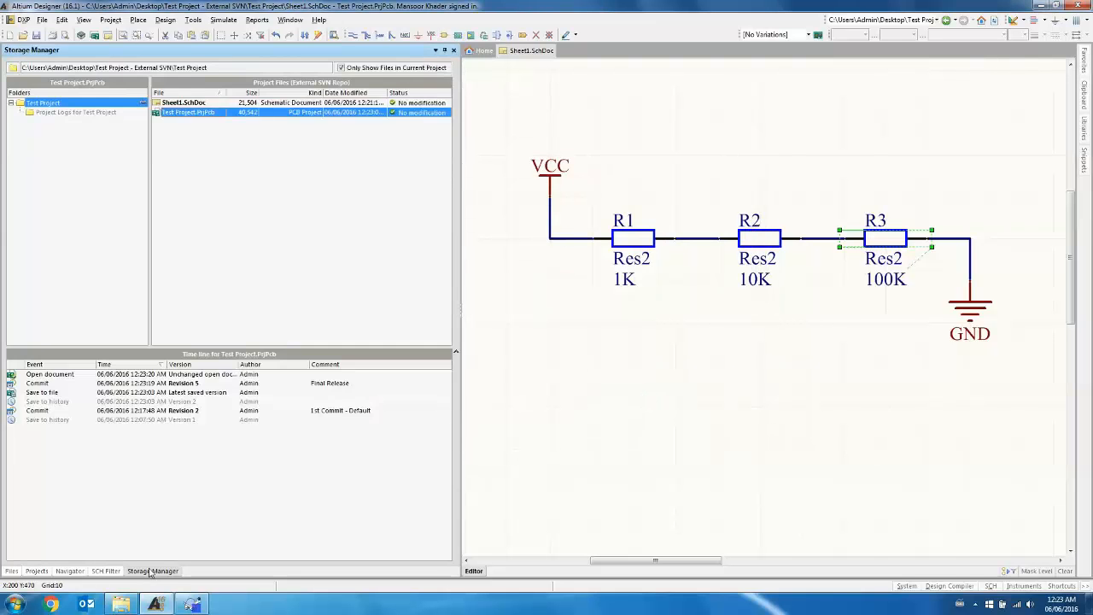
left_click(230, 392)
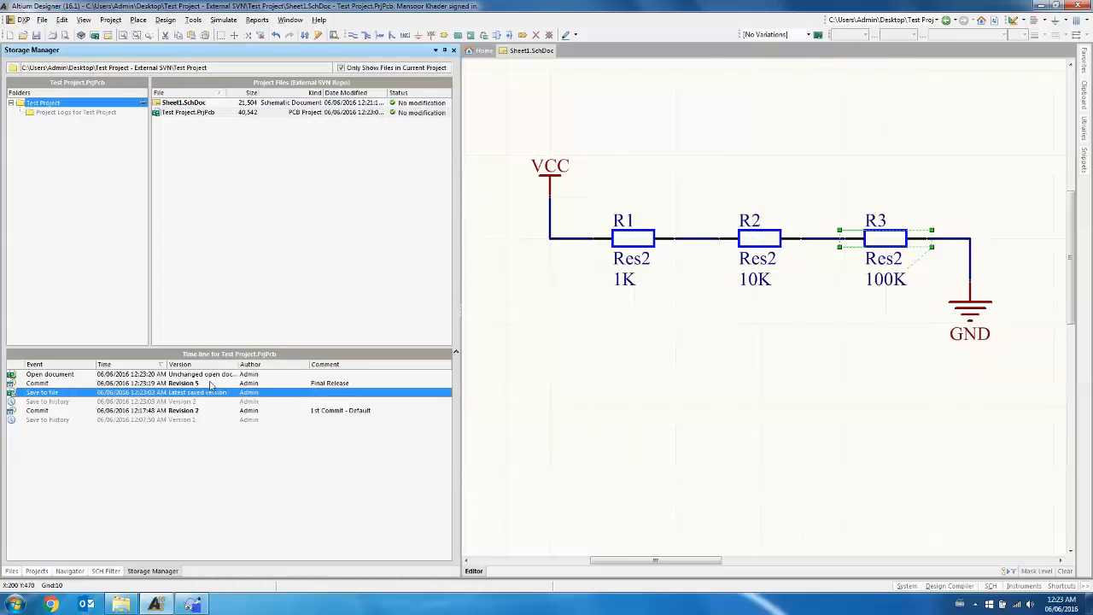
left_click(211, 382)
left_click(215, 103)
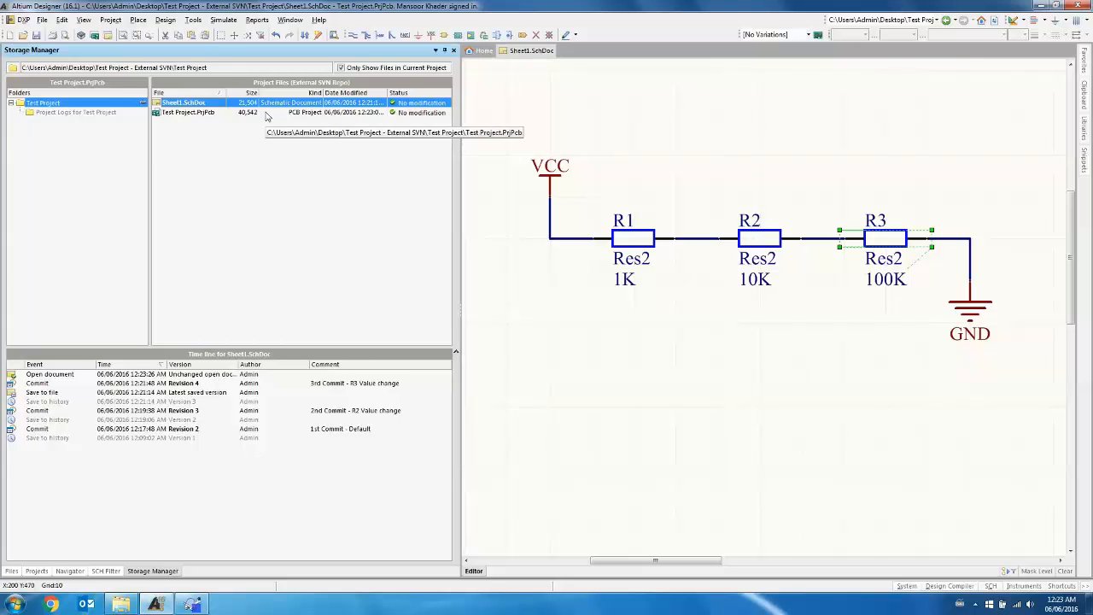
- Show the project files, close all source documents, and close the Test Project project
left_click(37, 571)
right_click(238, 137)
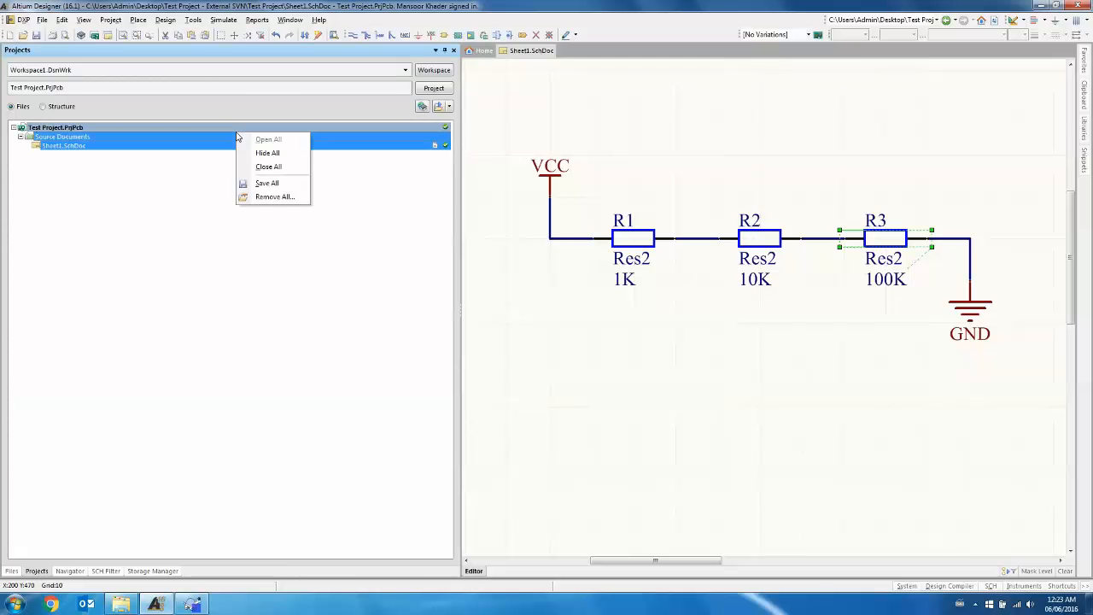
left_click(265, 166)
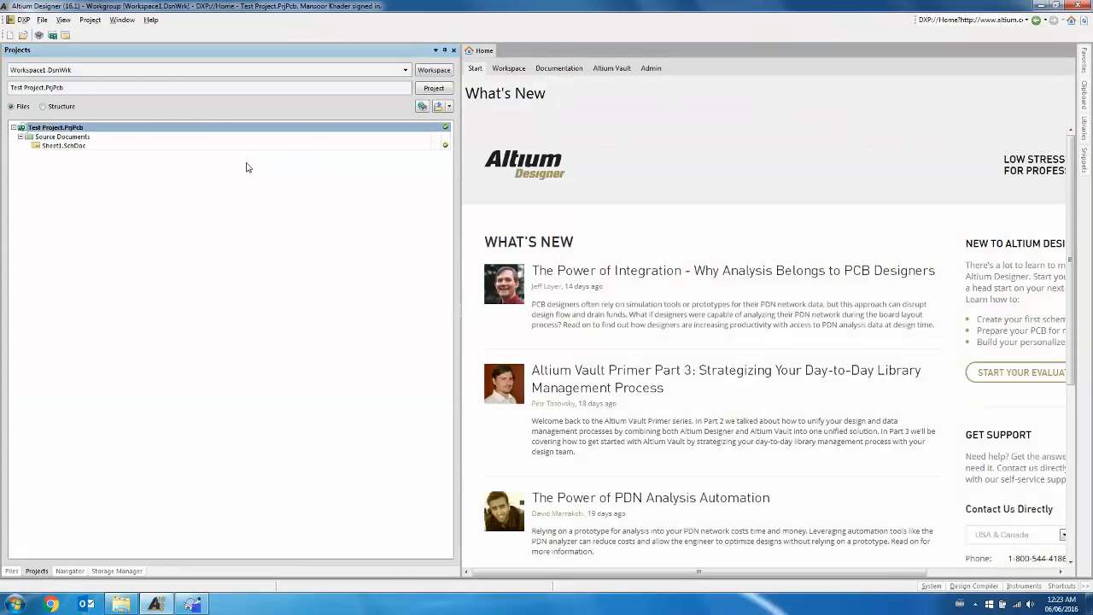
left_click(279, 232)
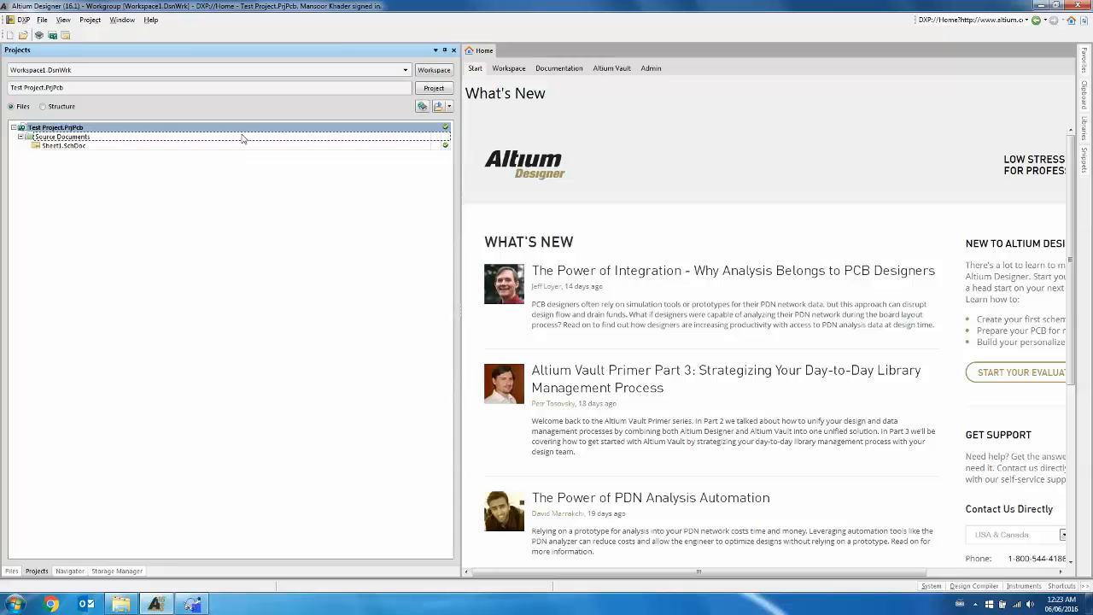
right_click(243, 138)
right_click(205, 127)
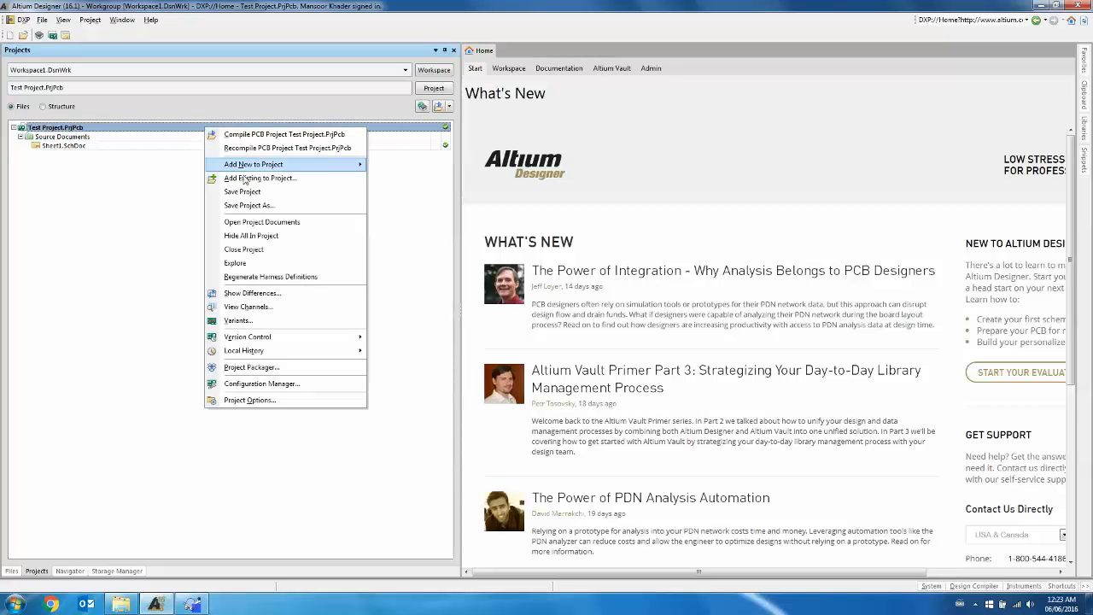
left_click(244, 250)
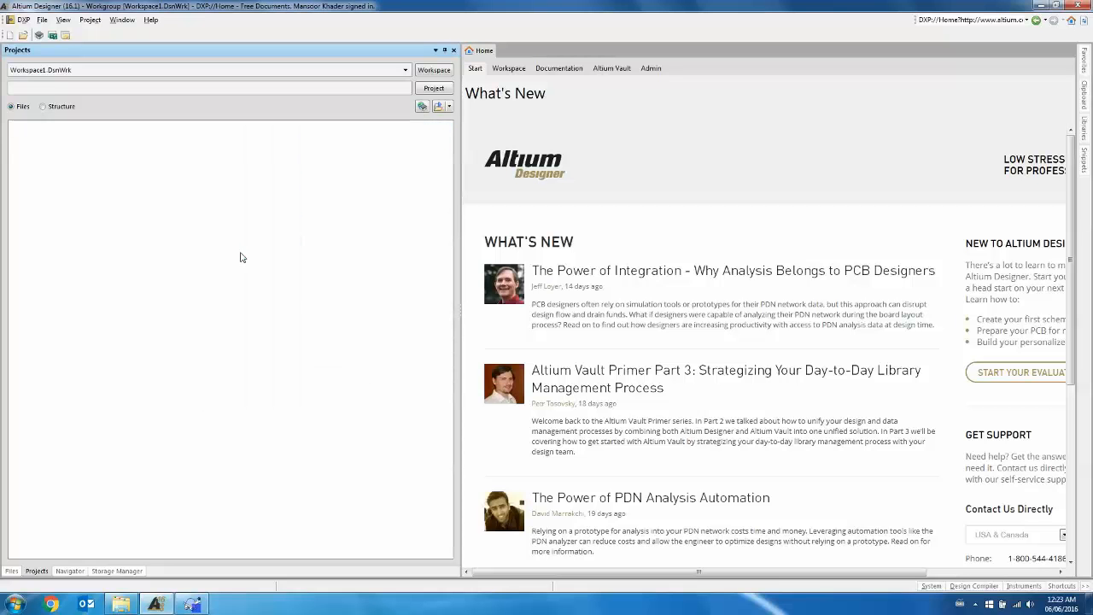
- Switch to the TortoiseSVN Repository Browser, refresh the Test Project folder, check both files' revision numbers, and close the browser
left_click(200, 604)
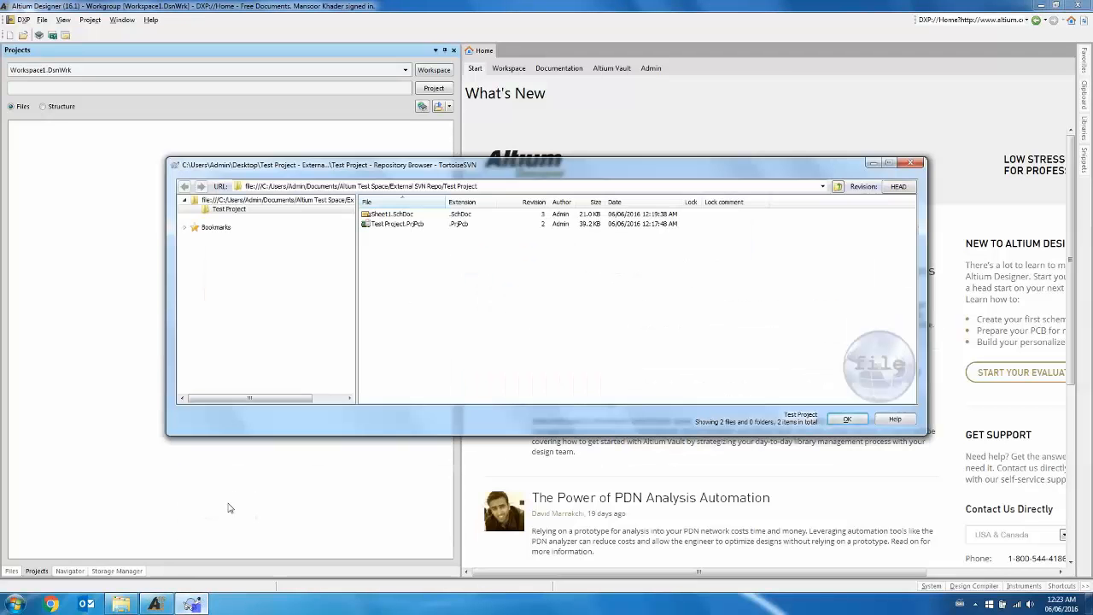
right_click(491, 301)
left_click(505, 359)
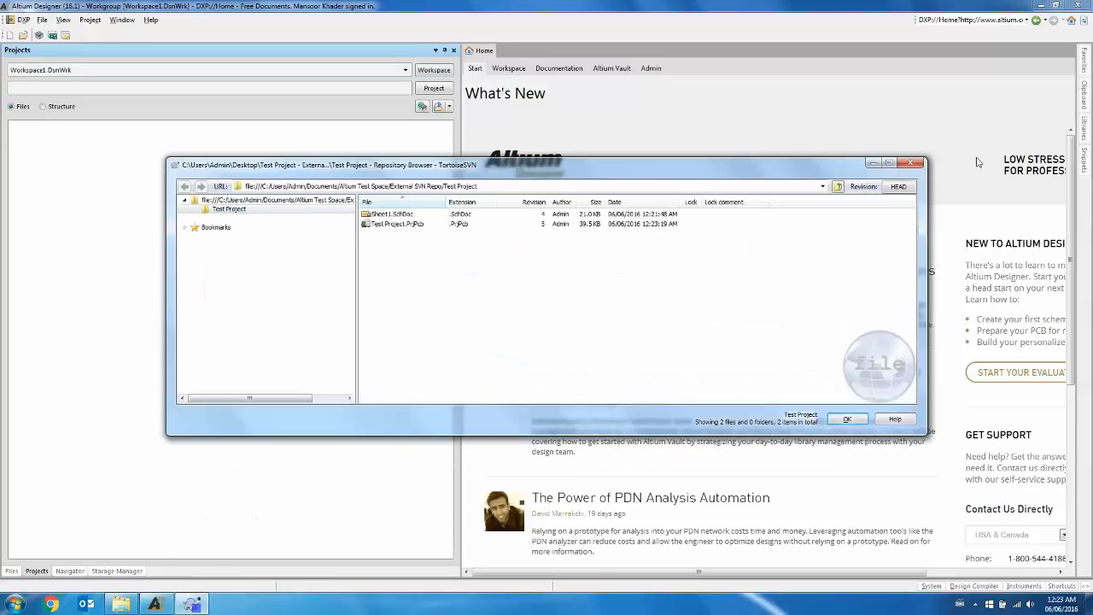
left_click_drag(550, 201, 589, 202)
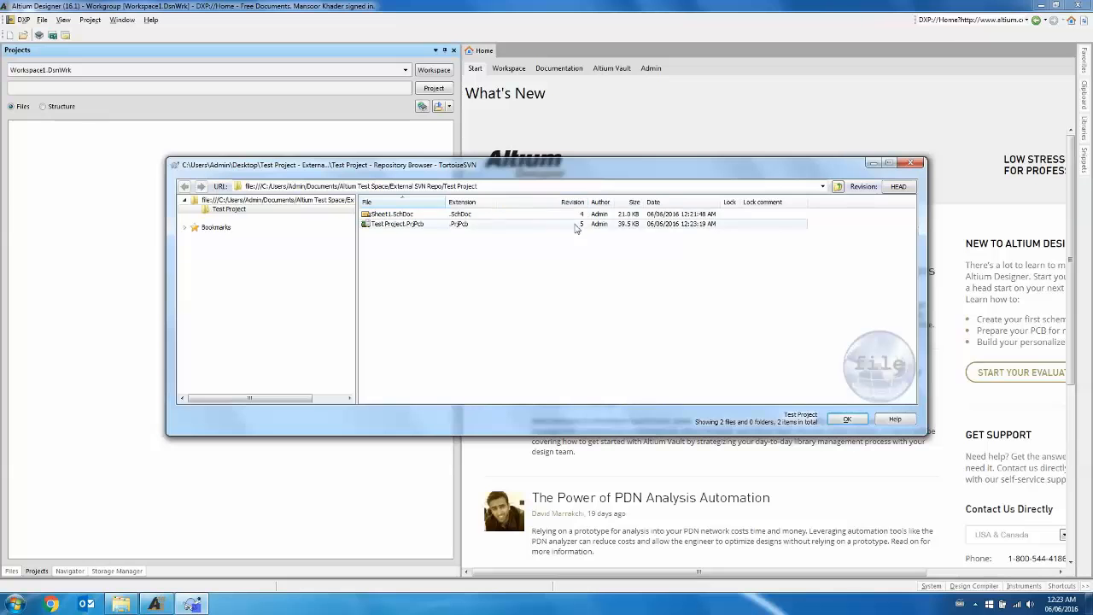
left_click(918, 163)
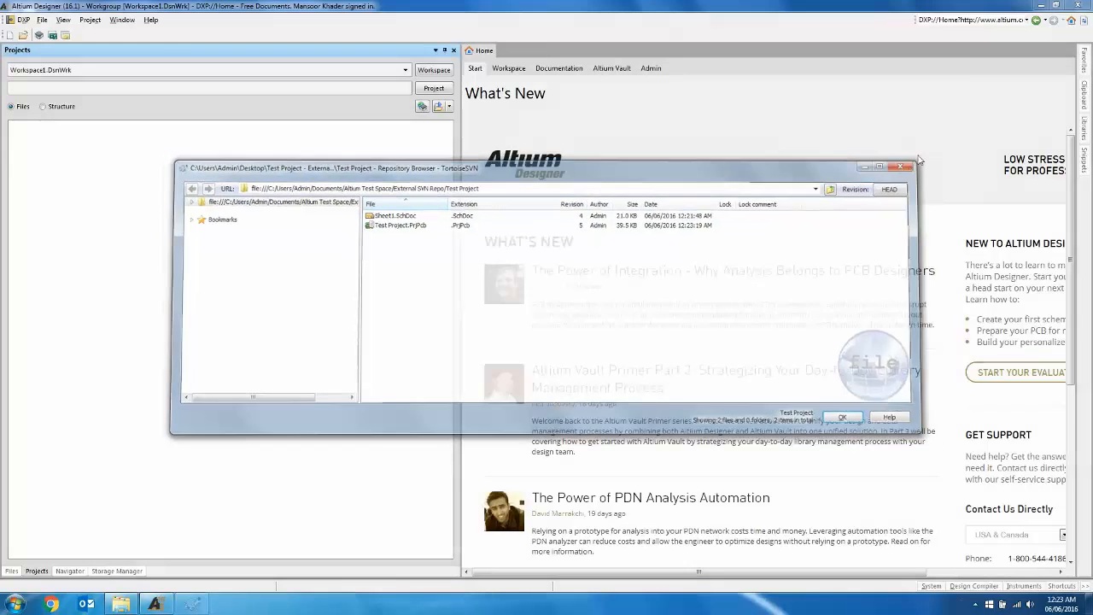
- Switch to File Explorer, show the Test Project folder's TortoiseSVN log, and check the files changed in revisions 4 and 3
left_click(1031, 5)
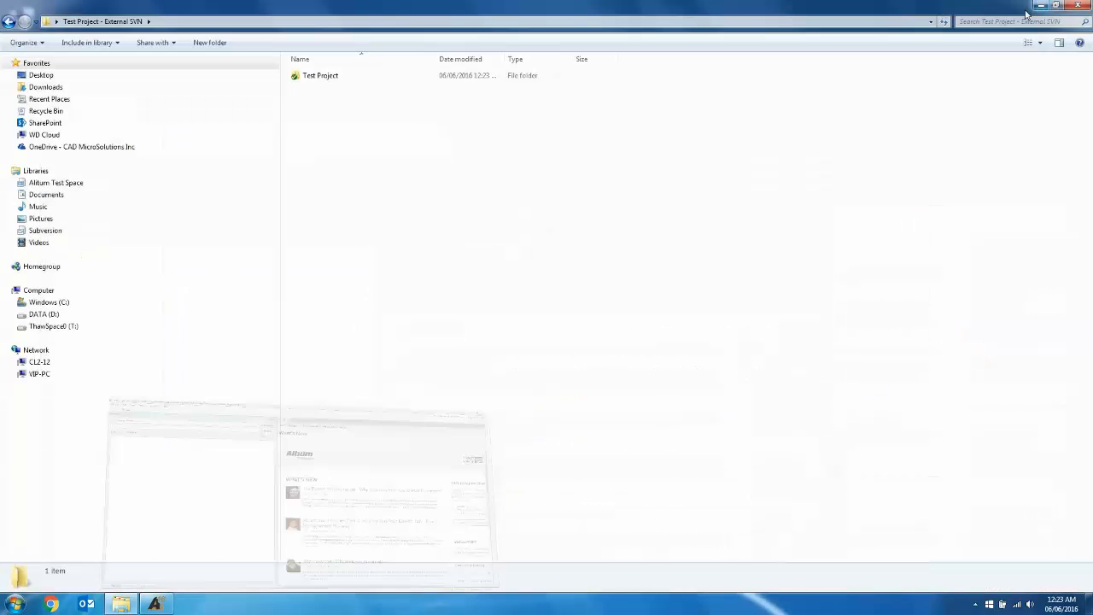
left_click(313, 77)
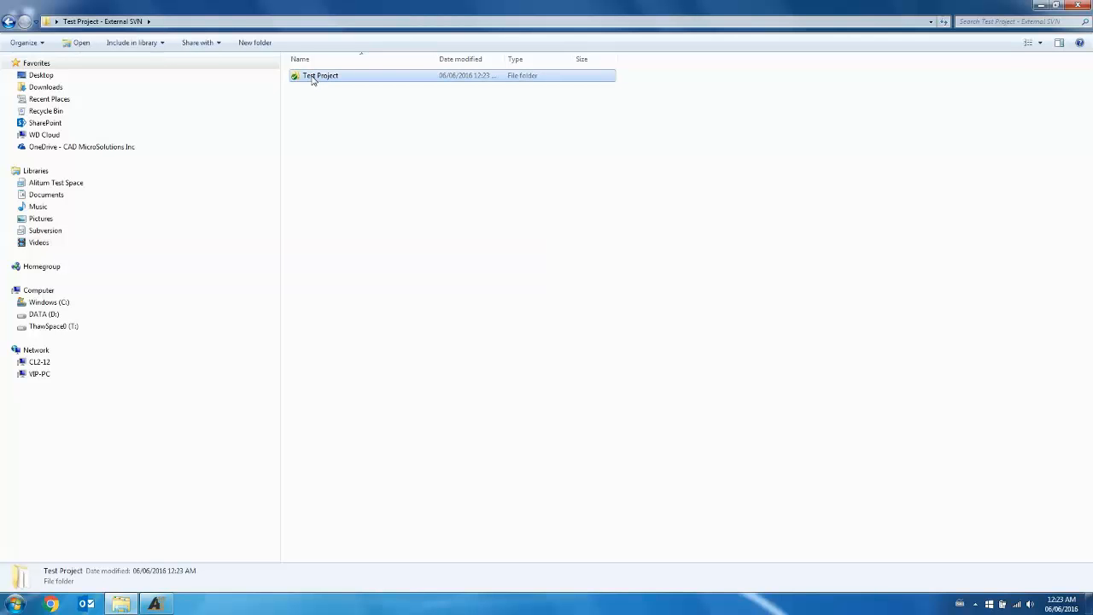
right_click(312, 79)
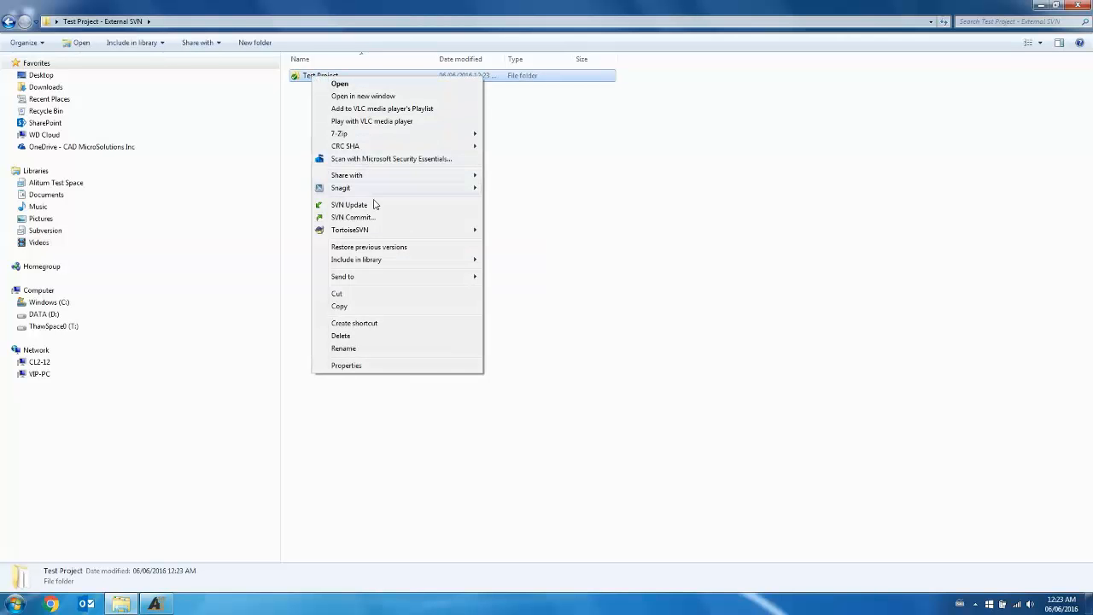
mouse_move(384, 231)
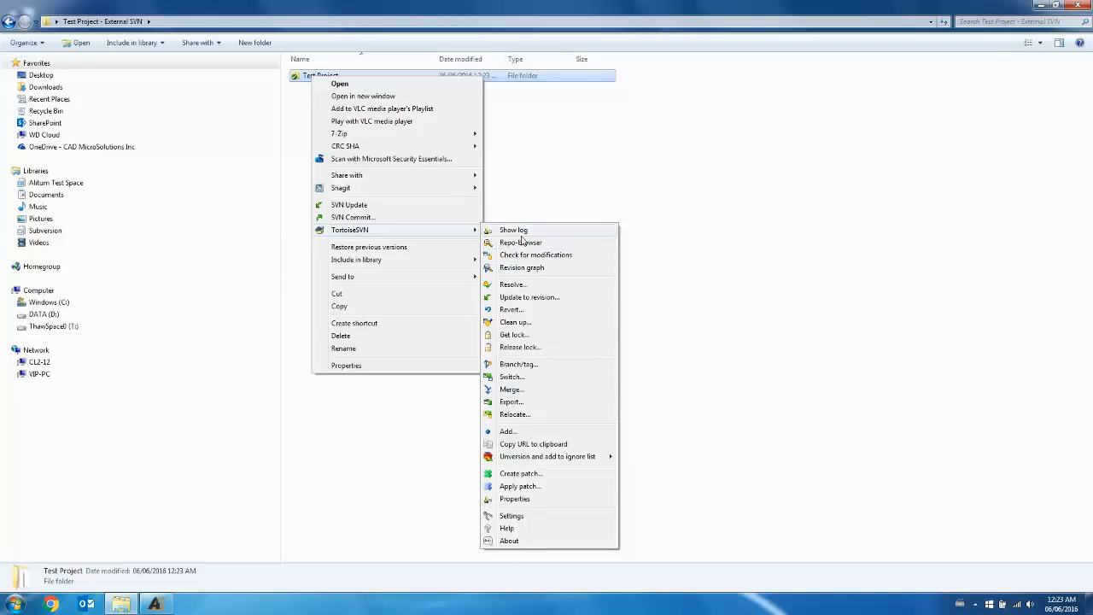
left_click(519, 231)
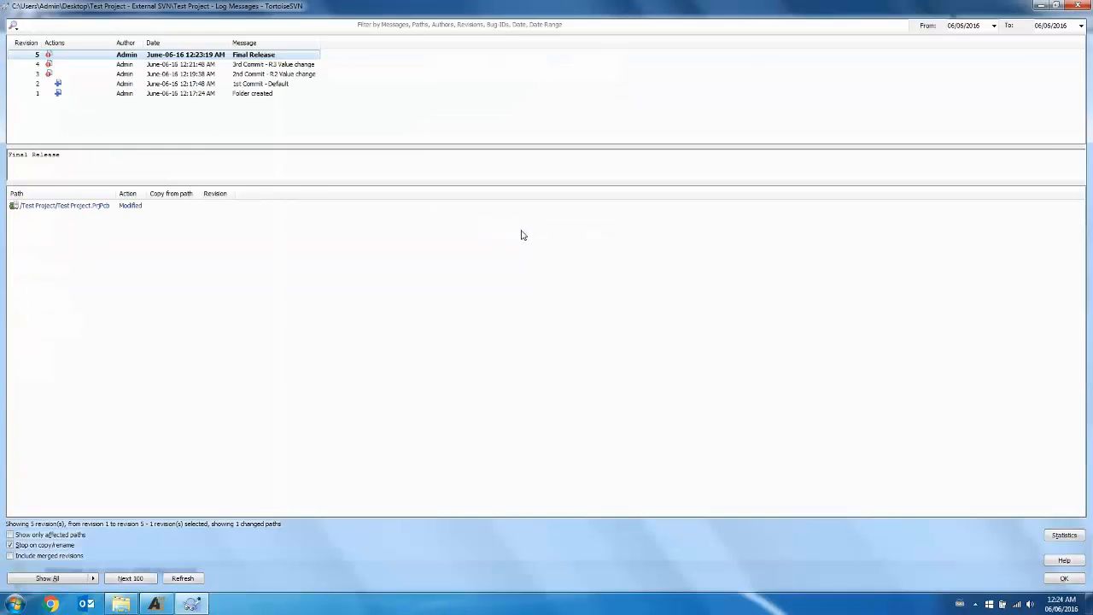
left_click(173, 66)
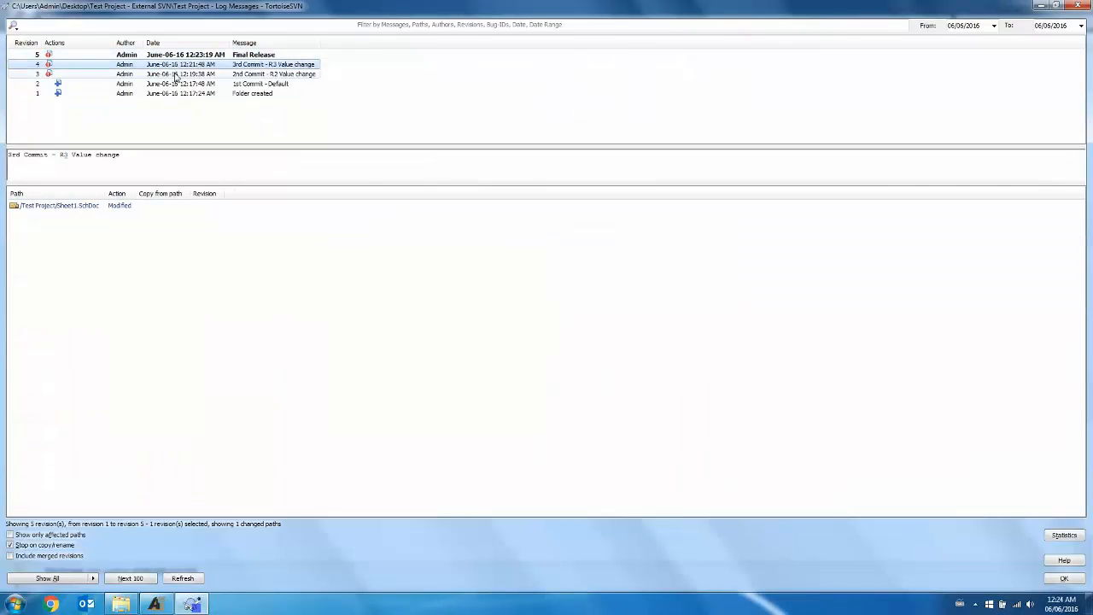
left_click(197, 74)
left_click_drag(322, 41, 333, 41)
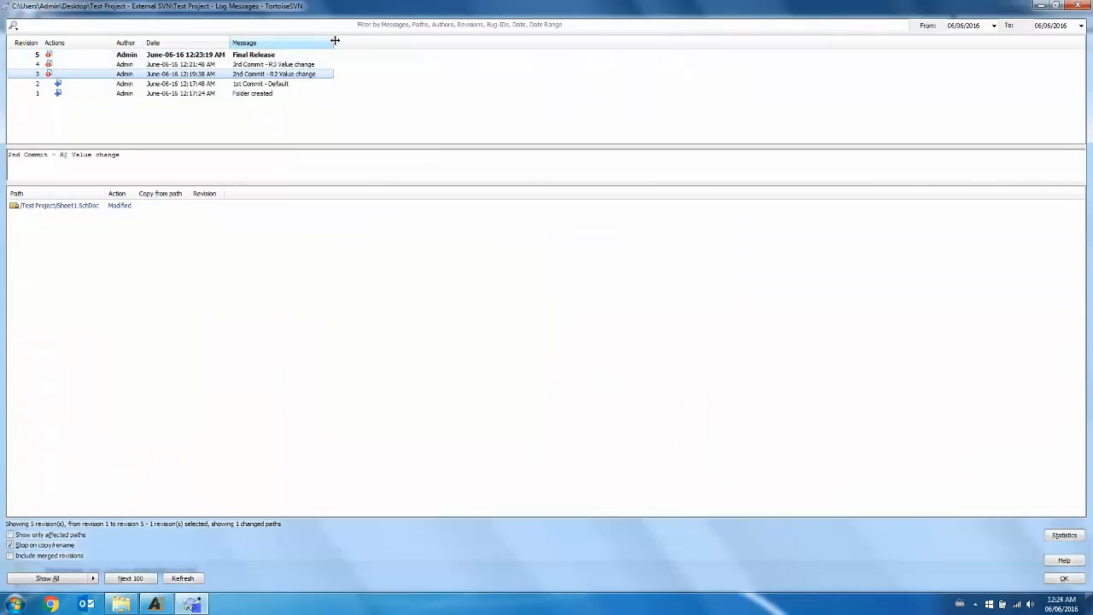
- Revert the Test Project working copy to revision 3, "2nd Commit - R2 Value change", and close the log
right_click(246, 75)
left_click(231, 78)
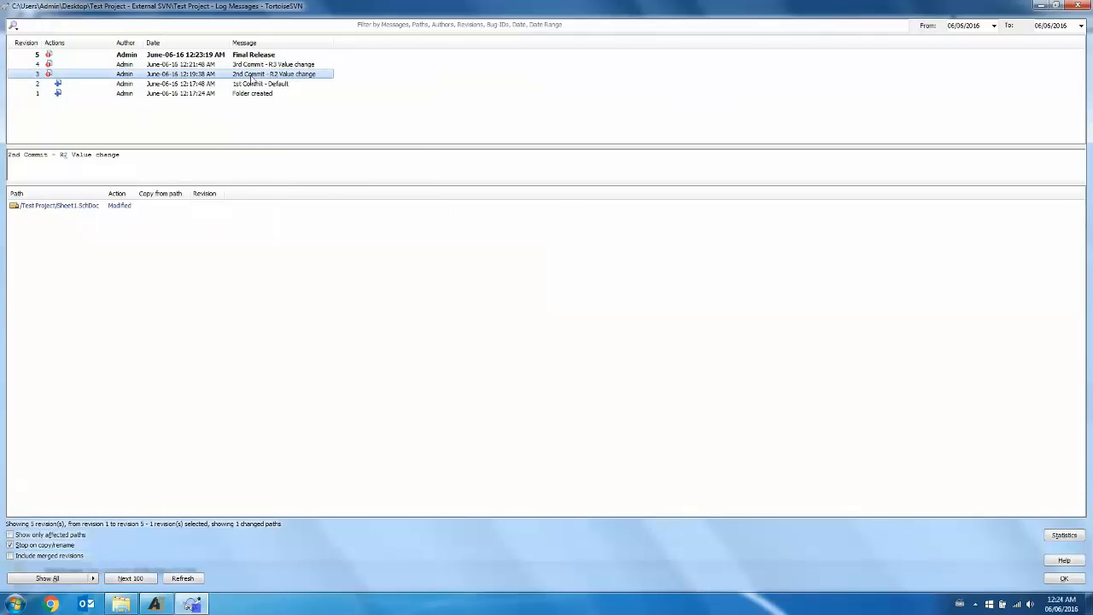
right_click(252, 76)
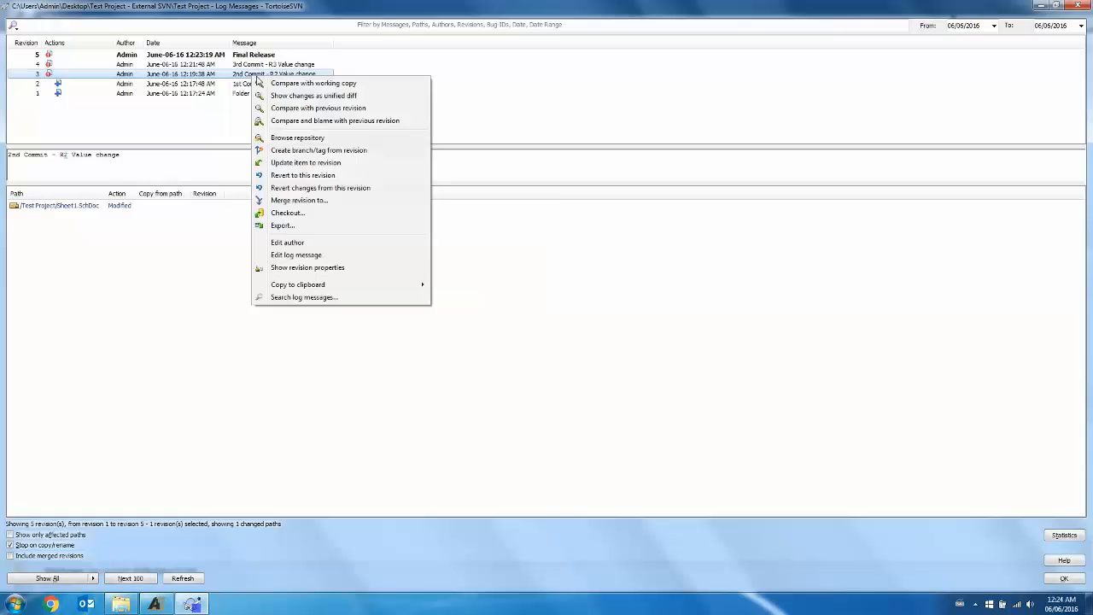
left_click(322, 176)
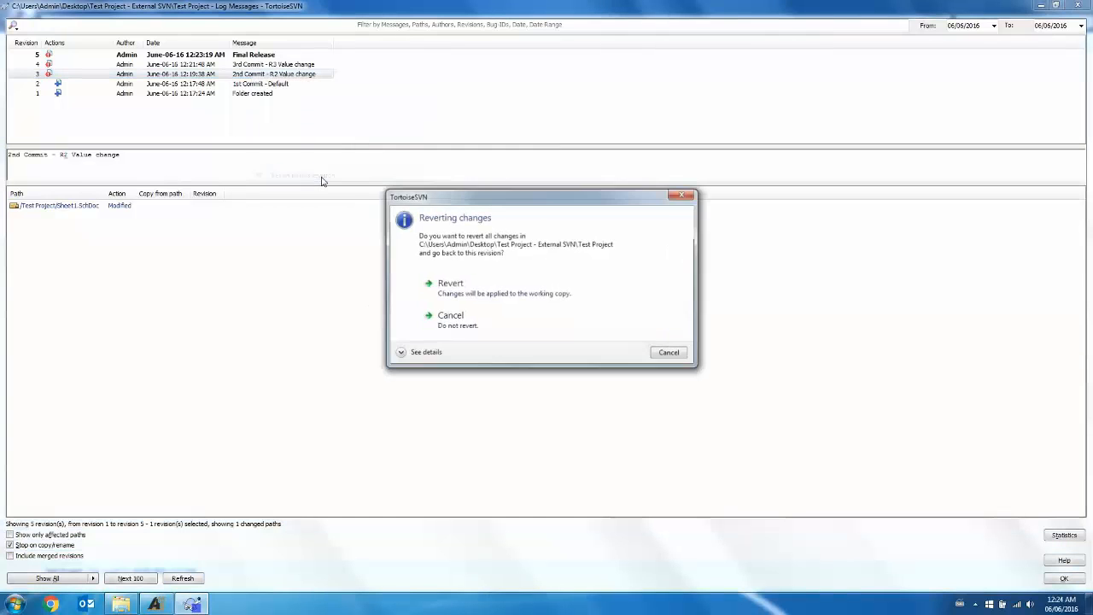
left_click(507, 294)
left_click(308, 328)
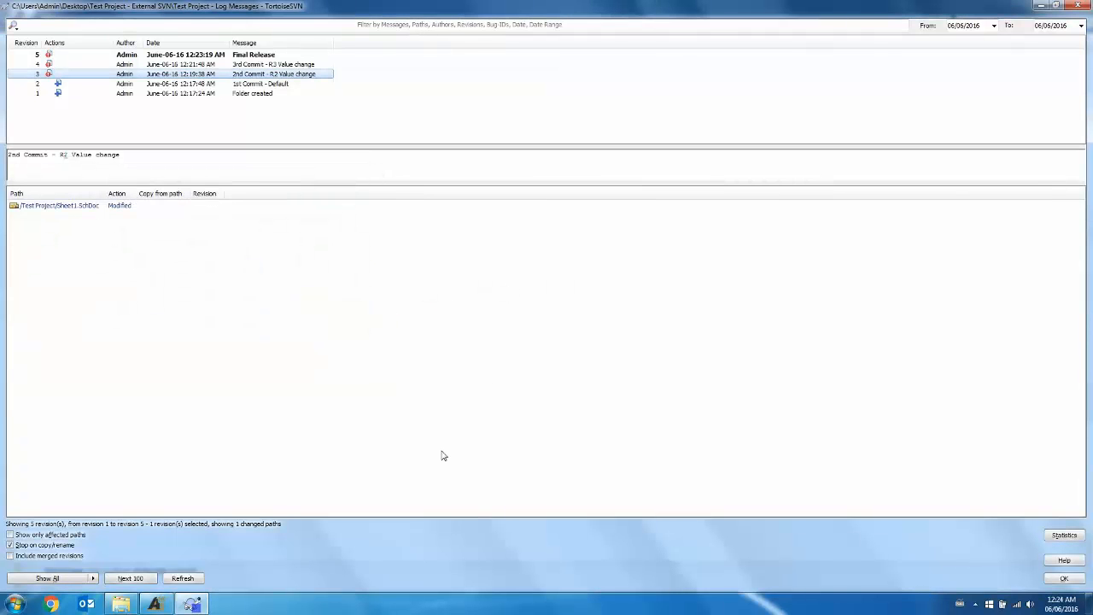
left_click(1064, 578)
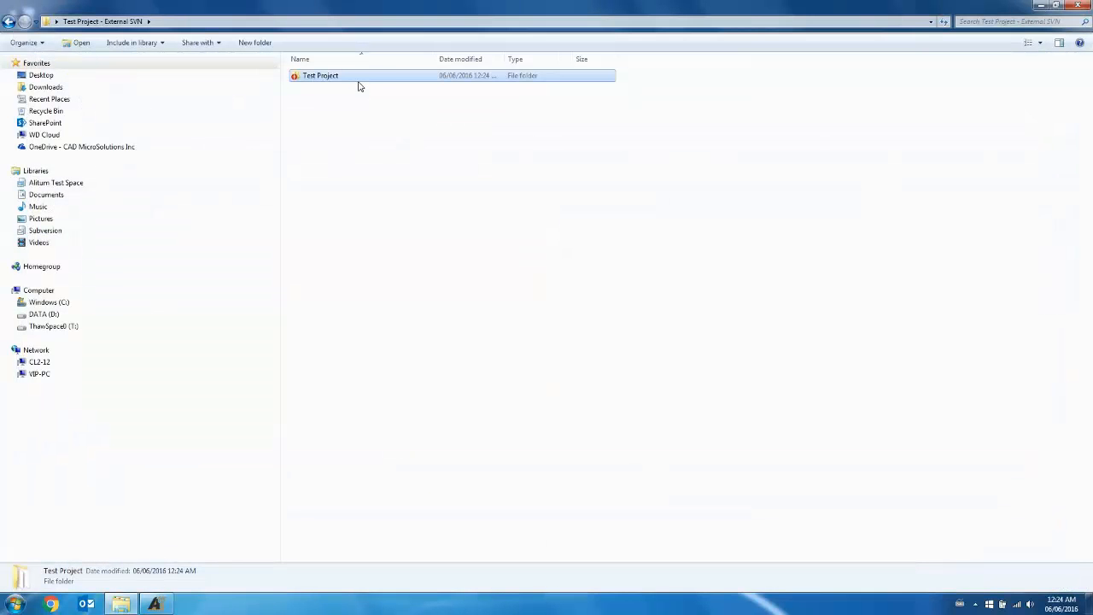
- Commit the modified Sheet1.SchDoc and Test Project.PrjPcb from the Test Project folder through TortoiseSVN with an empty message
right_click(359, 82)
left_click(388, 219)
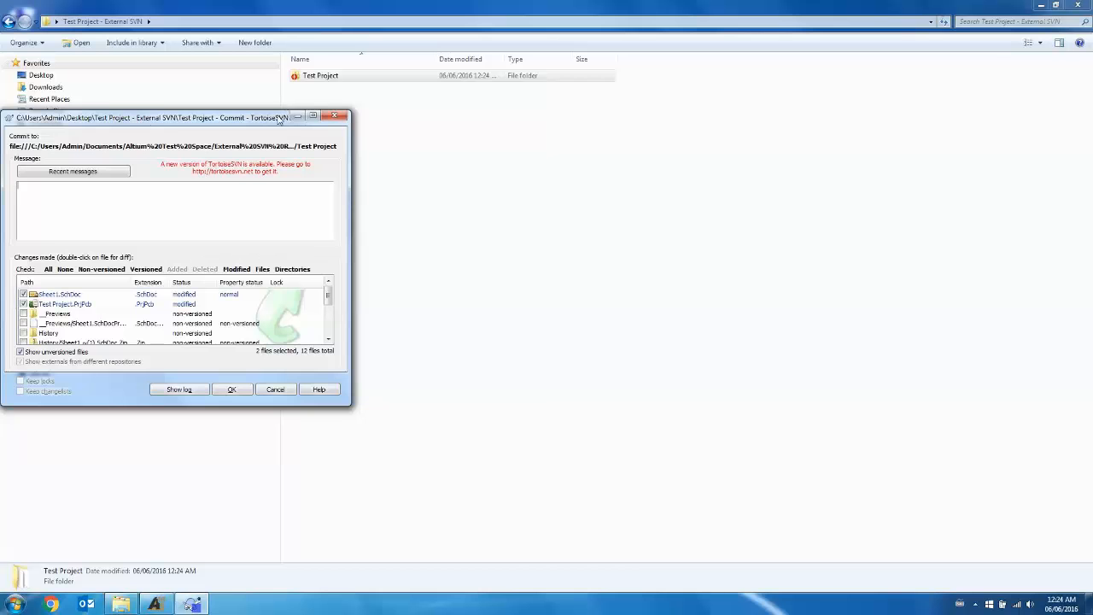
left_click_drag(278, 120, 351, 111)
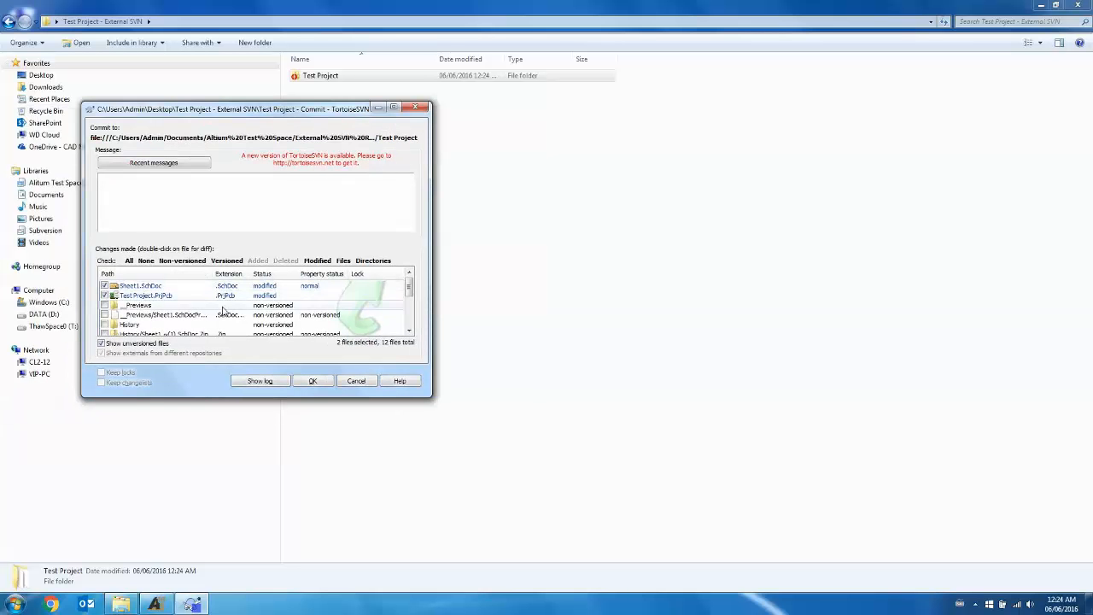
left_click(311, 381)
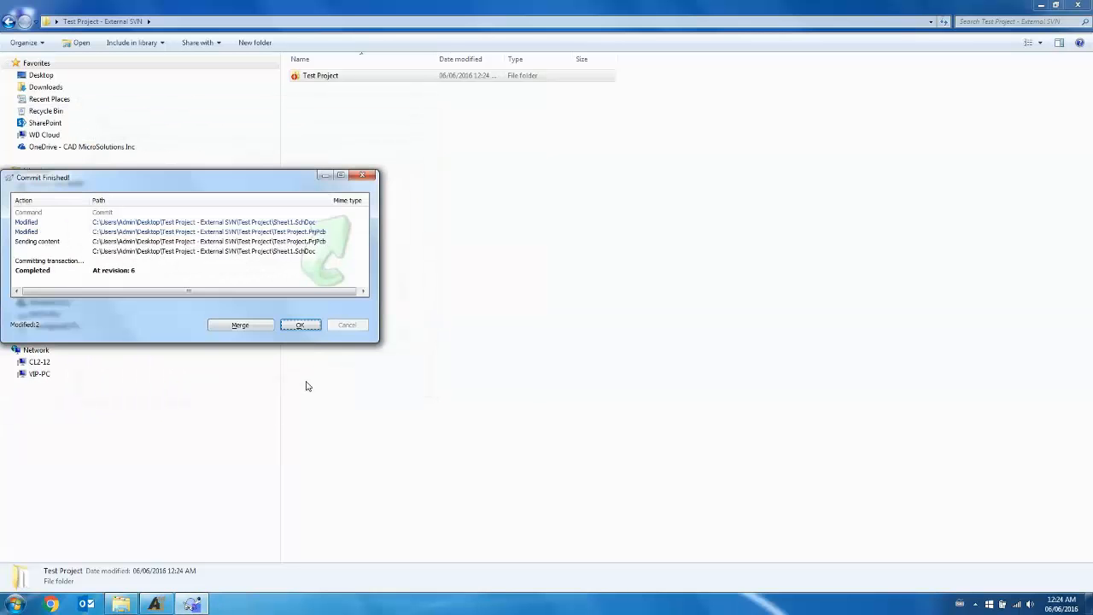
left_click(299, 325)
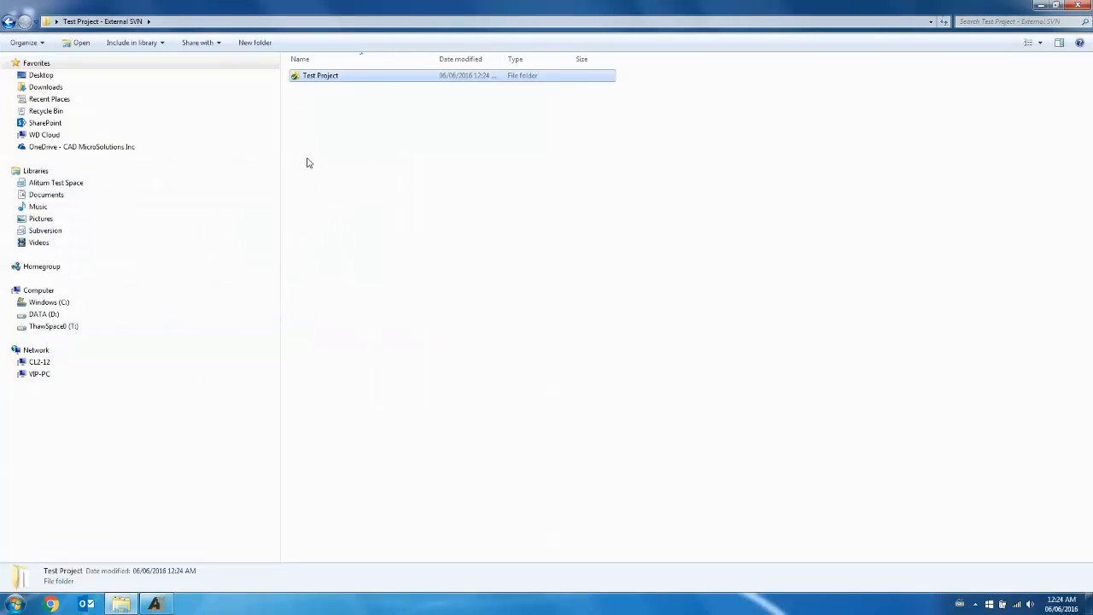
- Open Test Project.PrjPcb from the Test Project folder in Altium Designer, then open Sheet1.SchDoc and inspect its resistor values
double_click(374, 77)
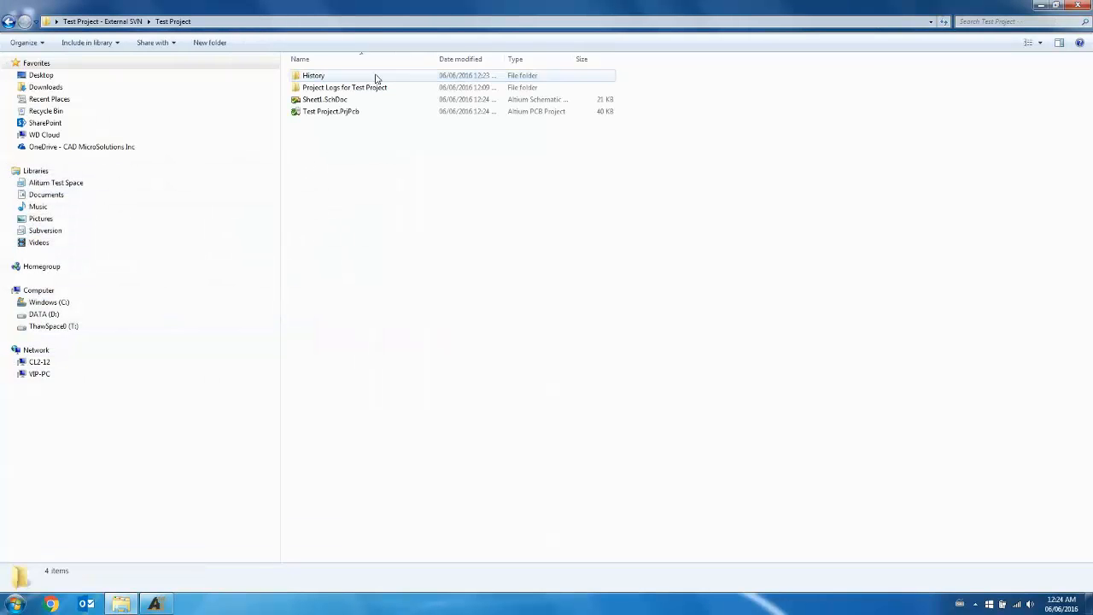
left_click(369, 114)
right_click(369, 113)
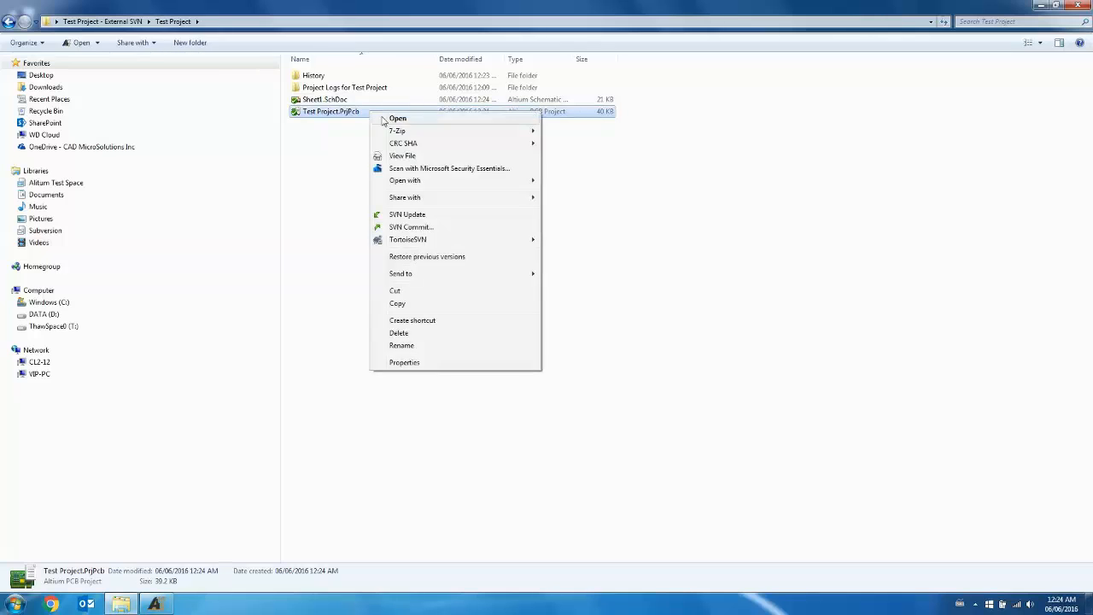
left_click(386, 118)
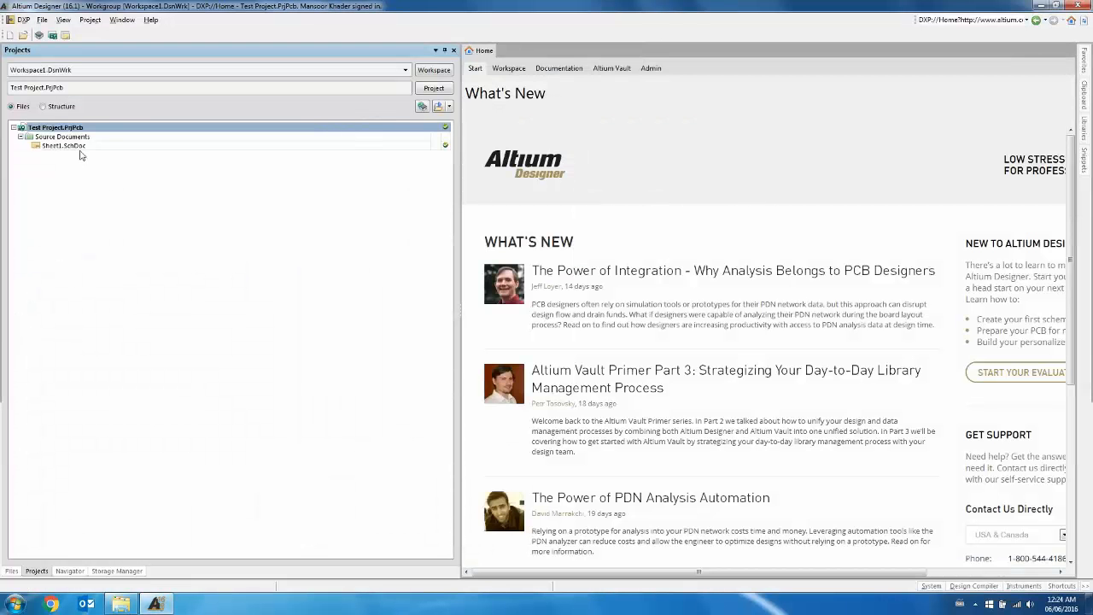
double_click(81, 148)
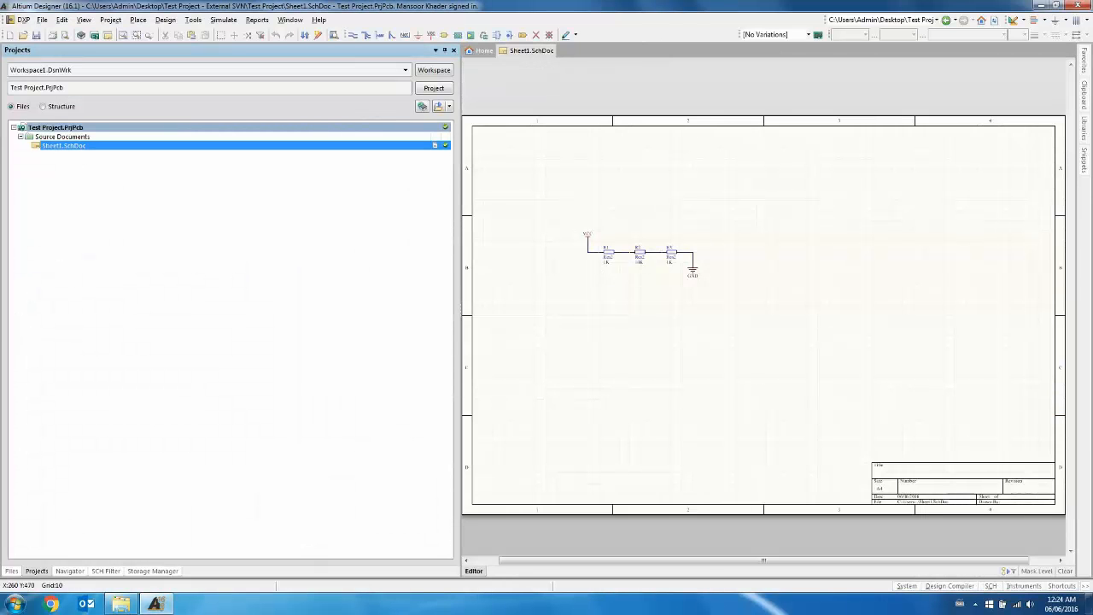
scroll(599, 266, "up", 3, "ctrl")
scroll(600, 266, "up", 2, "ctrl")
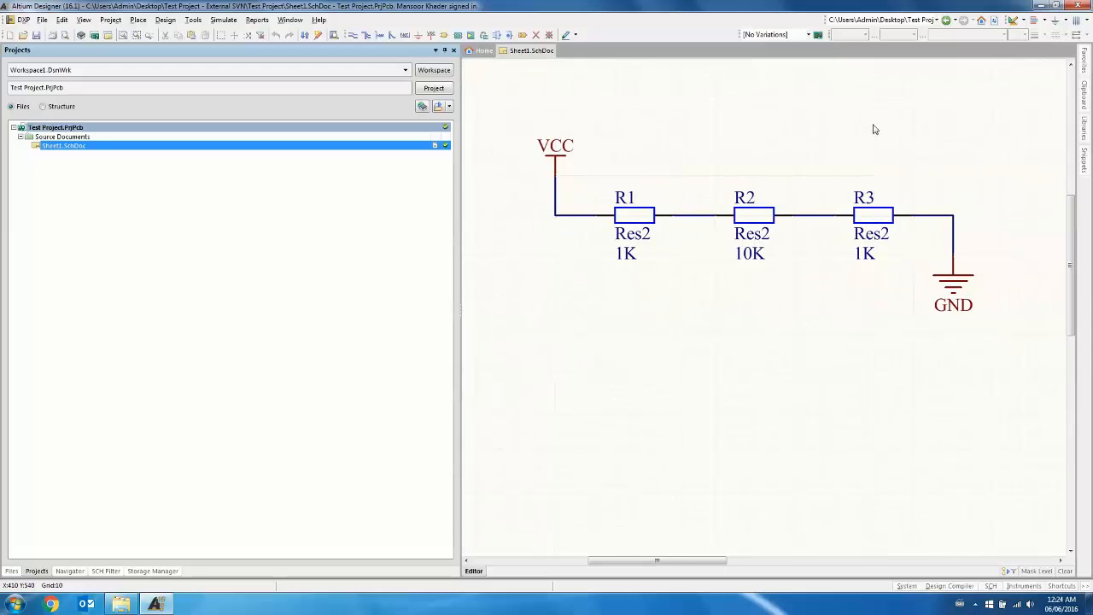